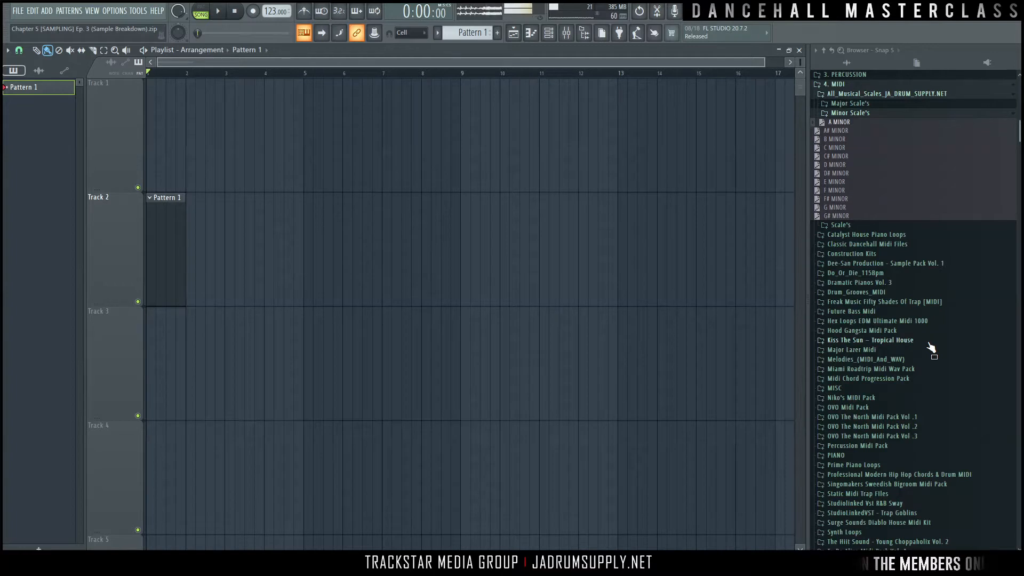
Open the Nexus channel's piano roll from the channel rack.
click(551, 33)
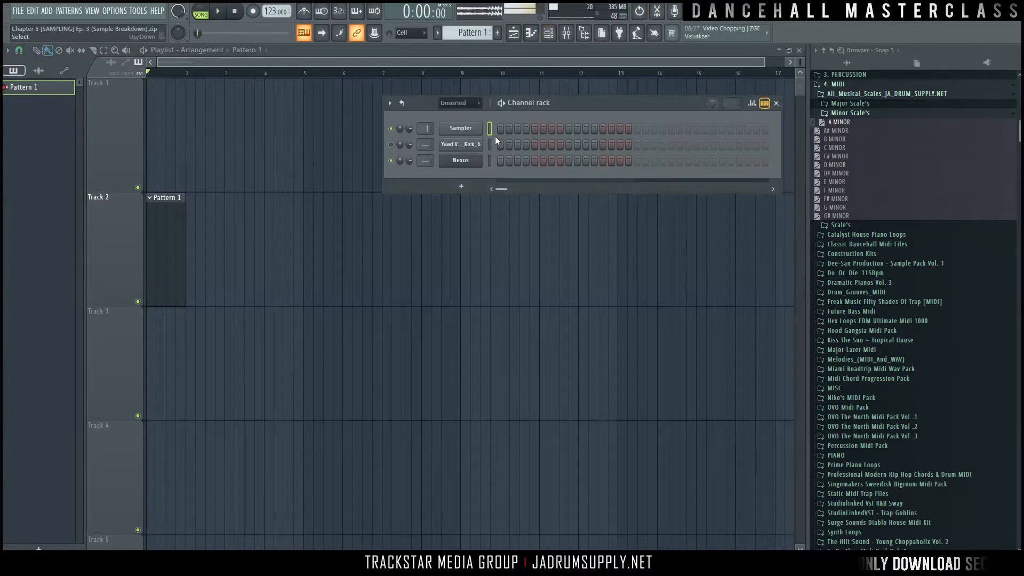
right_click(465, 158)
click(500, 161)
right_click(472, 161)
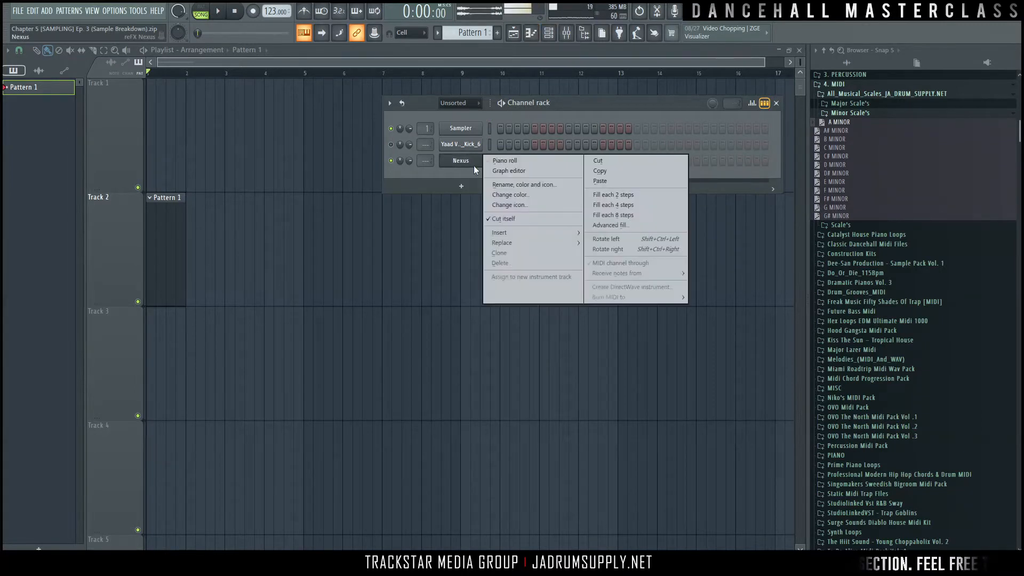
click(511, 160)
Load the C MINOR MIDI scale onto the Sampler channel and return to the Nexus channel's piano roll.
click(551, 36)
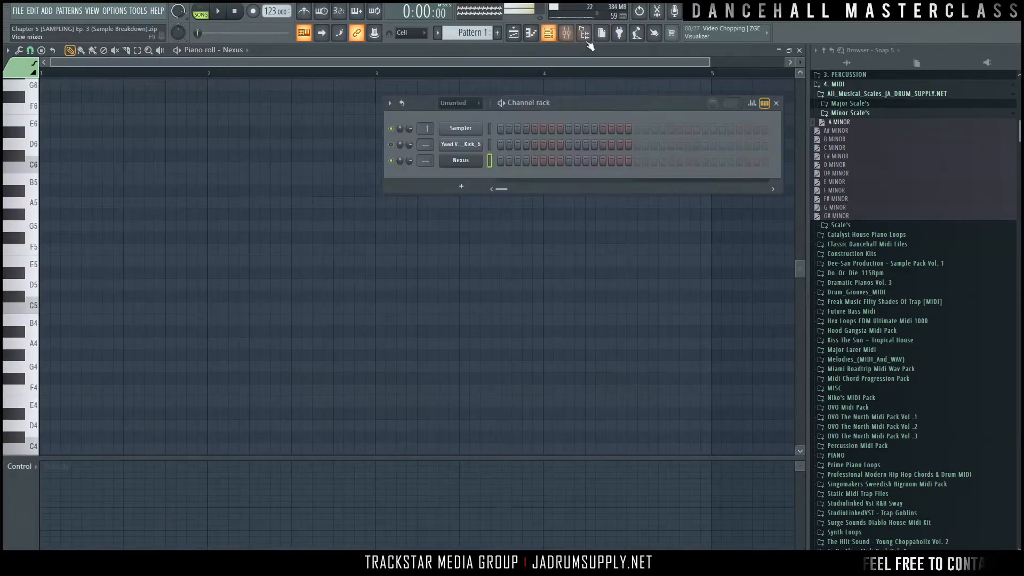
drag(848, 148, 572, 140)
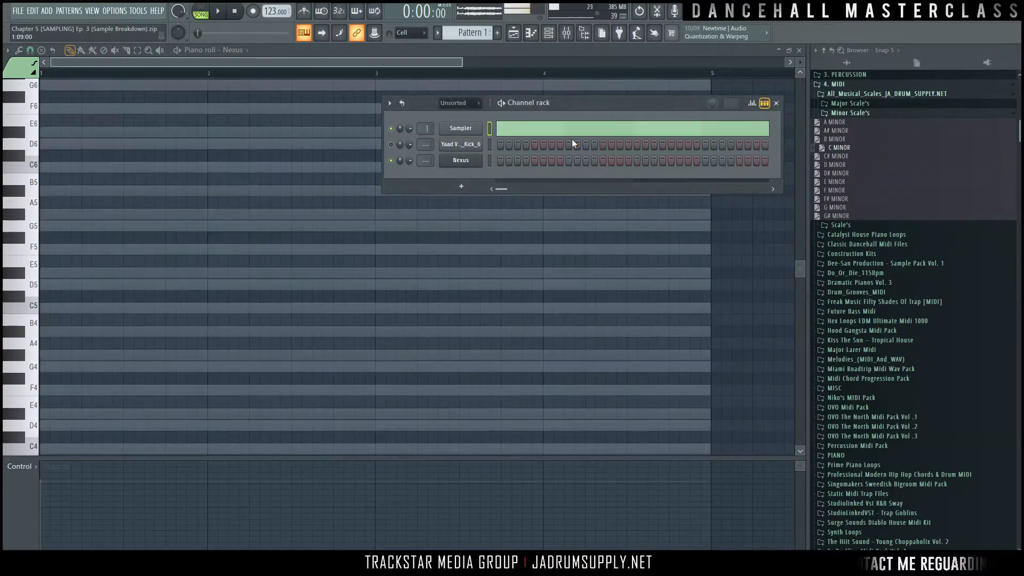
right_click(471, 165)
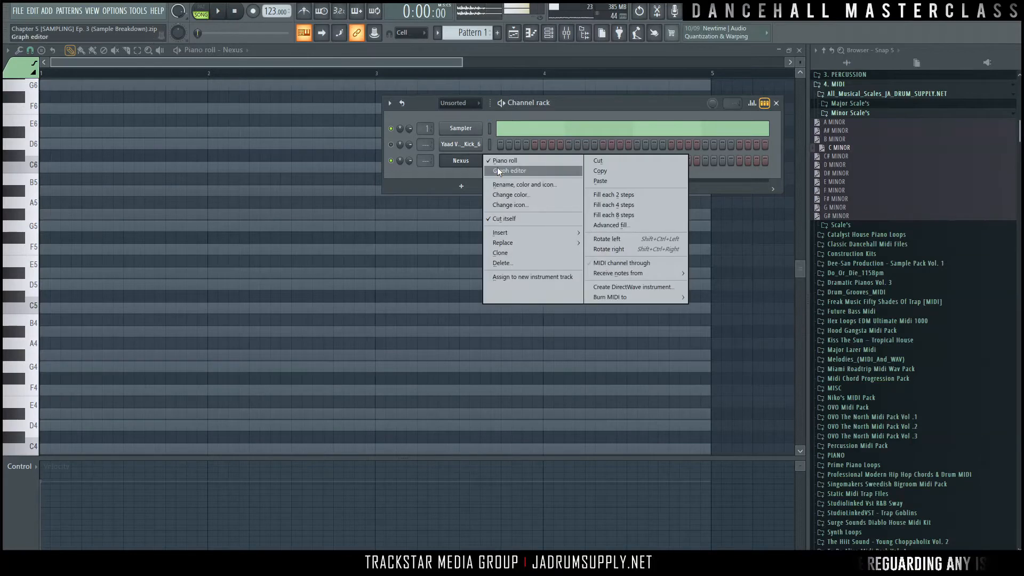
click(513, 159)
right_click(480, 165)
click(501, 160)
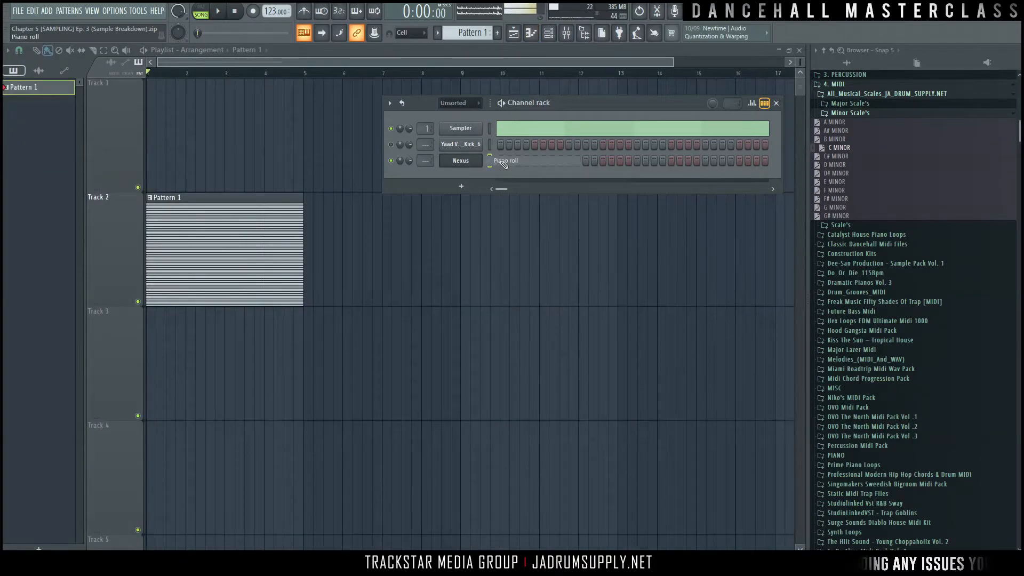
Look over the C minor scale's ghost notes across the octaves of the Nexus piano roll.
scroll(503, 164, down, 2)
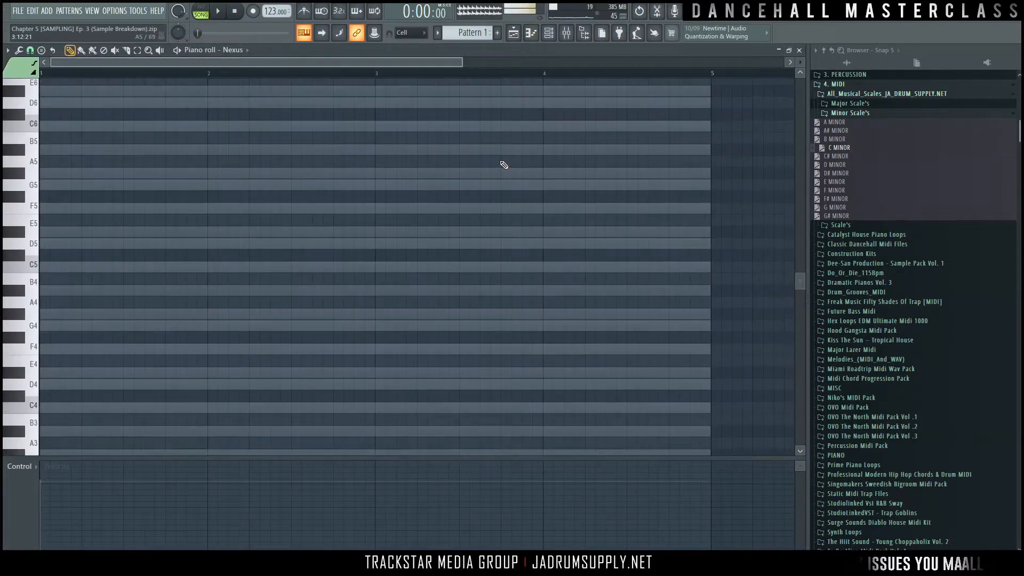
drag(801, 68, 799, 55)
ctrl+scroll(435, 81, down, 2)
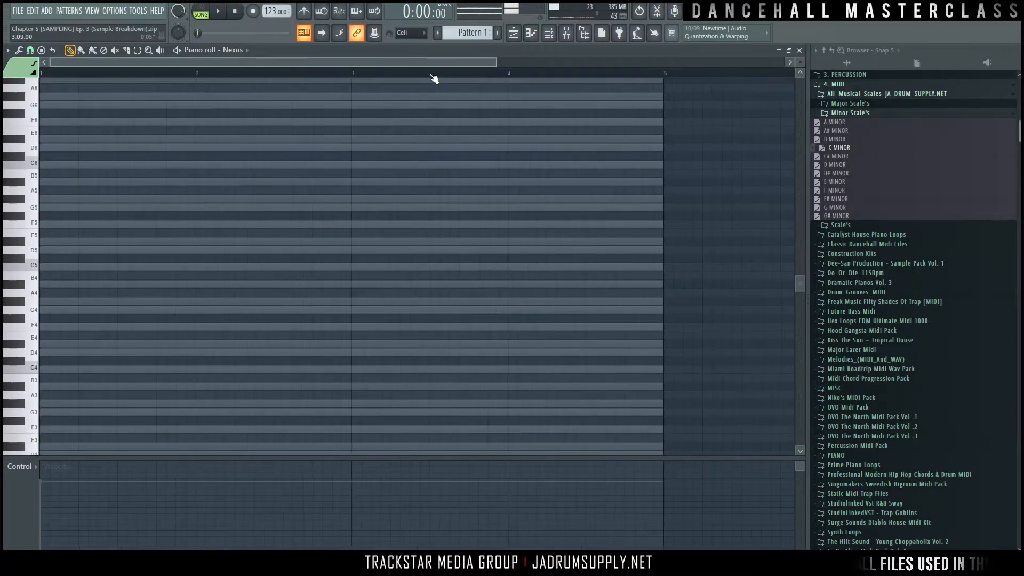
scroll(384, 201, down, 10)
scroll(387, 199, up, 10)
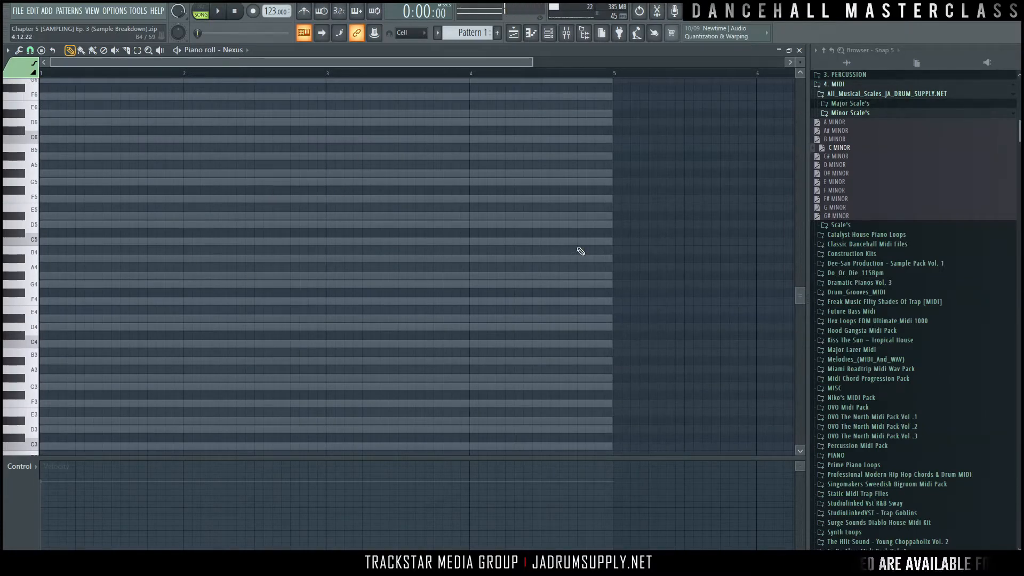
scroll(800, 63, up, 2)
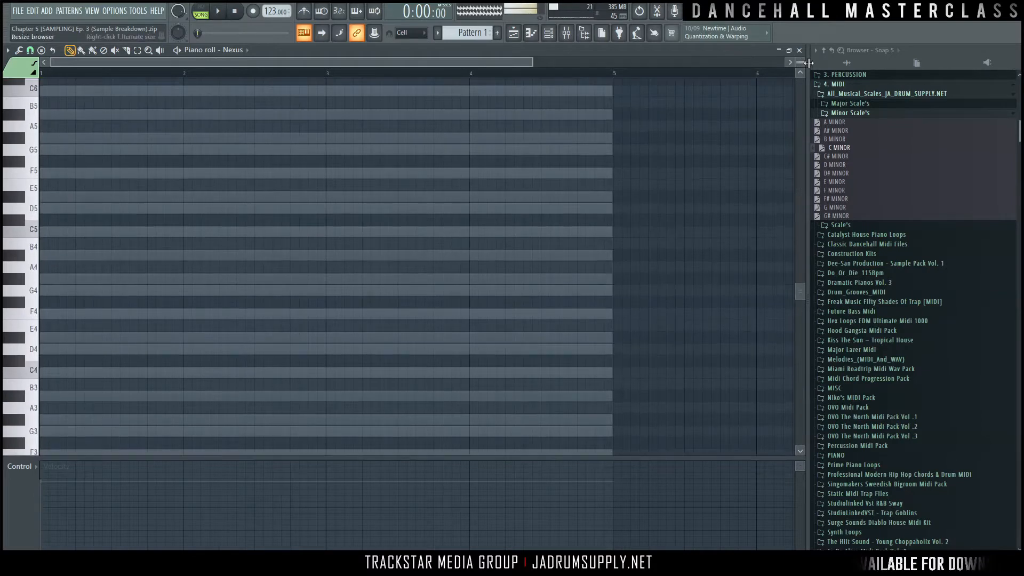
scroll(60, 273, up, 4)
scroll(48, 239, down, 9)
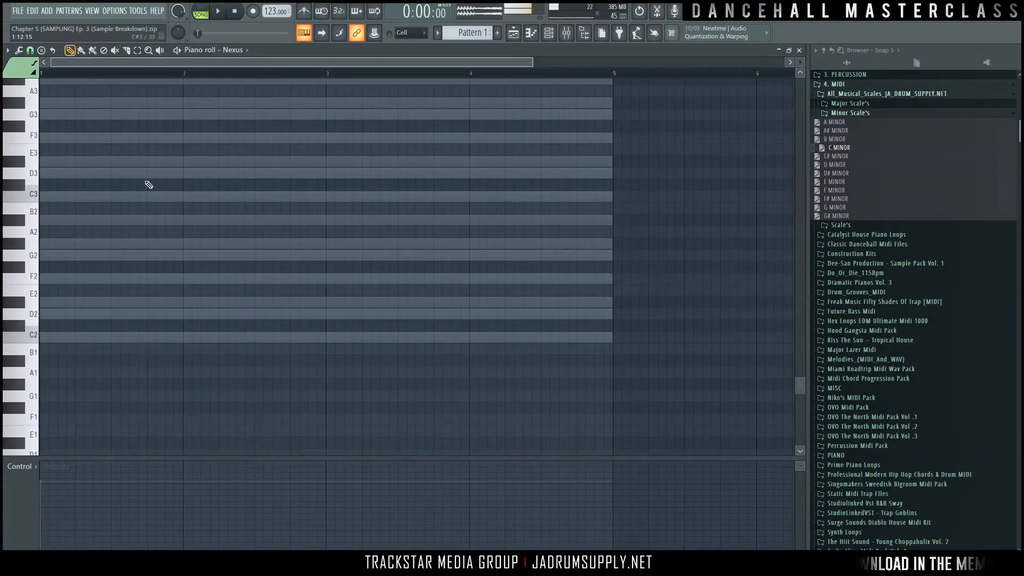
Enter a one-bar chord of A#3, D4 and F4 in bar 1 and play it back.
scroll(107, 240, up, 2)
scroll(211, 346, up, 2)
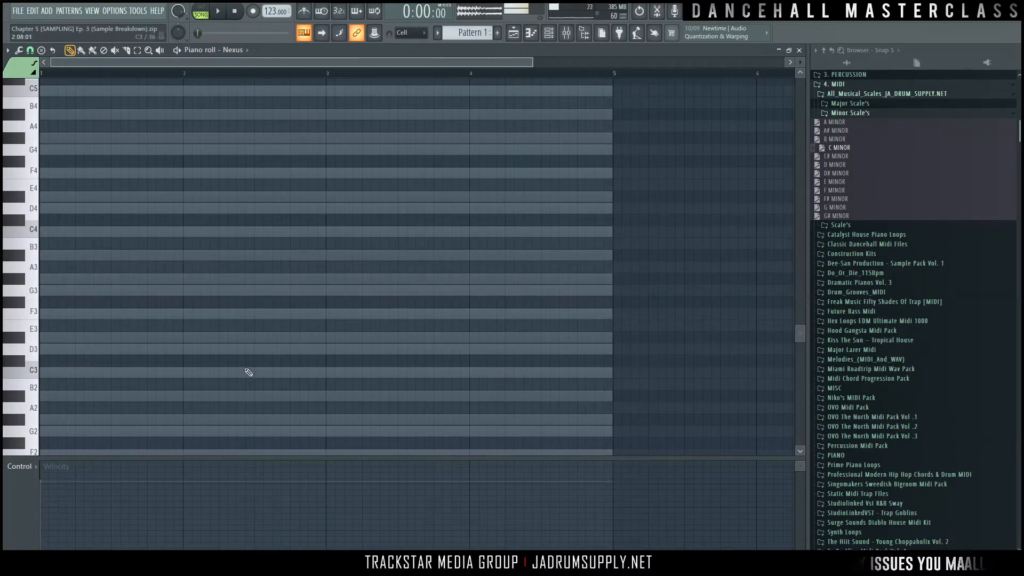
scroll(127, 235, up, 1)
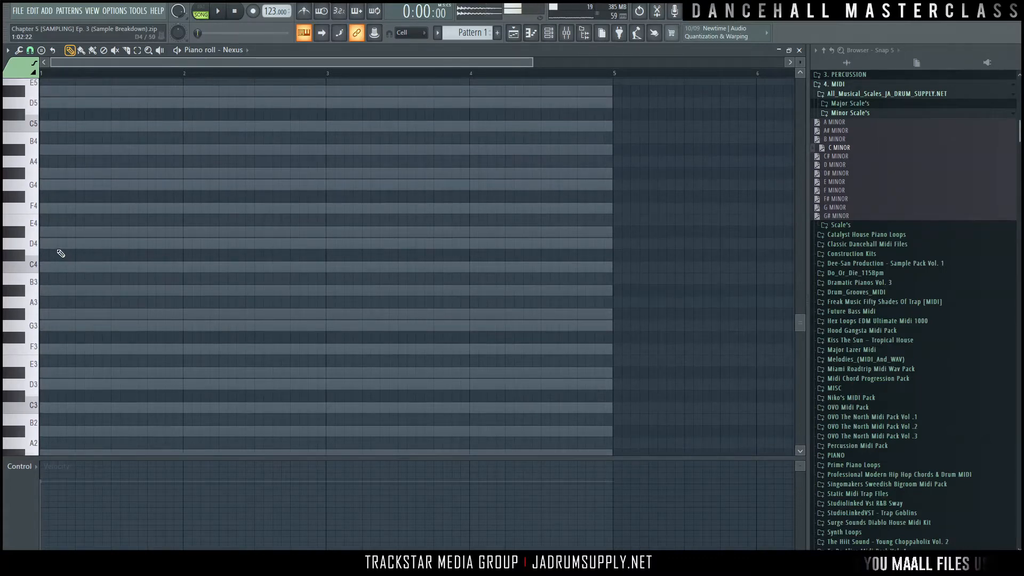
click(42, 290)
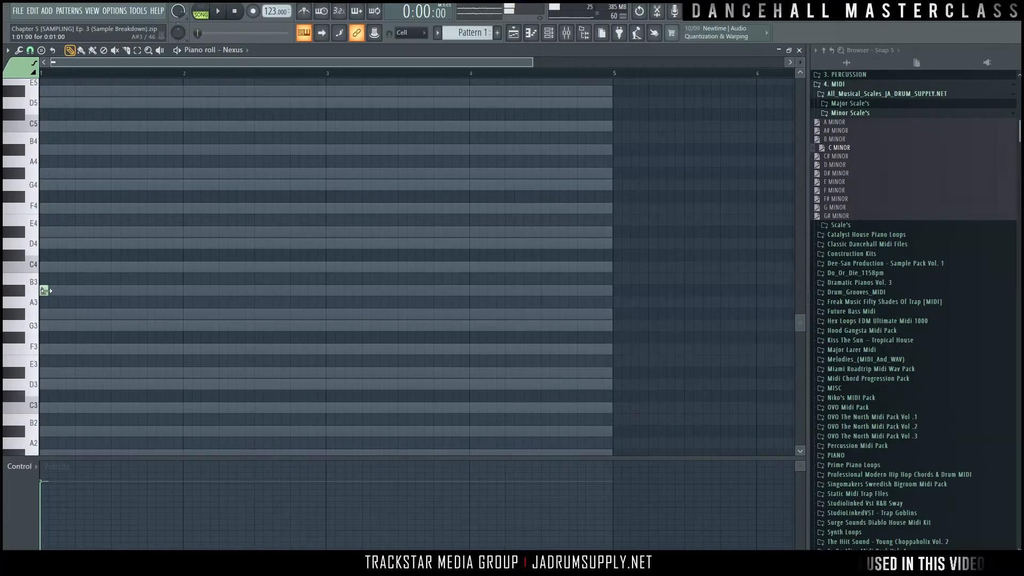
drag(45, 290, 178, 290)
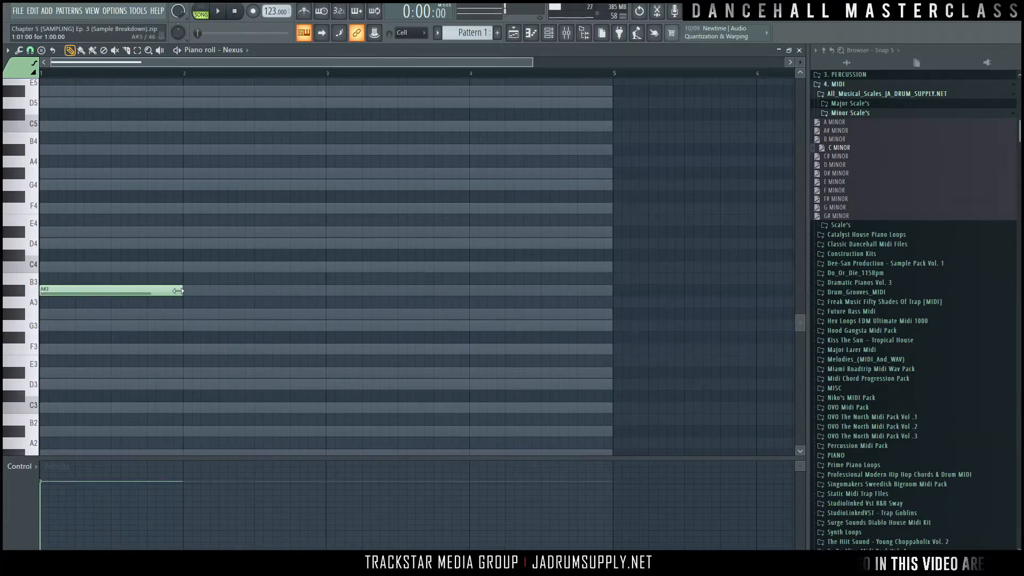
click(44, 244)
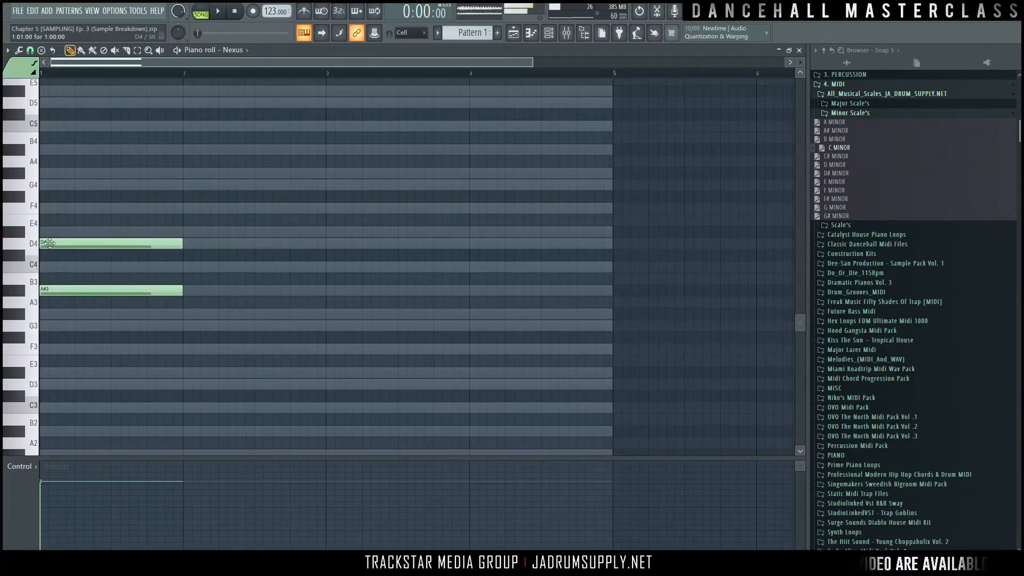
click(48, 209)
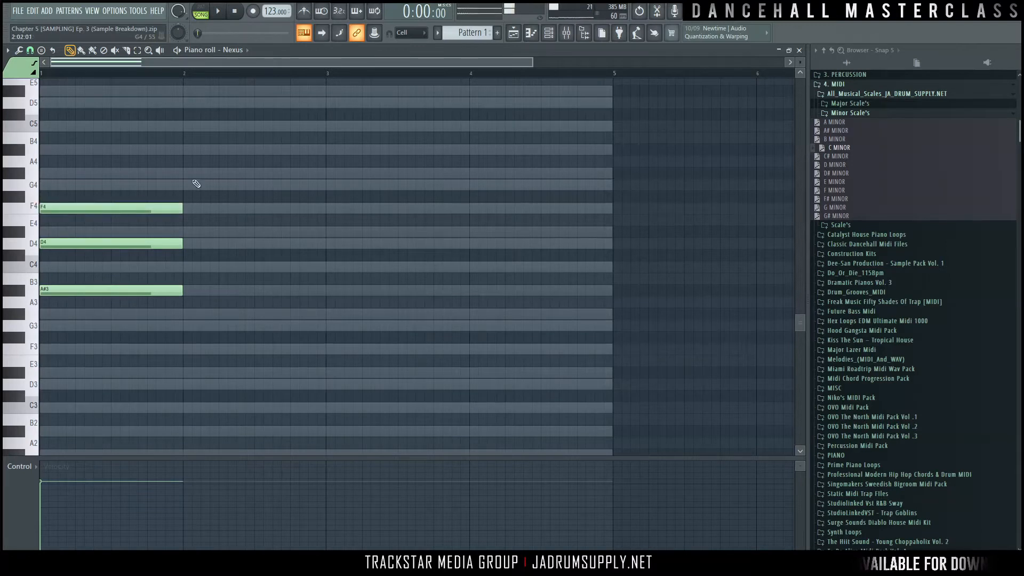
key(space)
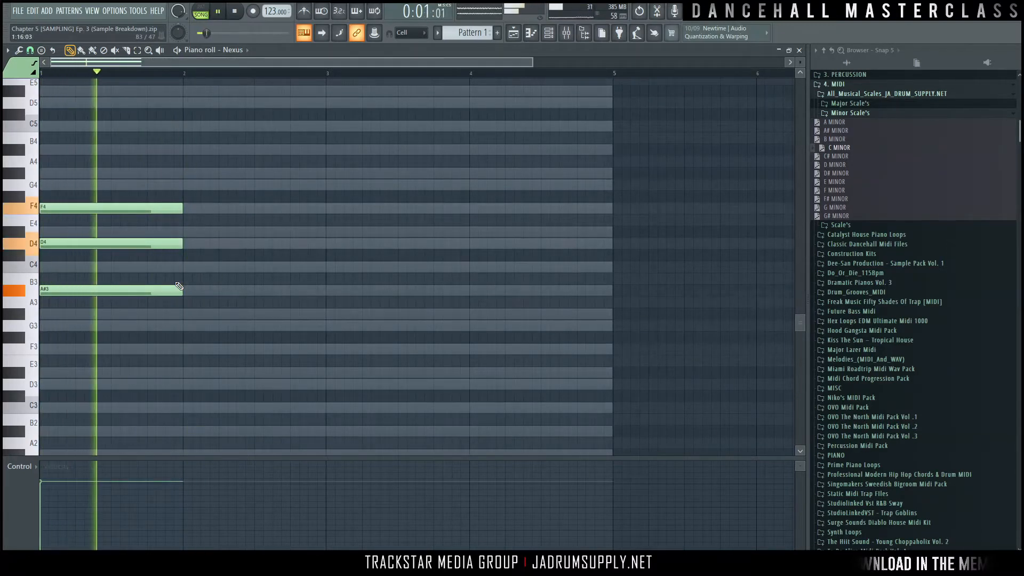
key(space)
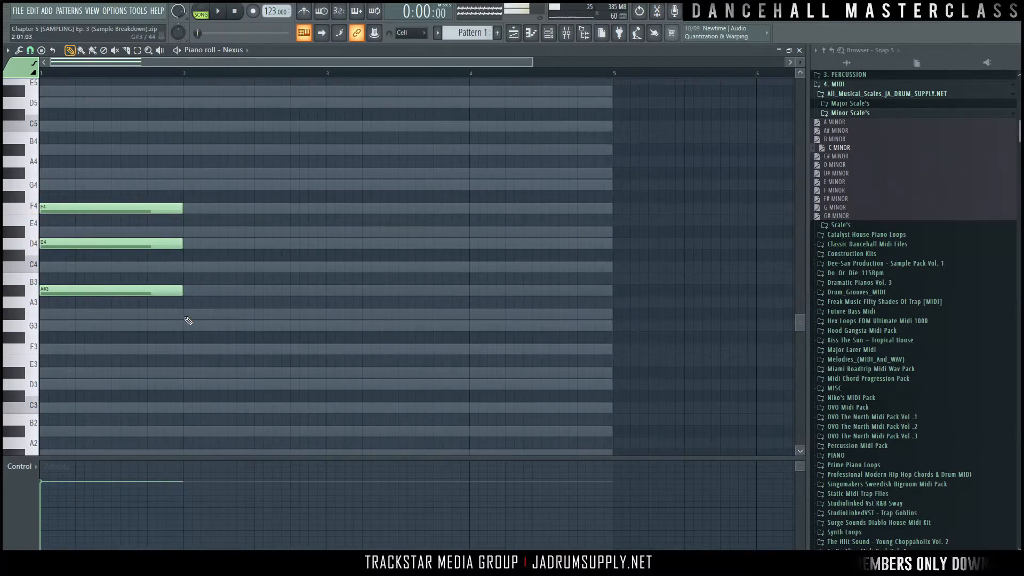
Add a one-bar chord of G3, A#3 and D4 in bar 2.
click(189, 315)
drag(197, 316, 198, 325)
click(187, 291)
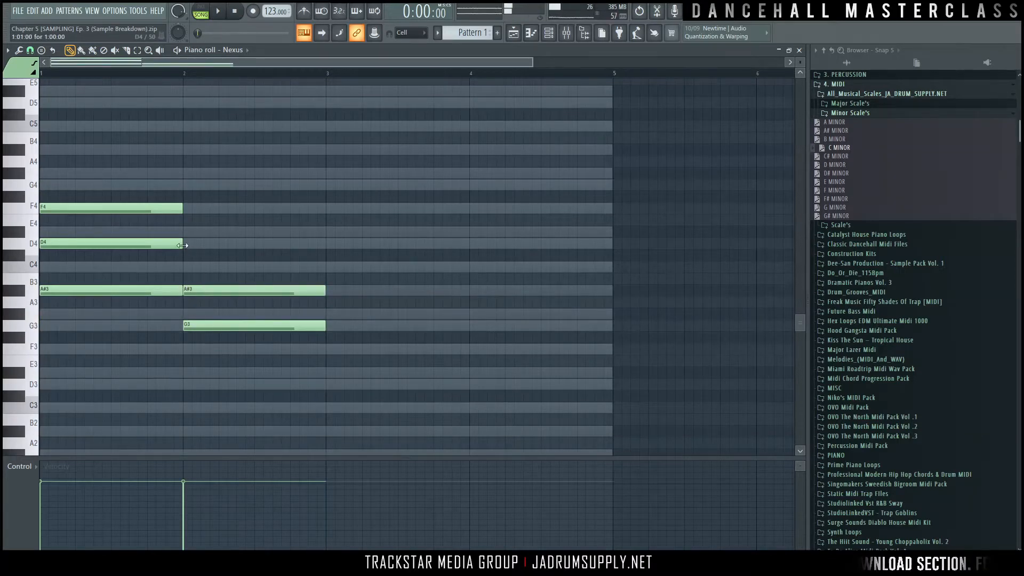
click(187, 244)
Audition the bar 1 and bar 2 chords alternately to compare how they sound.
click(117, 167)
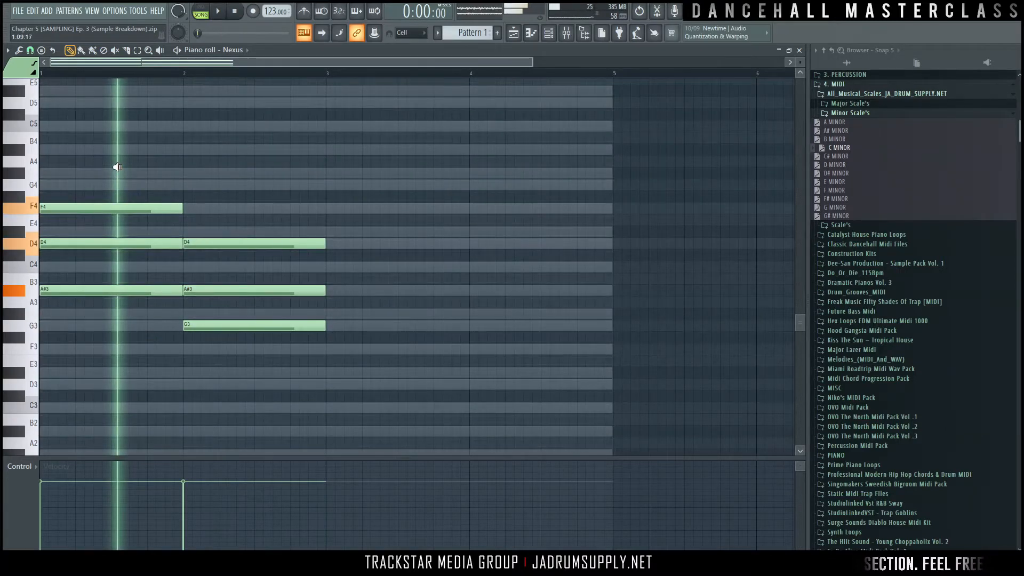
click(251, 174)
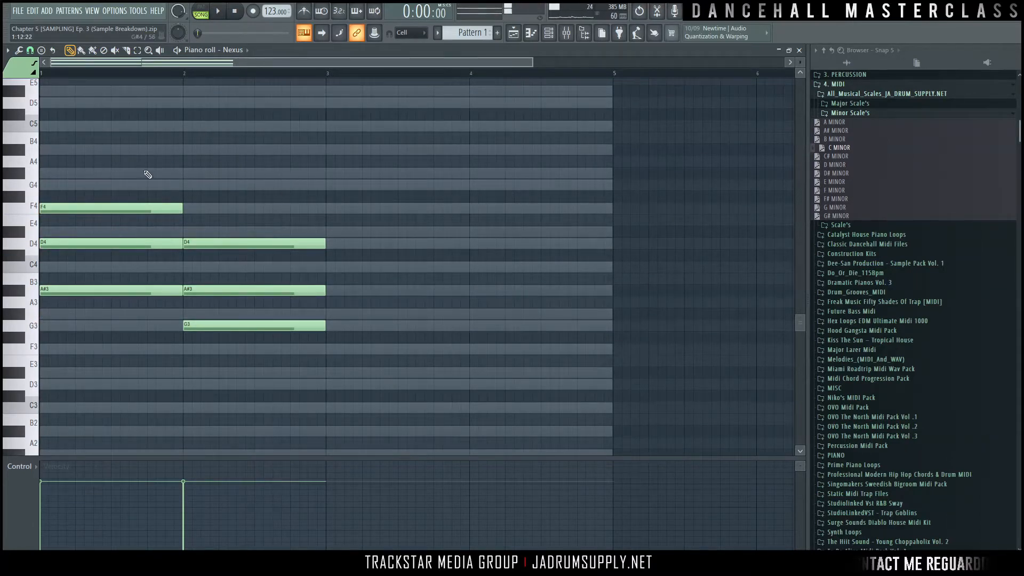
click(96, 160)
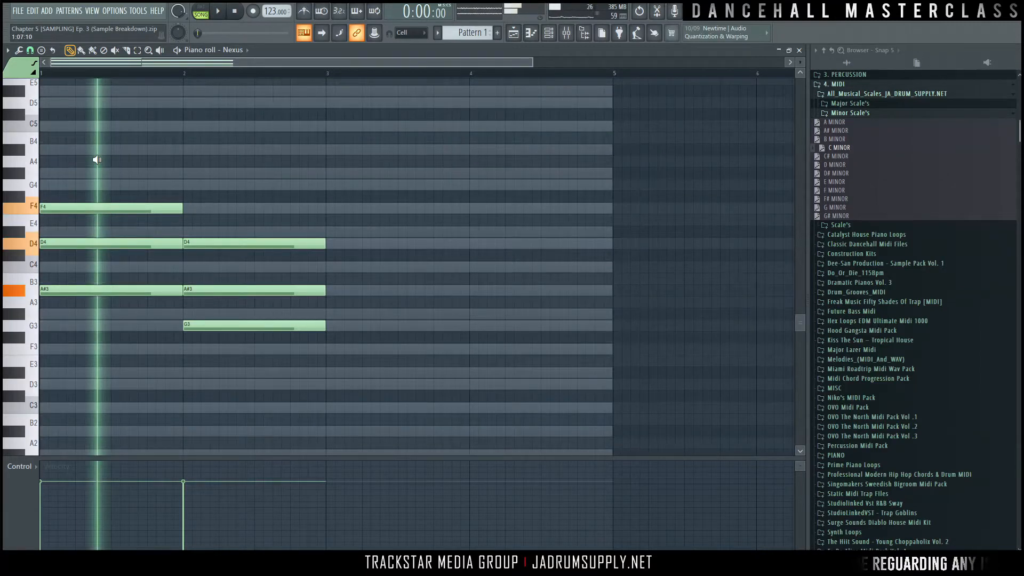
click(224, 166)
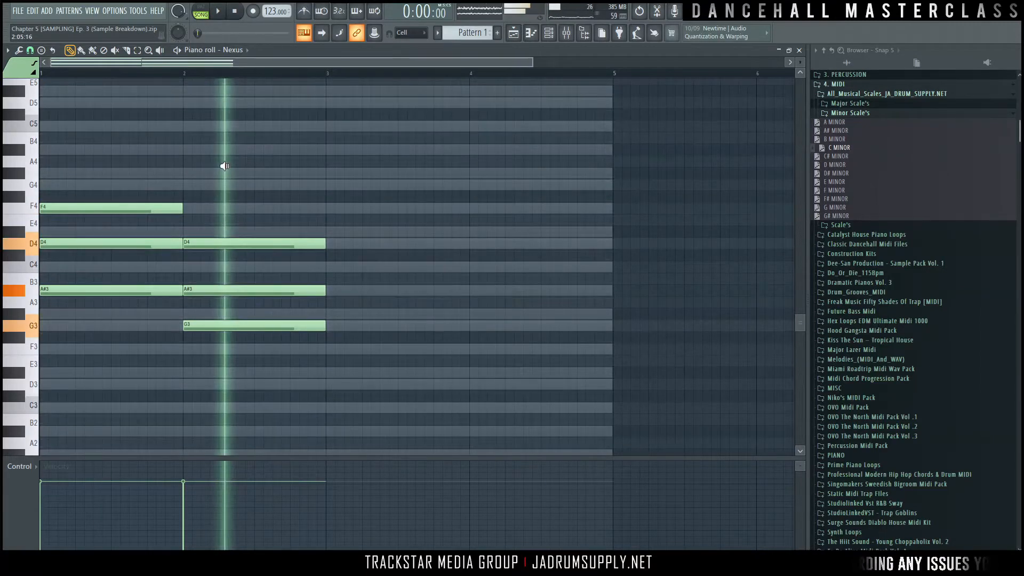
drag(224, 166, 291, 168)
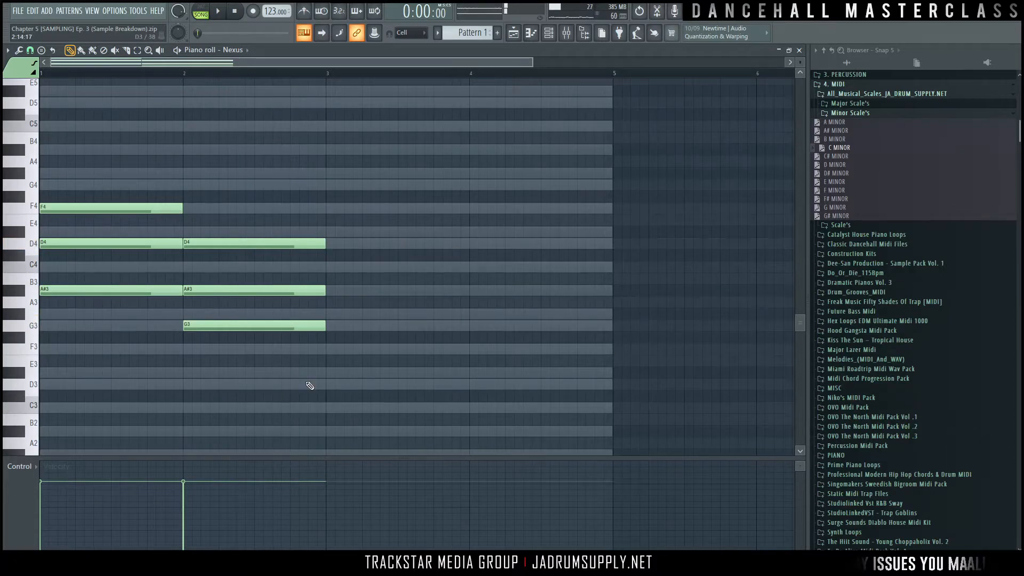
Add a one-bar chord of F3, G#3 and C4 in bar 3 and audition it against the bar 1 chord.
click(330, 349)
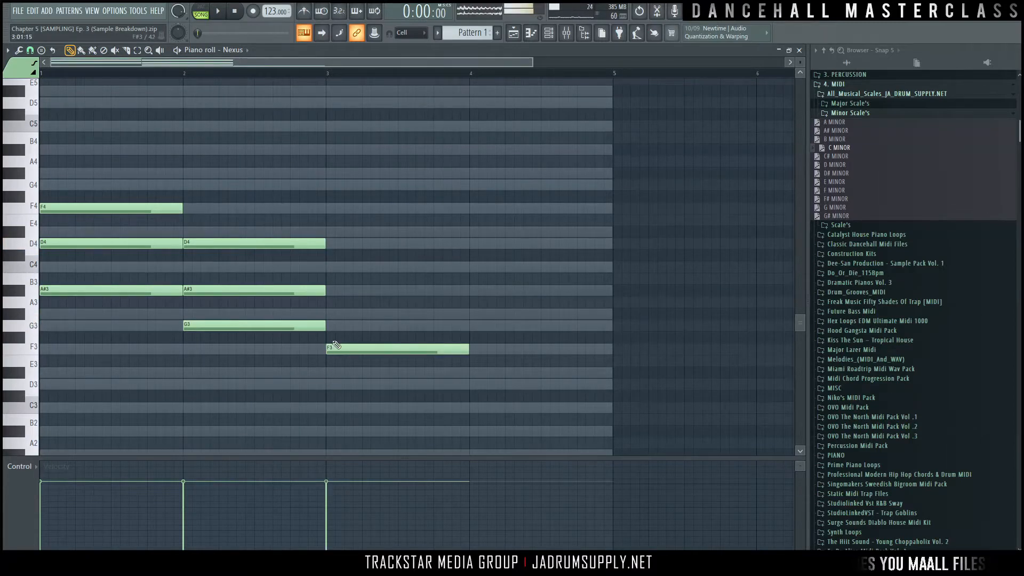
click(331, 315)
click(330, 267)
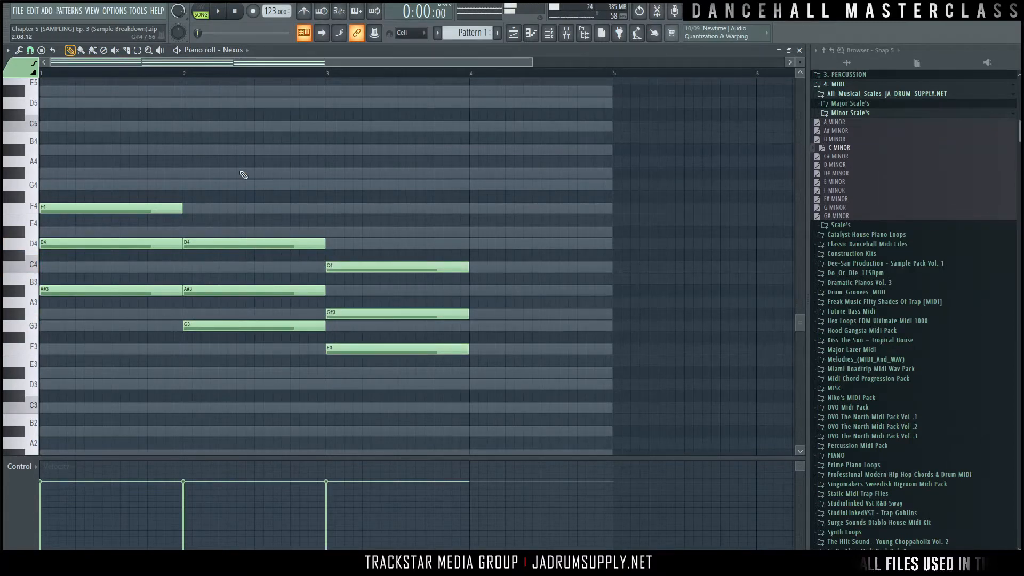
drag(122, 165, 122, 165)
drag(408, 179, 408, 178)
Transpose the chords in bar 3 and bar 1 up one octave each.
drag(327, 263, 393, 392)
key(ctrl+Up)
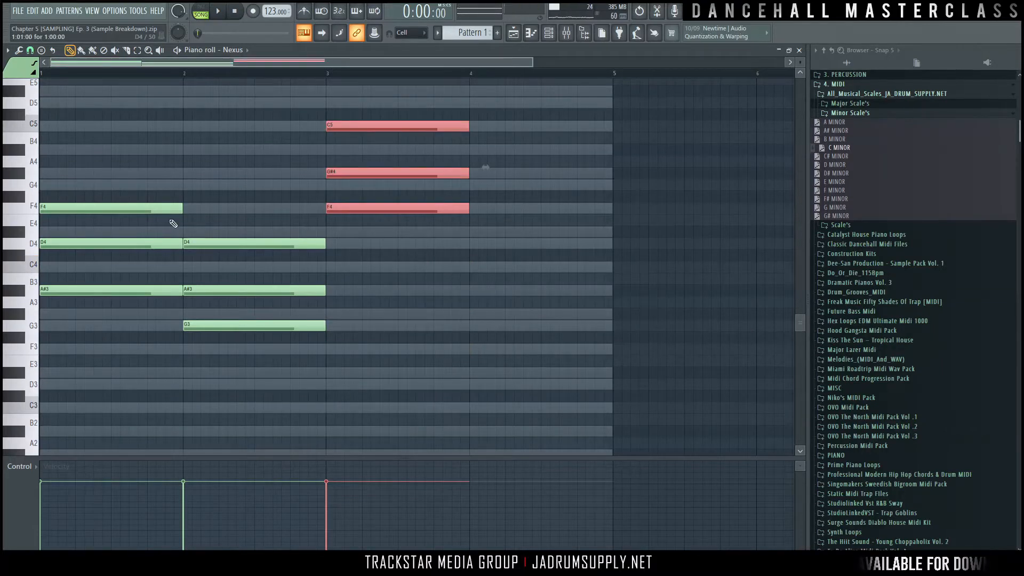
drag(40, 144, 142, 394)
key(ctrl+Up)
Audition the raised bar 1 chord against the raised bar 3 chord.
scroll(148, 401, up, 2)
scroll(147, 401, up, 3)
drag(97, 283, 126, 283)
drag(400, 268, 392, 268)
drag(179, 258, 178, 259)
drag(400, 269, 397, 272)
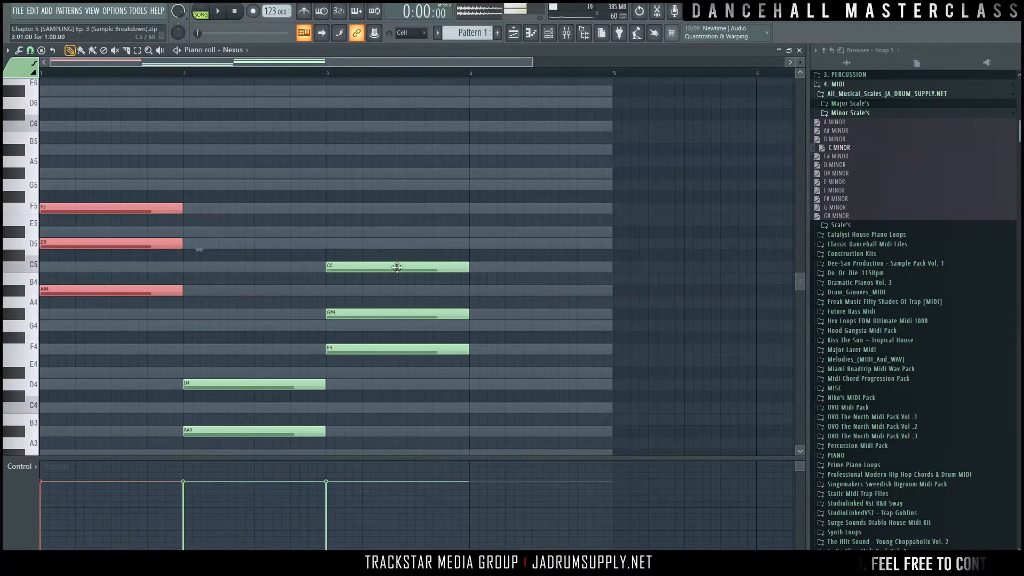
Review the octave spread of the three chords and audition bar 1 against the lower chord in bar 2.
scroll(233, 407, down, 5)
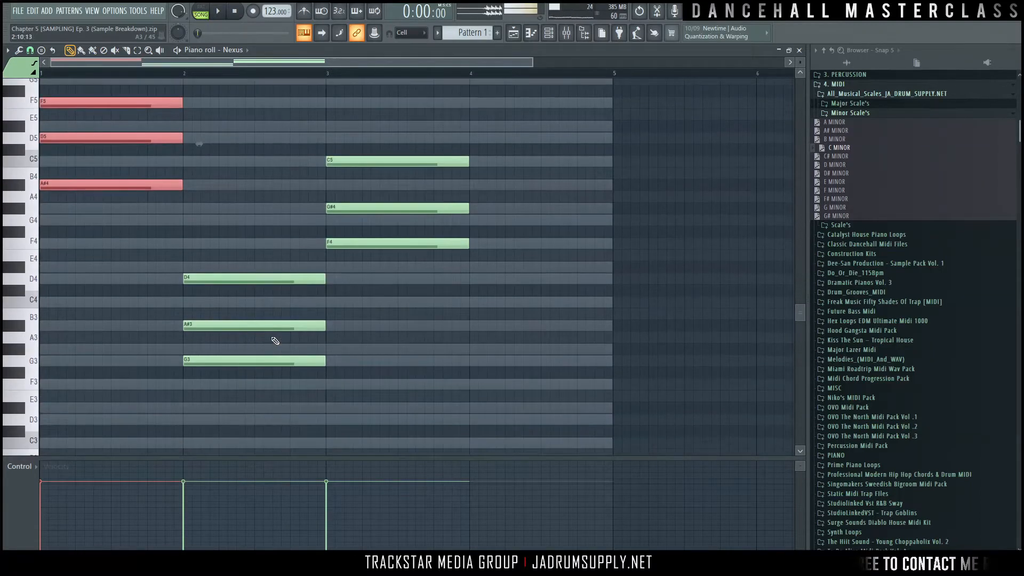
scroll(100, 168, up, 3)
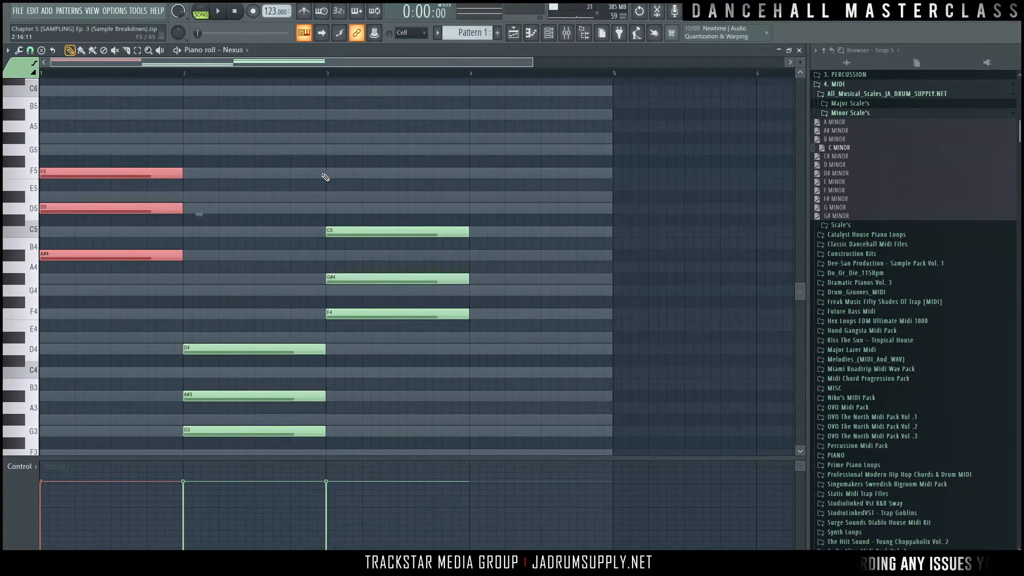
scroll(325, 177, down, 2)
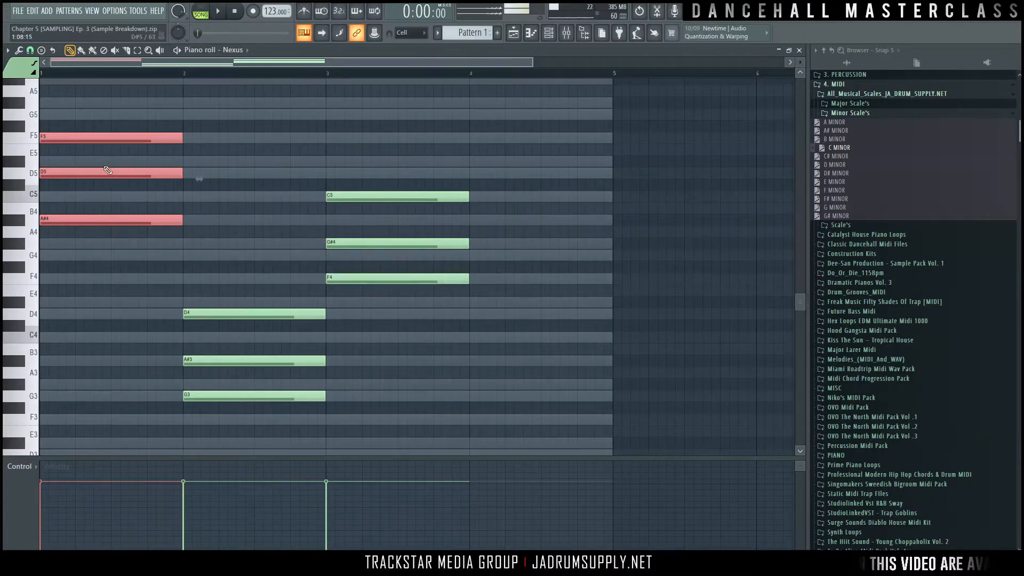
alt+right_click(111, 202)
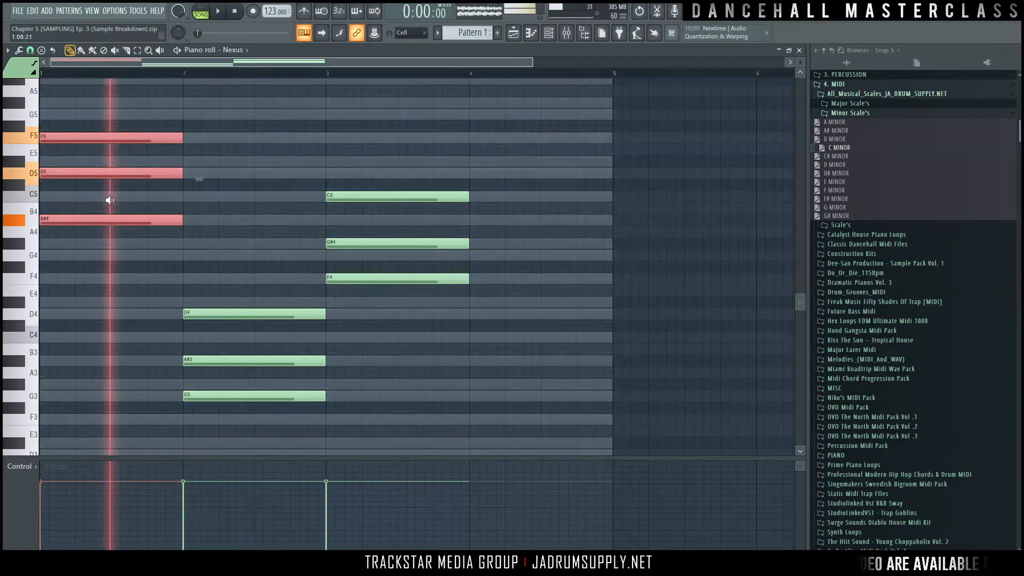
alt+right_click(250, 220)
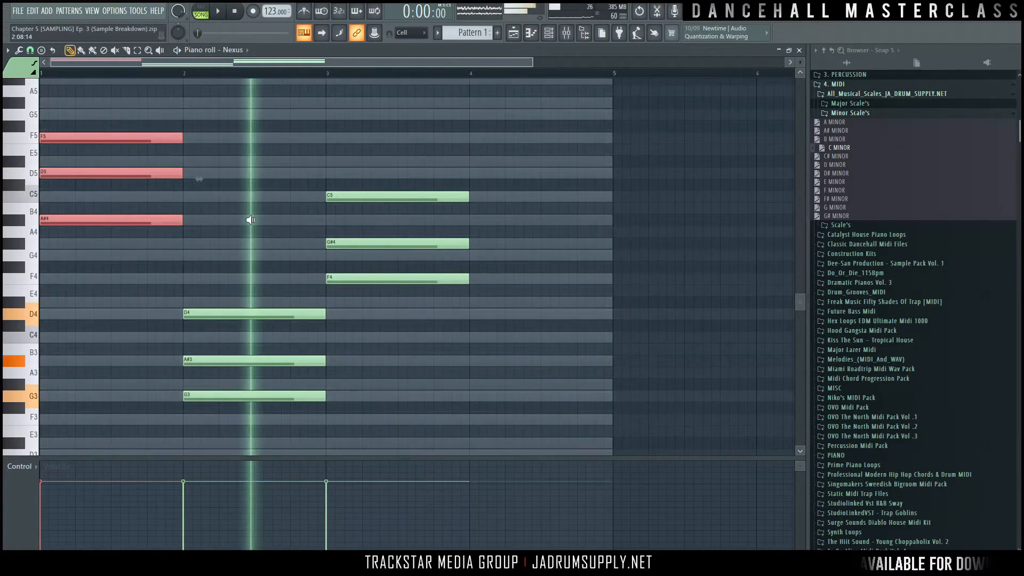
alt+right_click(164, 186)
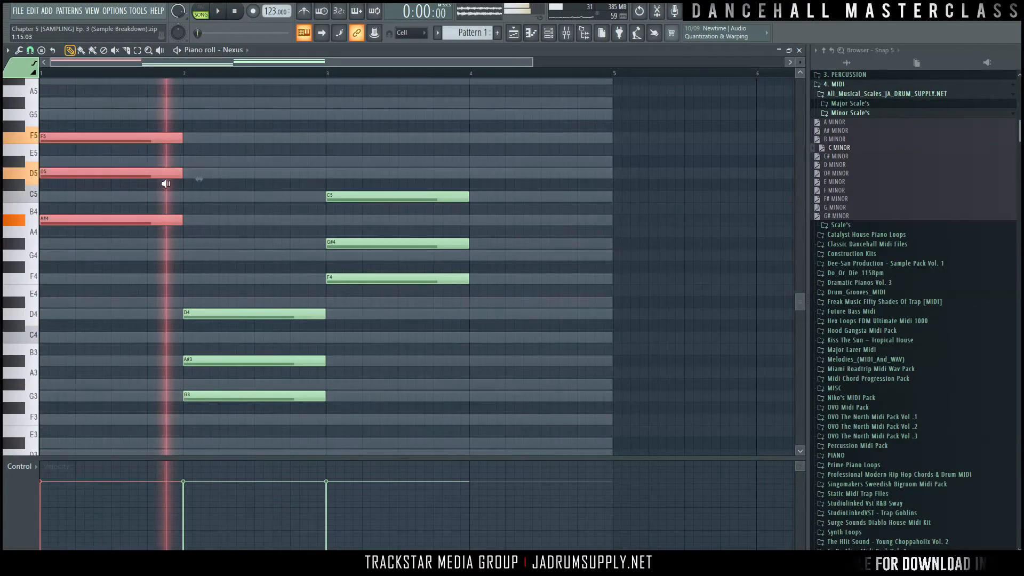
Examine the gap between the two lower notes of the bar 1 chord, sounding a piano key that lies between them.
alt+right_click(385, 214)
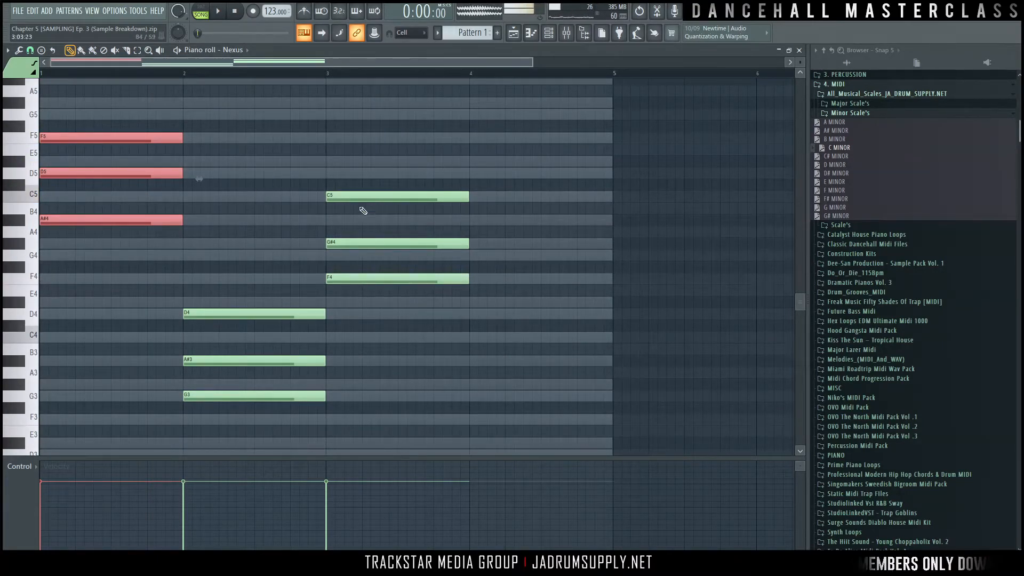
drag(801, 61, 801, 63)
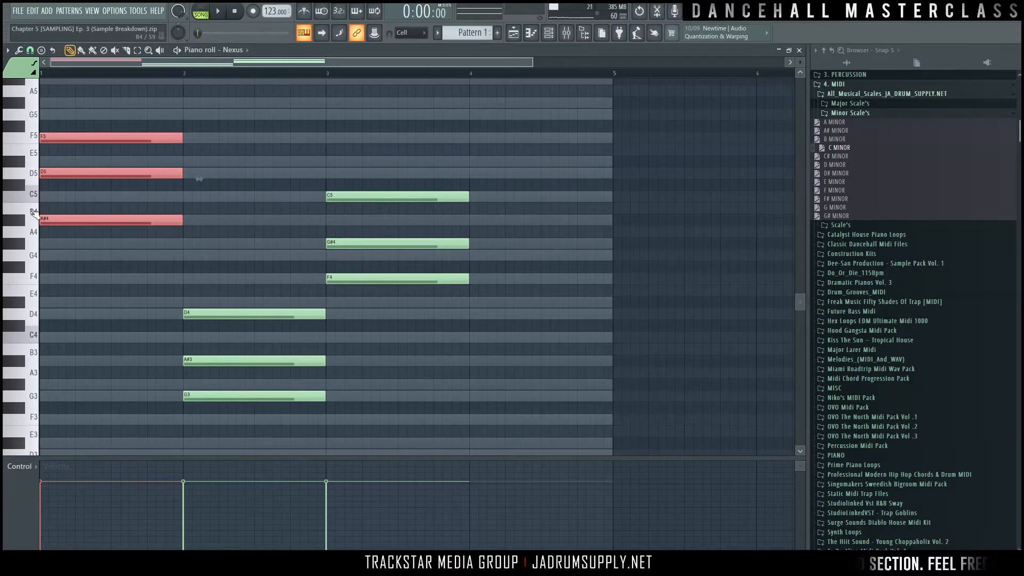
drag(74, 238, 94, 159)
click(91, 171)
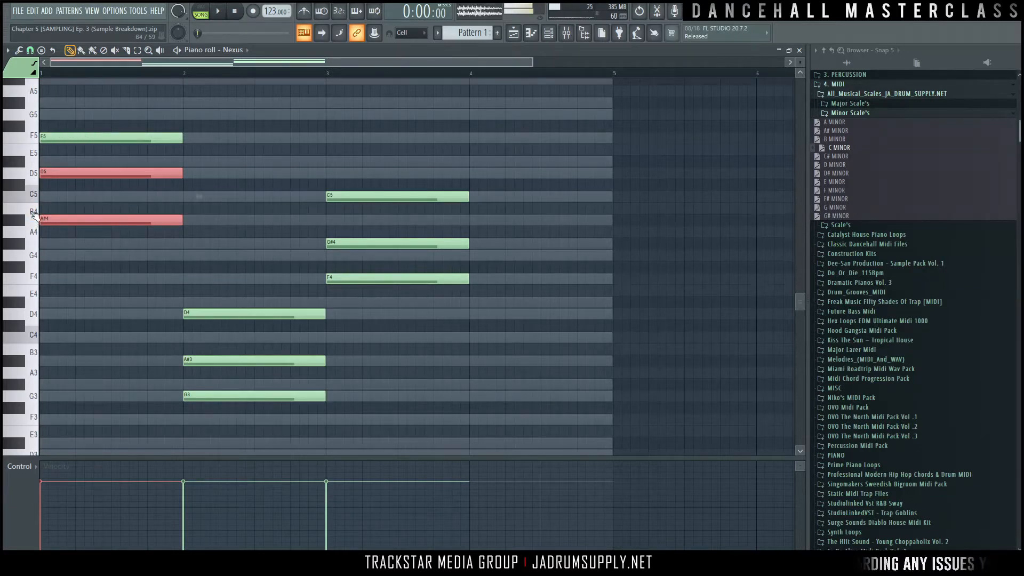
click(24, 186)
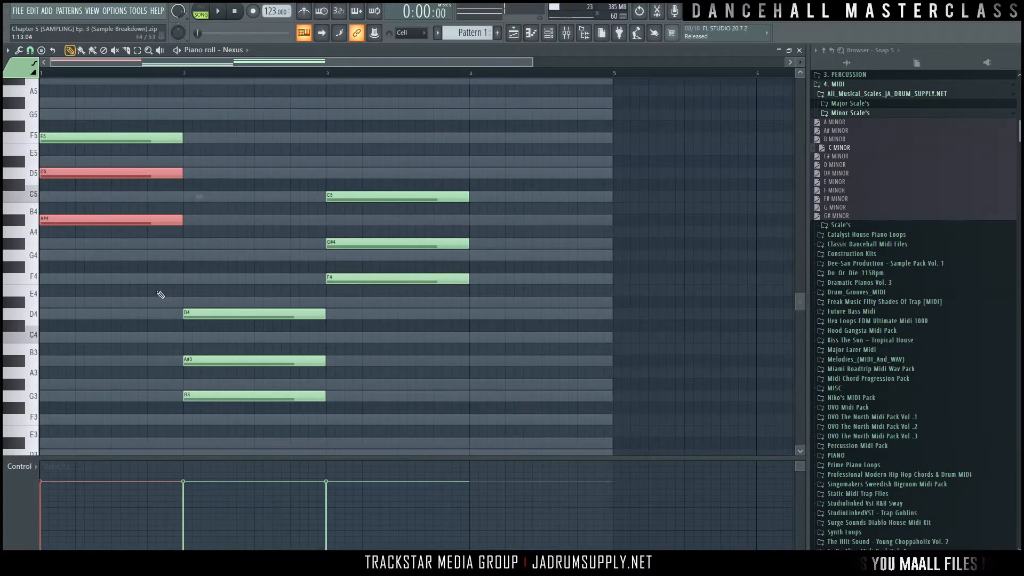
Examine the gaps between the two lower notes of the bar 2 and bar 3 chords, sounding the keys in between.
scroll(240, 310, down, 3)
click(36, 307)
click(36, 306)
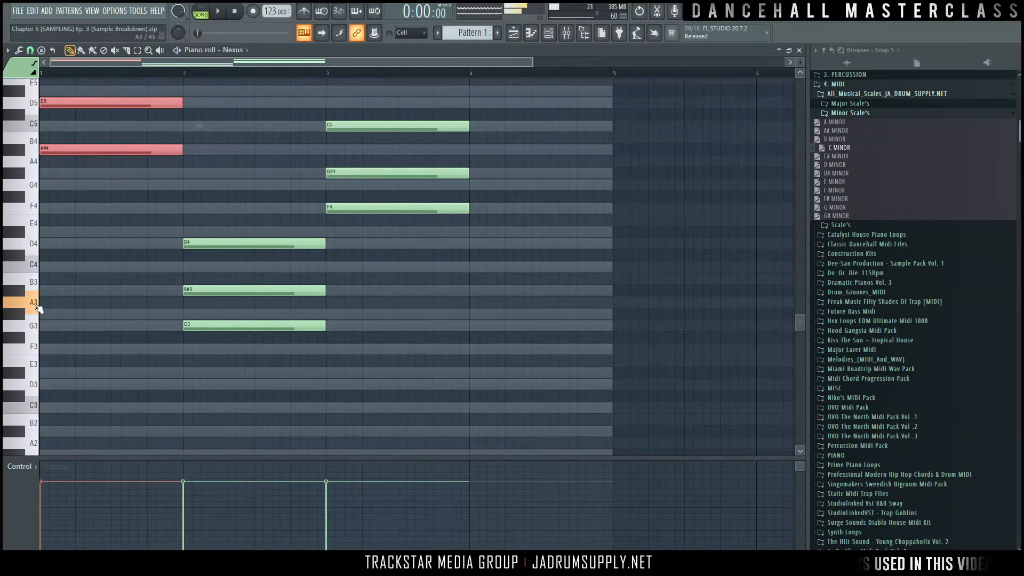
click(36, 307)
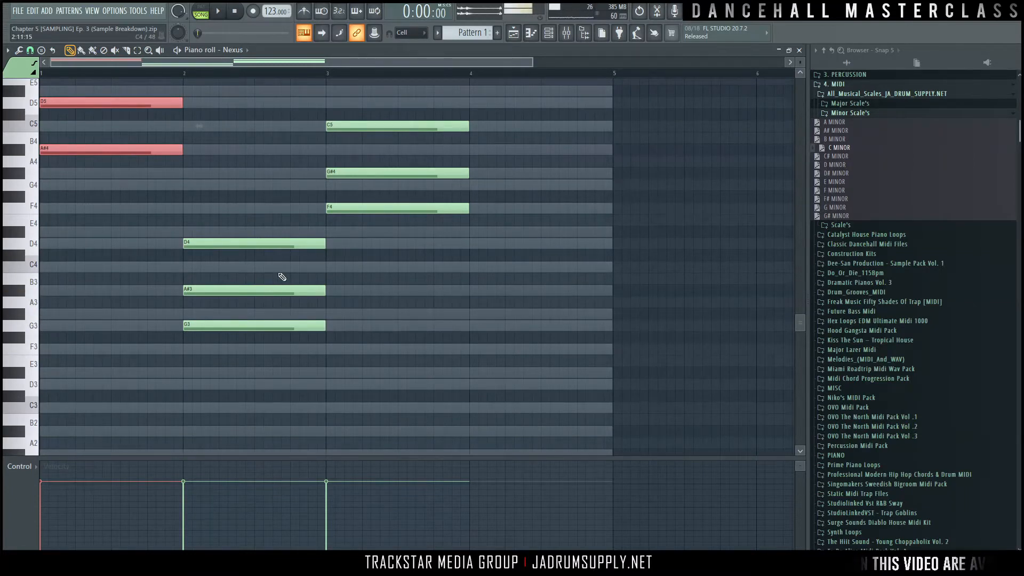
drag(239, 273, 282, 335)
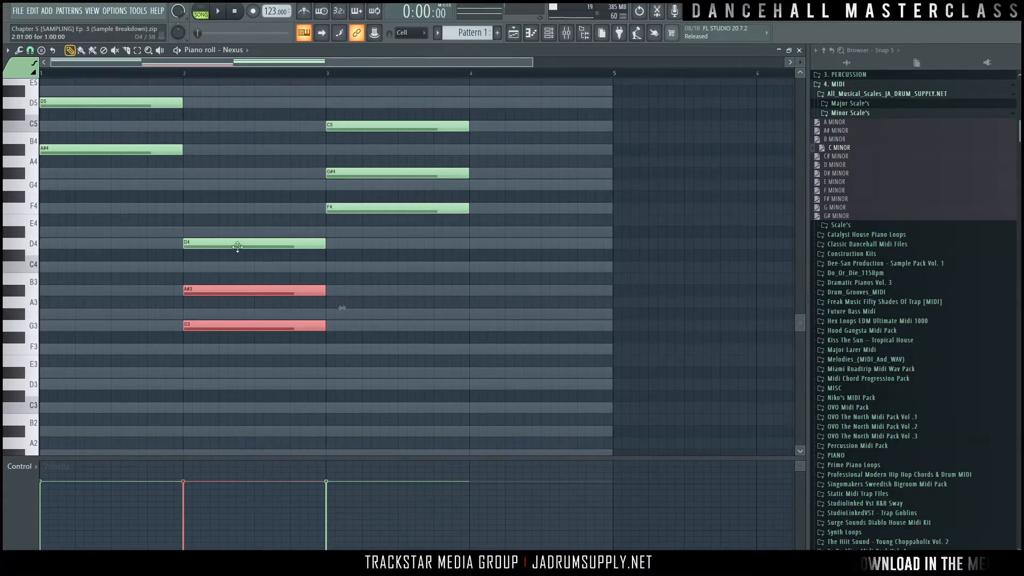
scroll(213, 213, up, 3)
drag(322, 252, 469, 326)
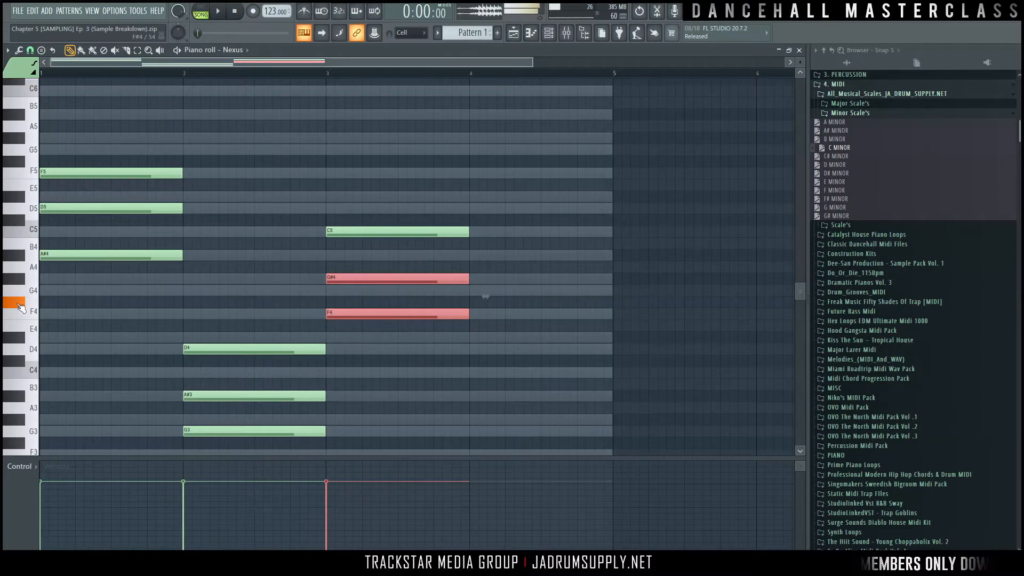
click(29, 291)
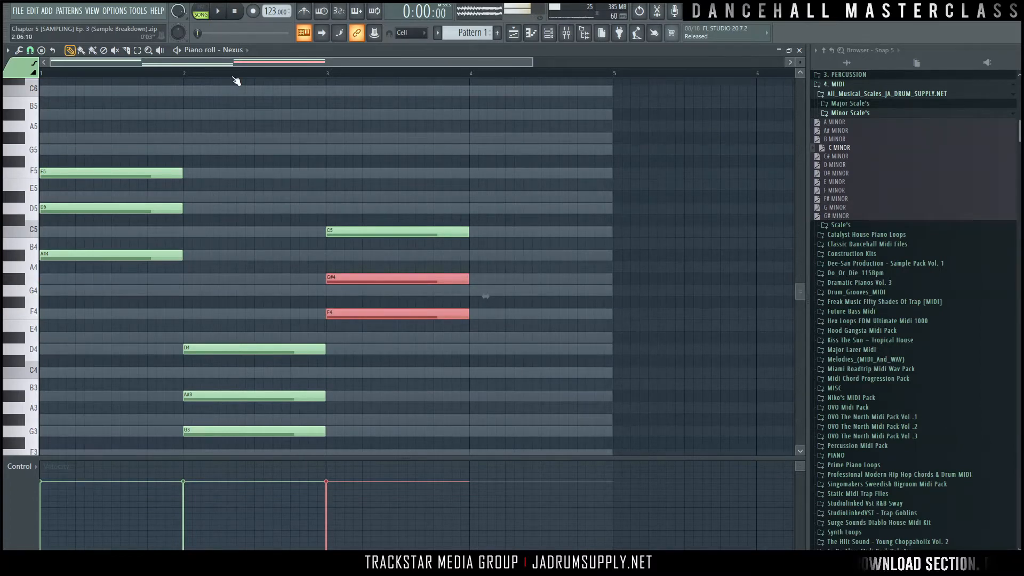
Delete all the notes of the three chords from the piano roll.
scroll(235, 80, down, 3)
scroll(234, 80, down, 1)
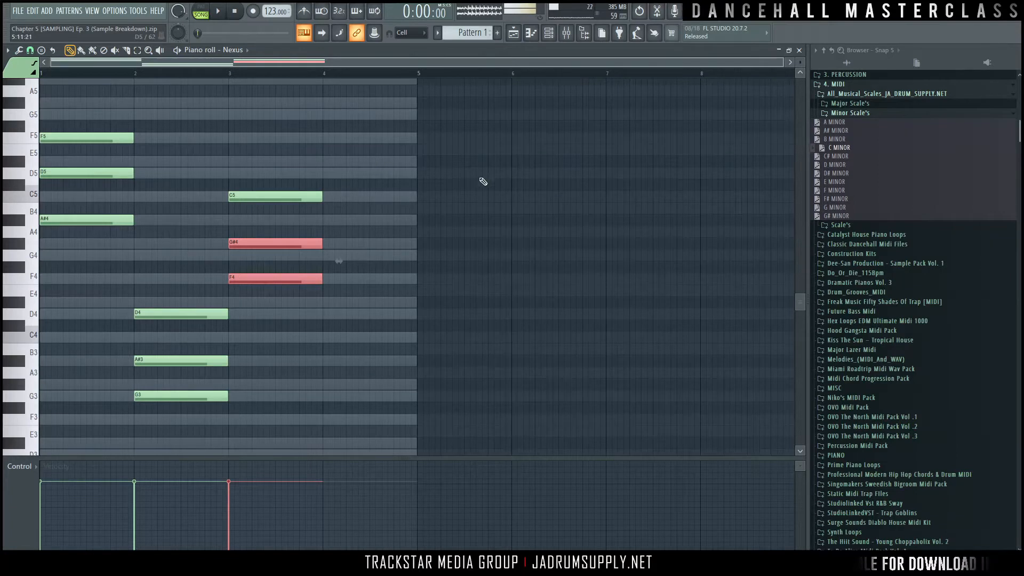
drag(107, 96, 366, 427)
key(Delete)
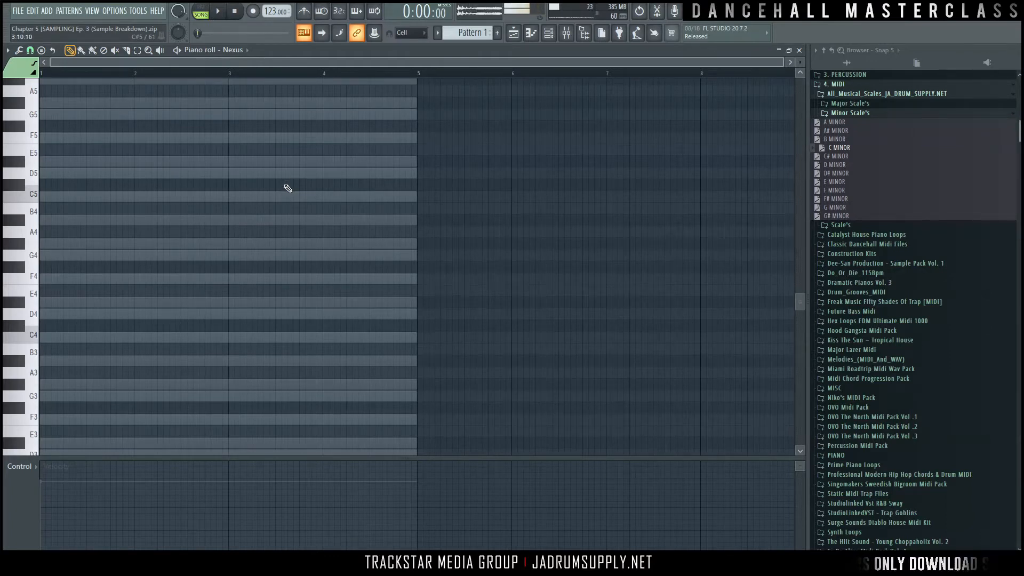
Draw a one-bar chord of G#4, C5 and D#5 in bar 1 with the Paint tool and play it back.
key(b)
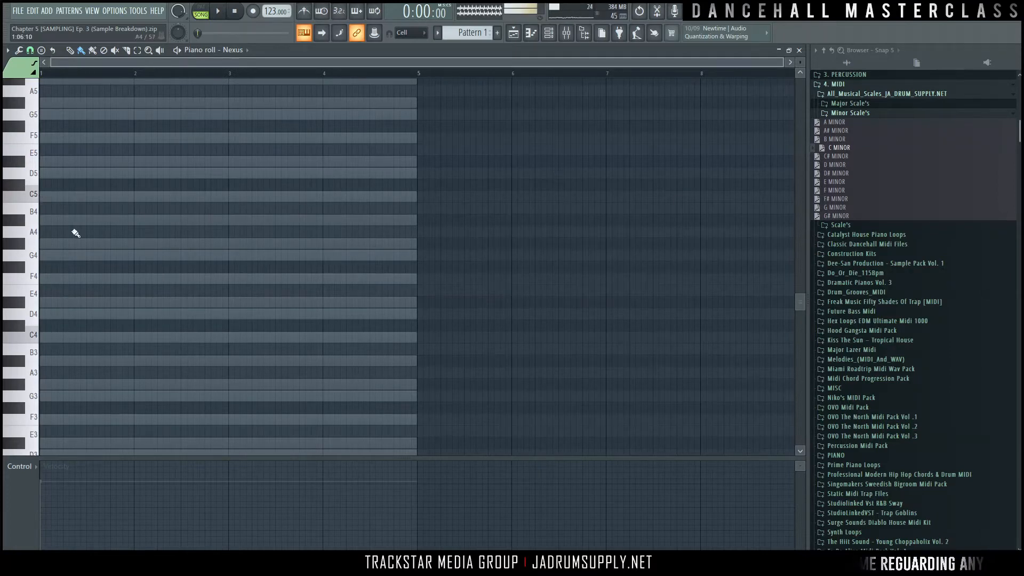
click(46, 245)
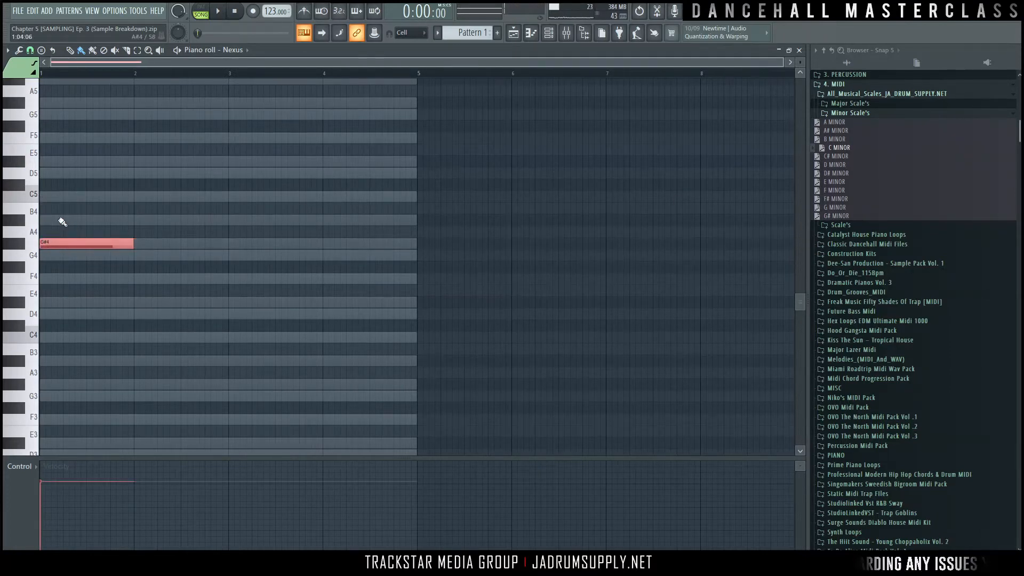
click(47, 196)
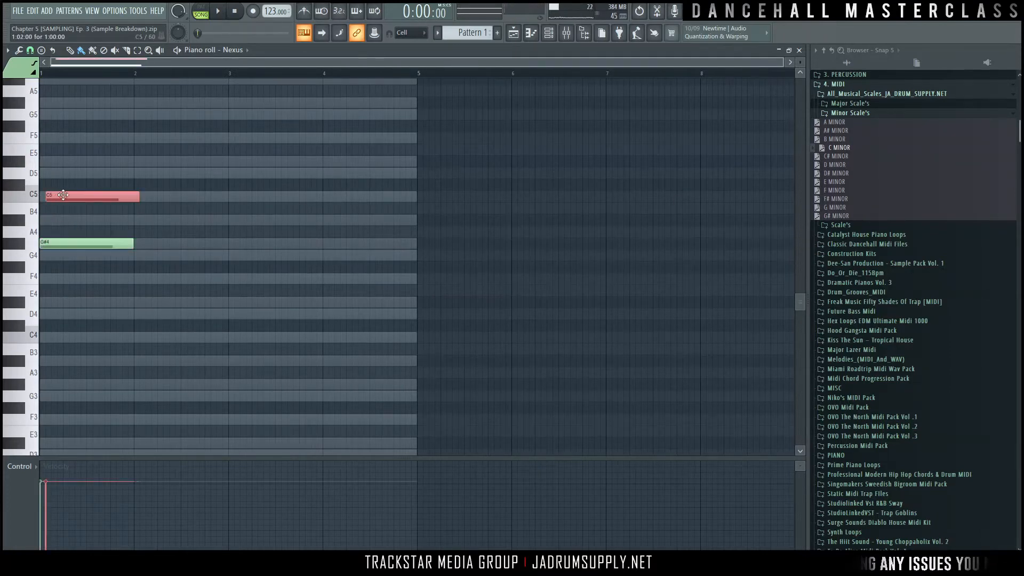
click(44, 162)
key(space)
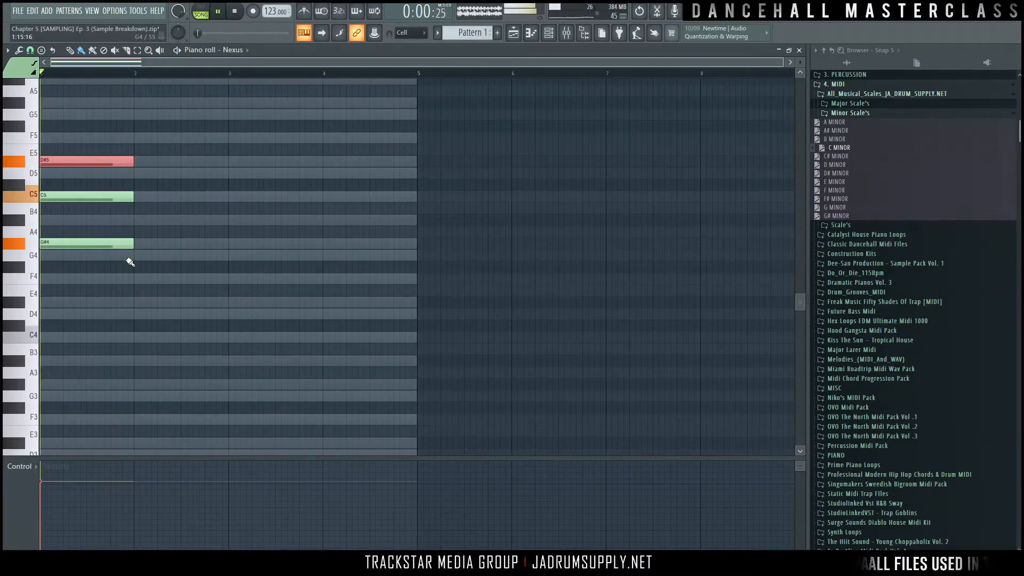
Add a one-bar chord of G4, A#4 and D5 in bar 2 and play both chords.
click(138, 255)
key(space)
click(140, 221)
click(140, 174)
key(space)
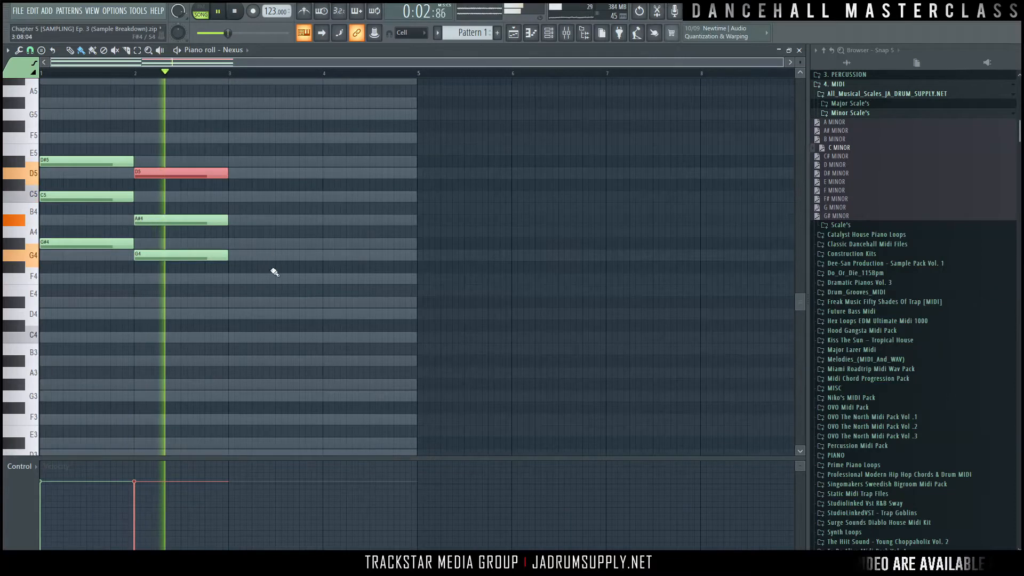
key(space)
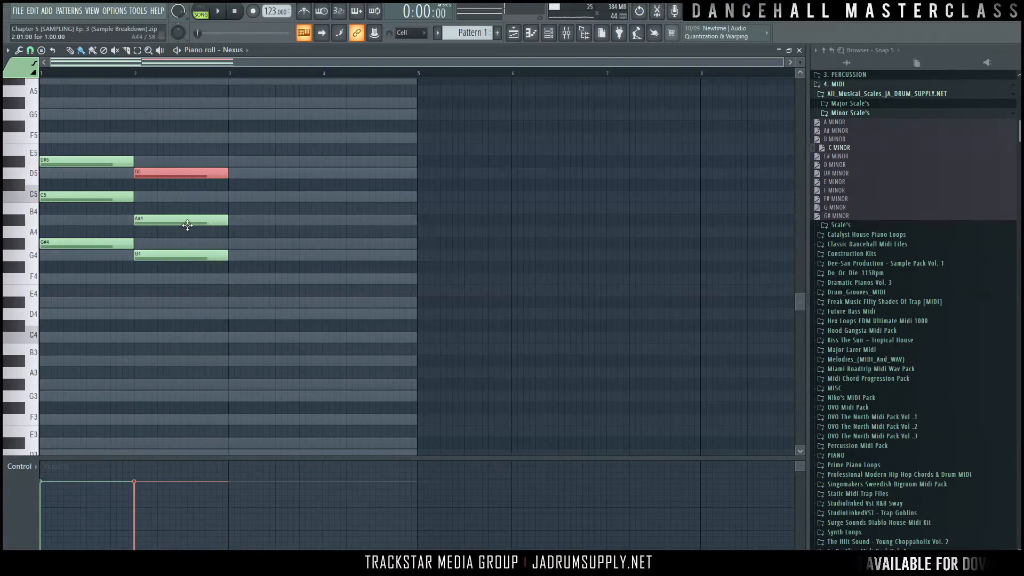
Shift the bar 2 chord down two semitones to F4, G#4 and C5, deselect it and play the progression.
drag(246, 162, 165, 294)
drag(164, 257, 169, 284)
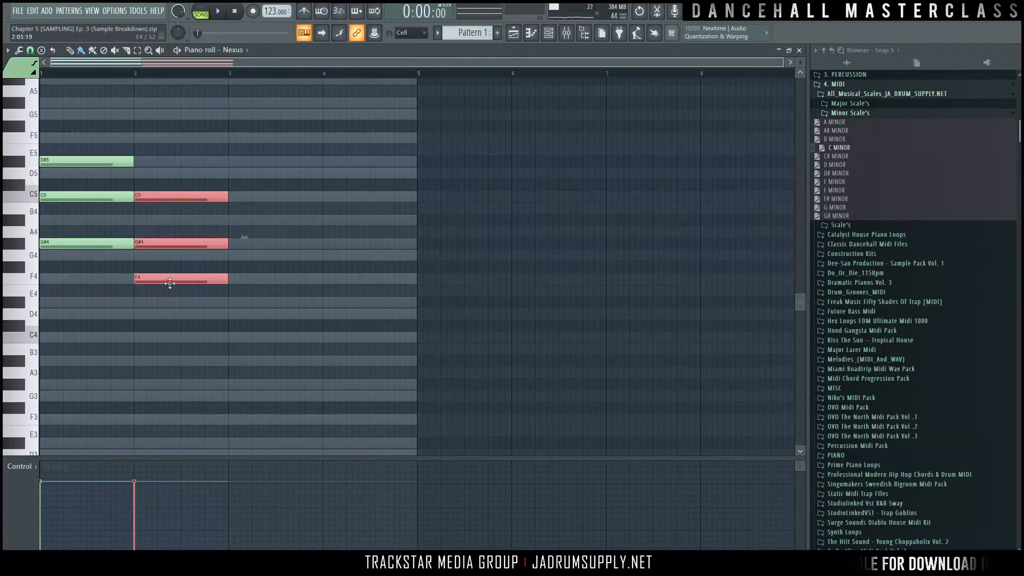
ctrl+click(251, 292)
key(space)
Add a one-bar chord of D#4, G4 and A#4 at the start of bar 3.
click(233, 302)
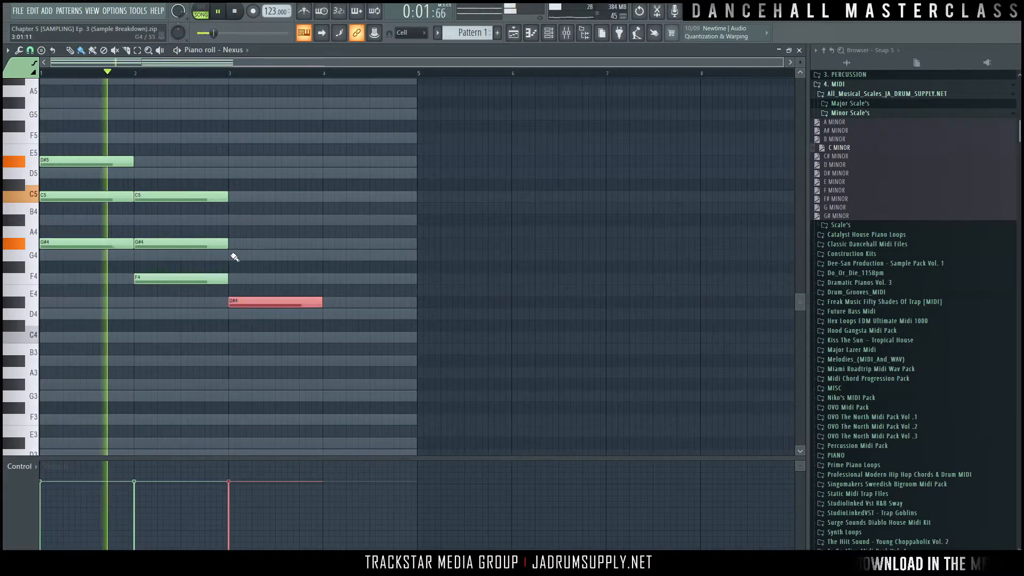
click(234, 254)
click(236, 220)
drag(236, 224, 230, 223)
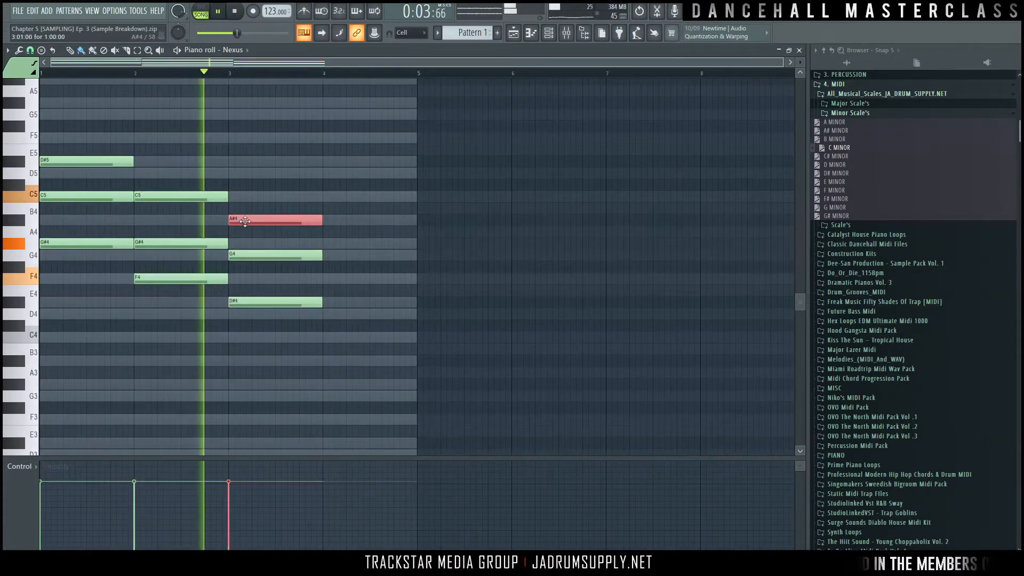
Add a one-bar chord of D4, F4 and A#4 in bar 4, listen to the full loop and stop playback.
click(326, 277)
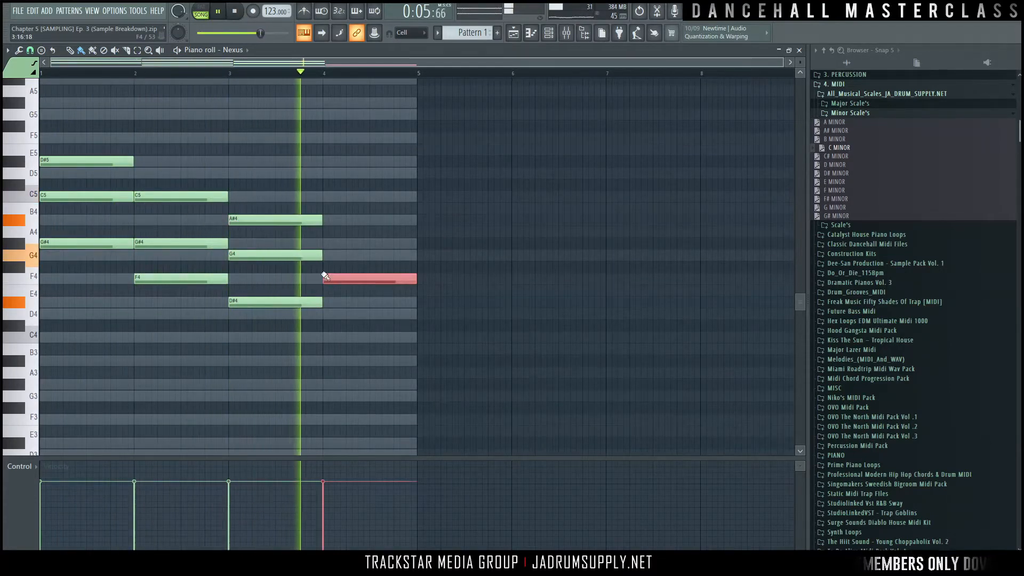
drag(340, 275, 335, 316)
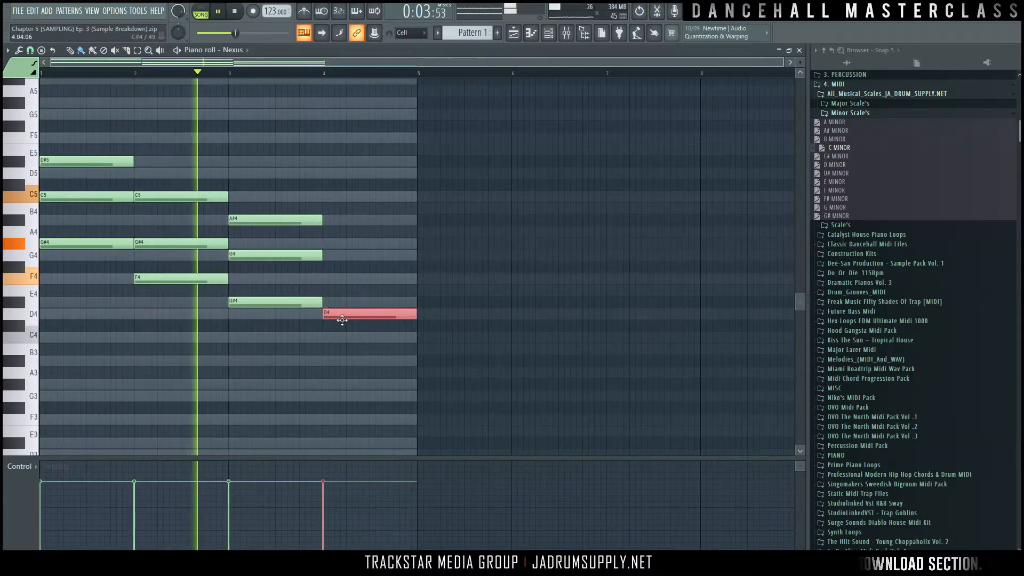
click(323, 275)
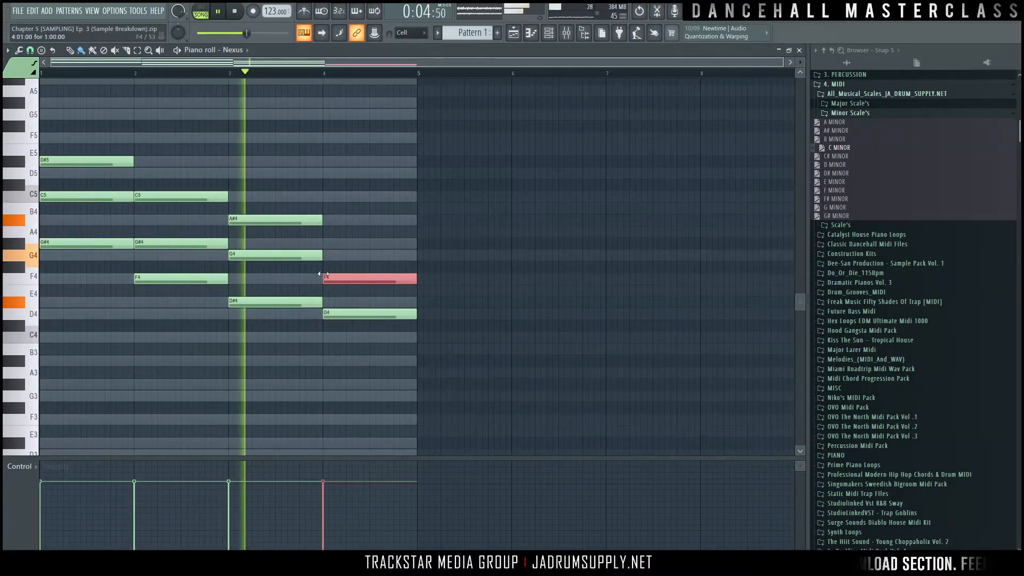
click(324, 220)
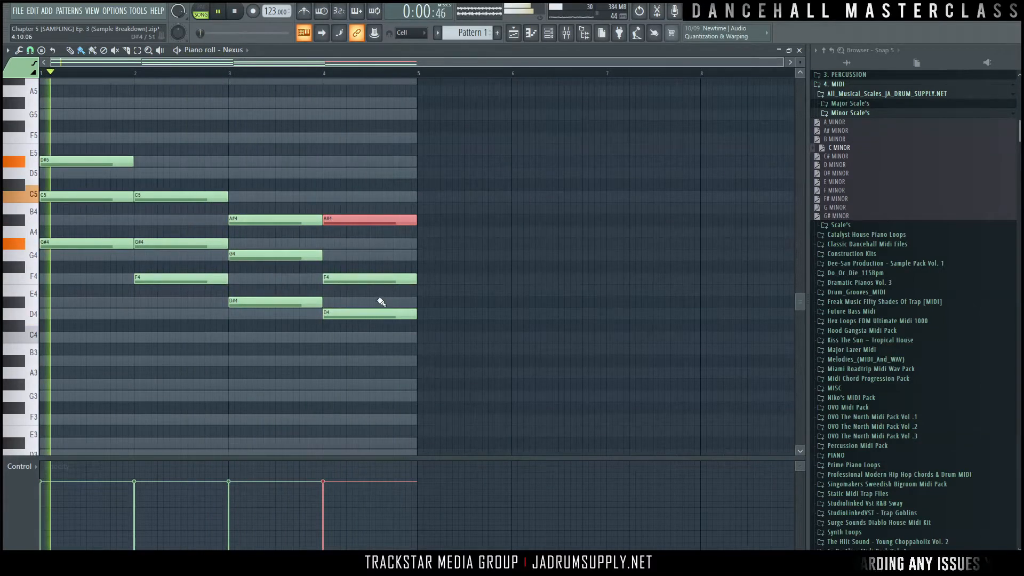
key(space)
Change the bar 4 chord to C4, D#4 and G4, removing its A#4, and play the four-bar progression.
drag(343, 319, 343, 341)
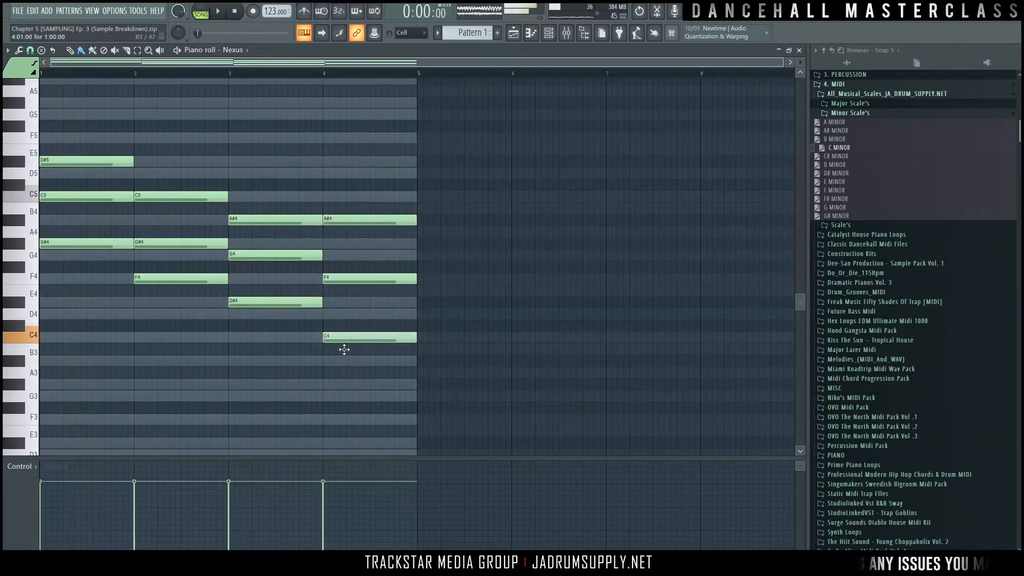
click(328, 301)
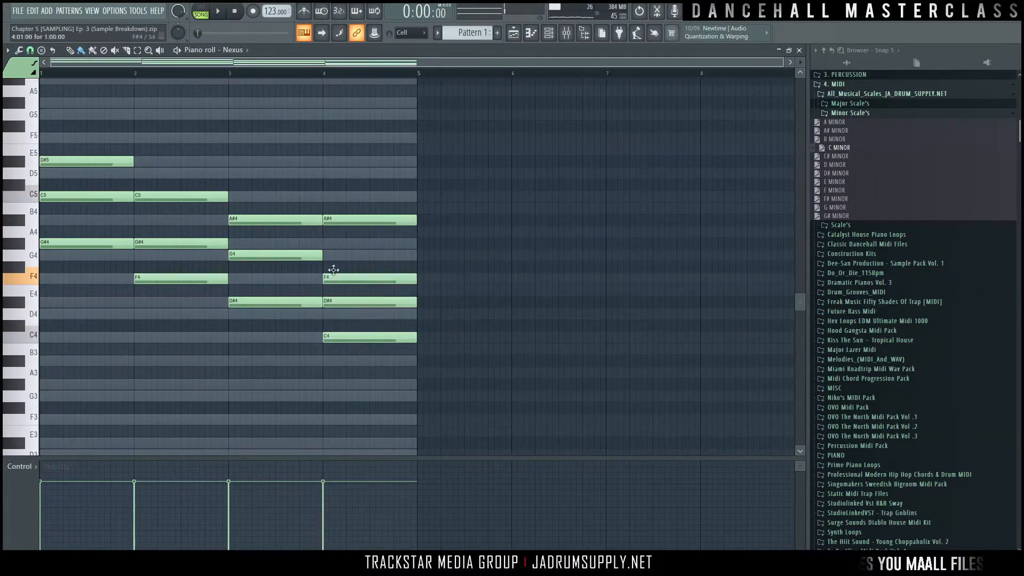
drag(334, 278, 334, 254)
right_click(341, 219)
key(space)
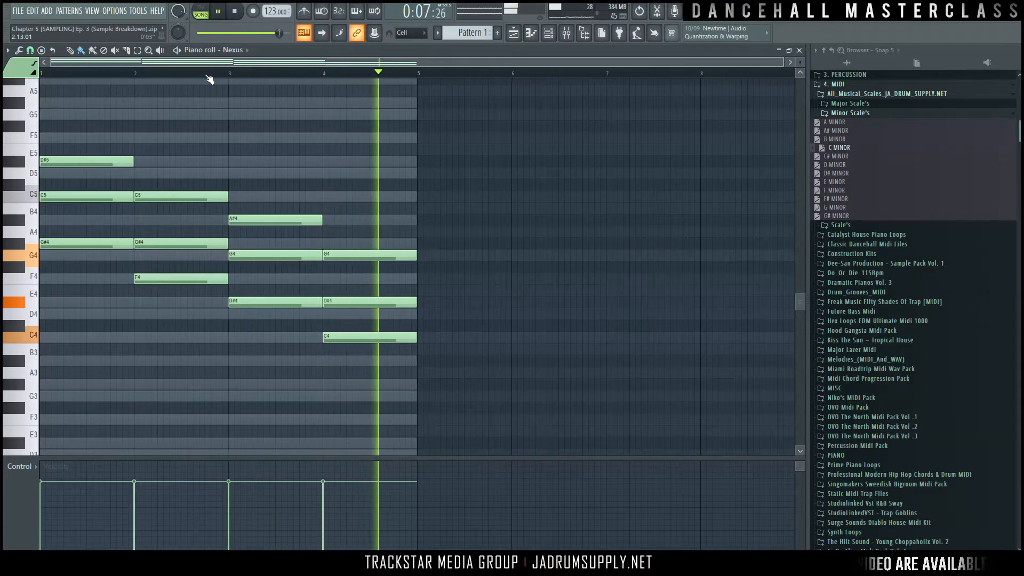
key(space)
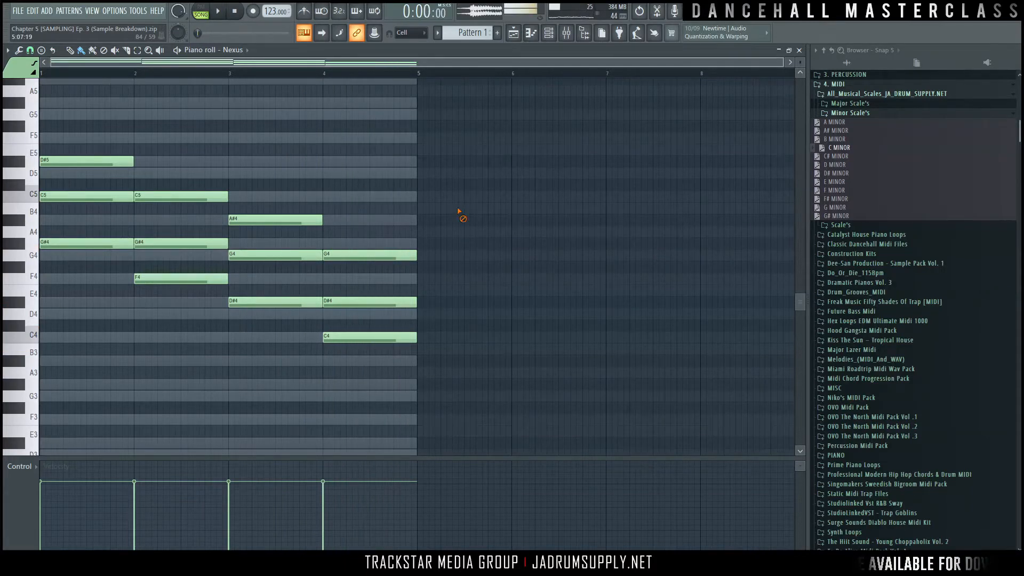
Randomize the chord notes' velocities with an increased velocity amount in the piano roll randomizer and accept it.
ctrl+right_click(437, 175)
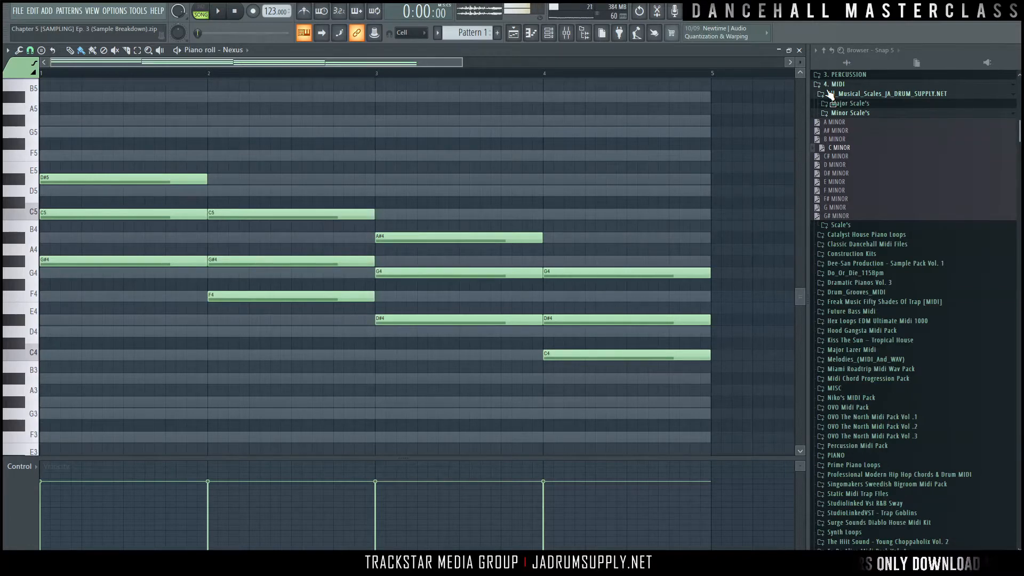
key(alt+r)
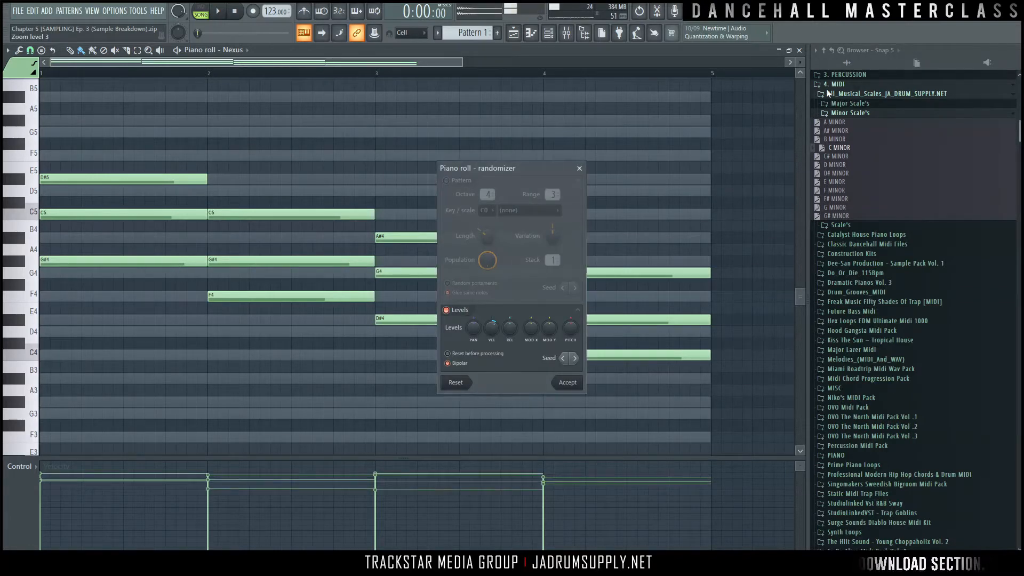
drag(491, 331, 491, 357)
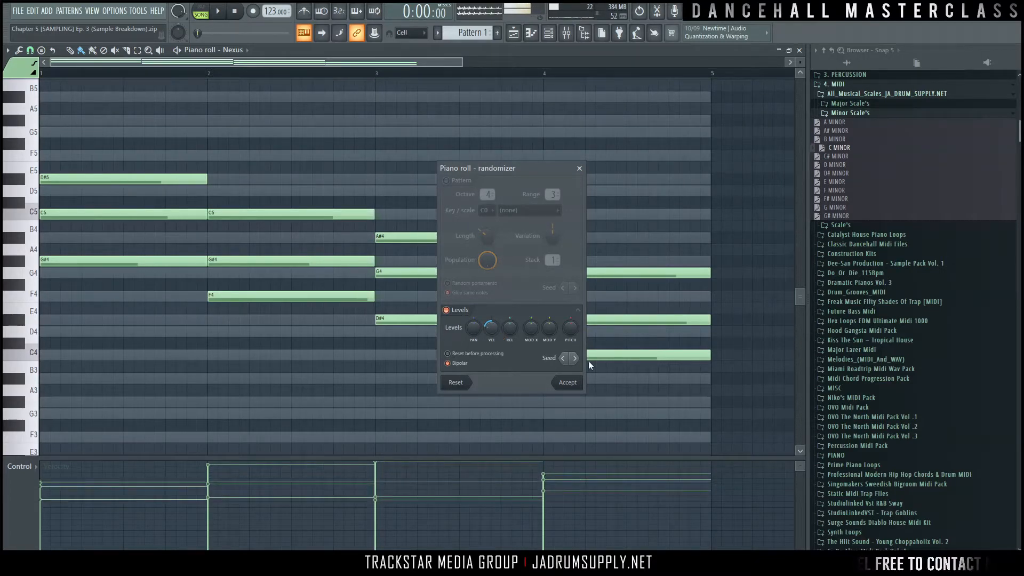
click(567, 382)
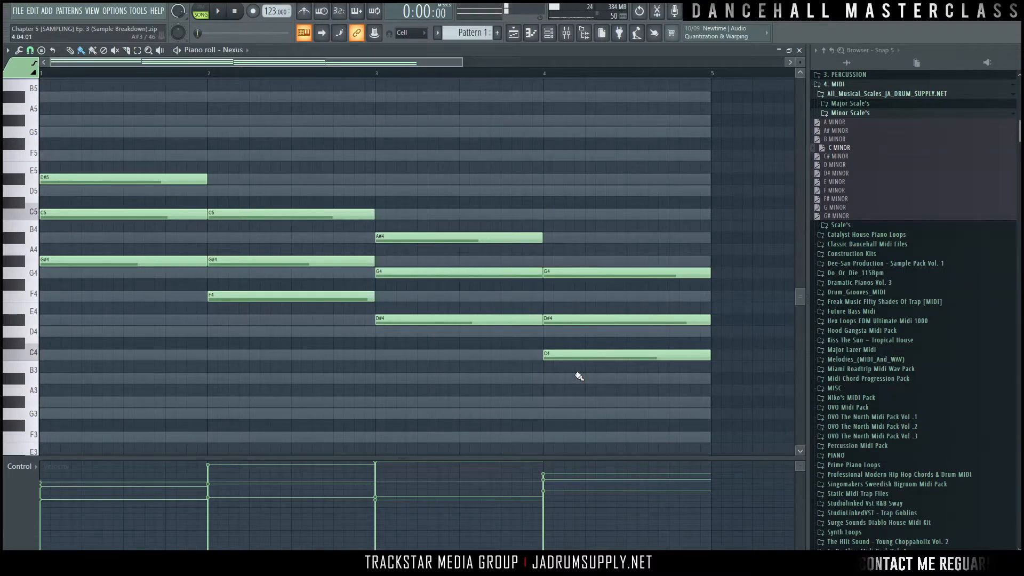
Lower the velocities of all the chord notes together and play the progression.
key(ctrl+a)
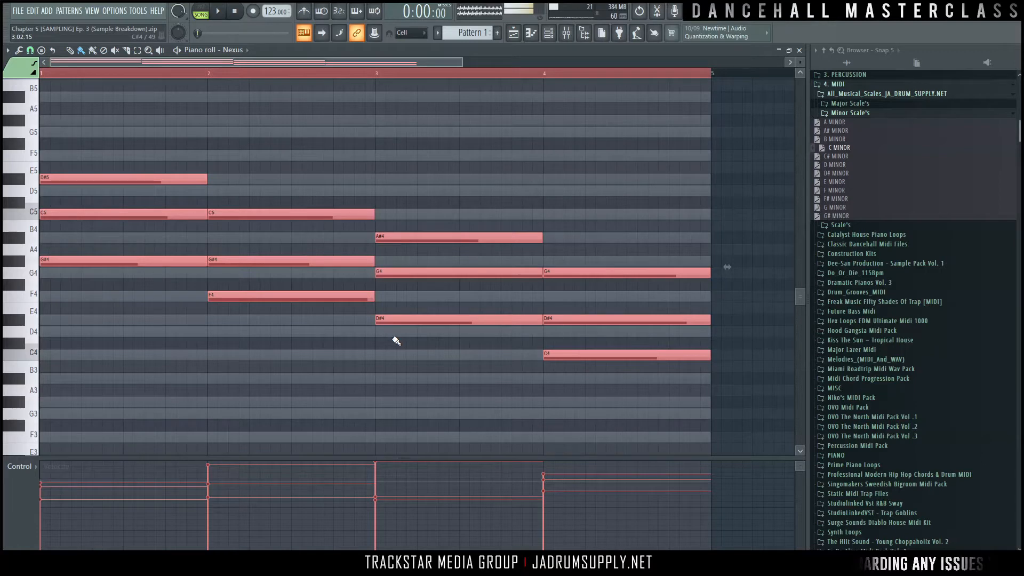
scroll(396, 341, down, 6)
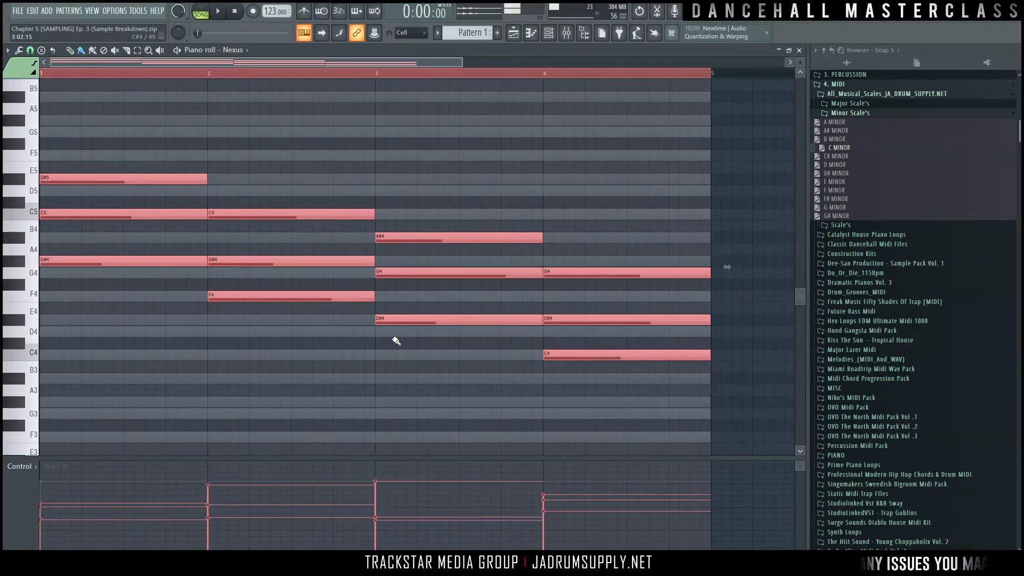
key(space)
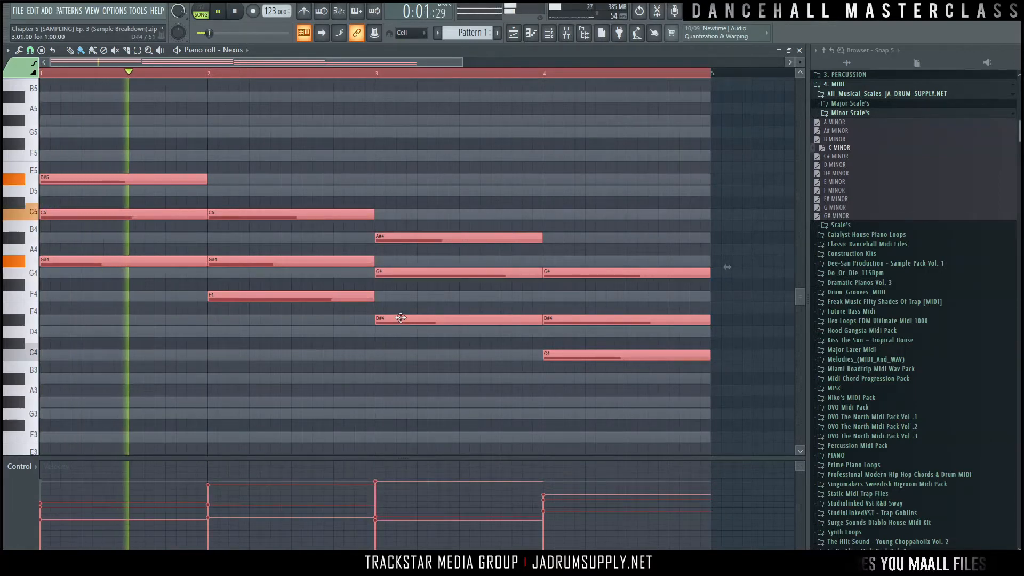
Clear the note selection, listen to the four-bar loop and stop playback.
click(393, 382)
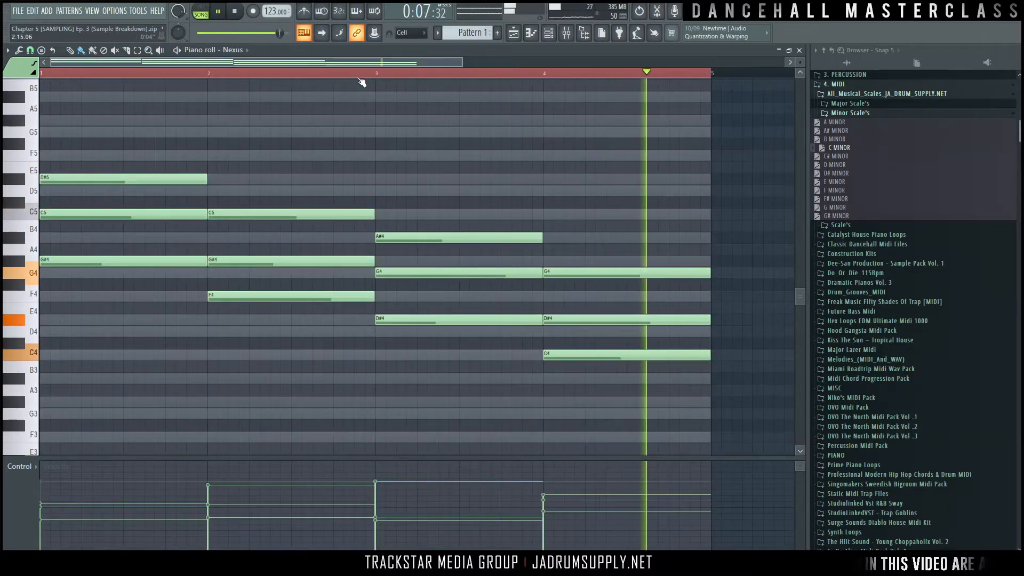
key(space)
scroll(435, 135, down, 2)
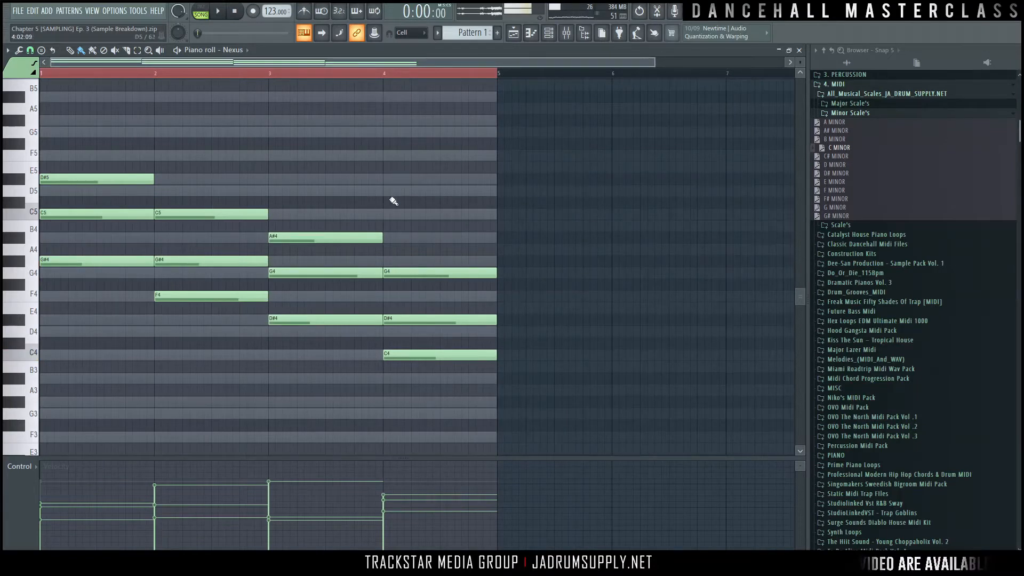
scroll(305, 221, up, 2)
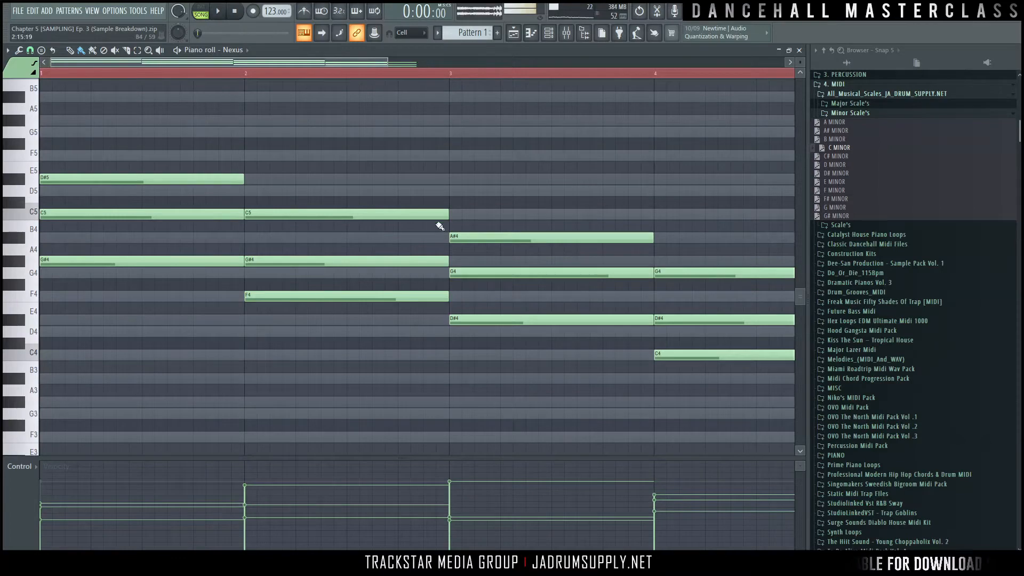
key(space)
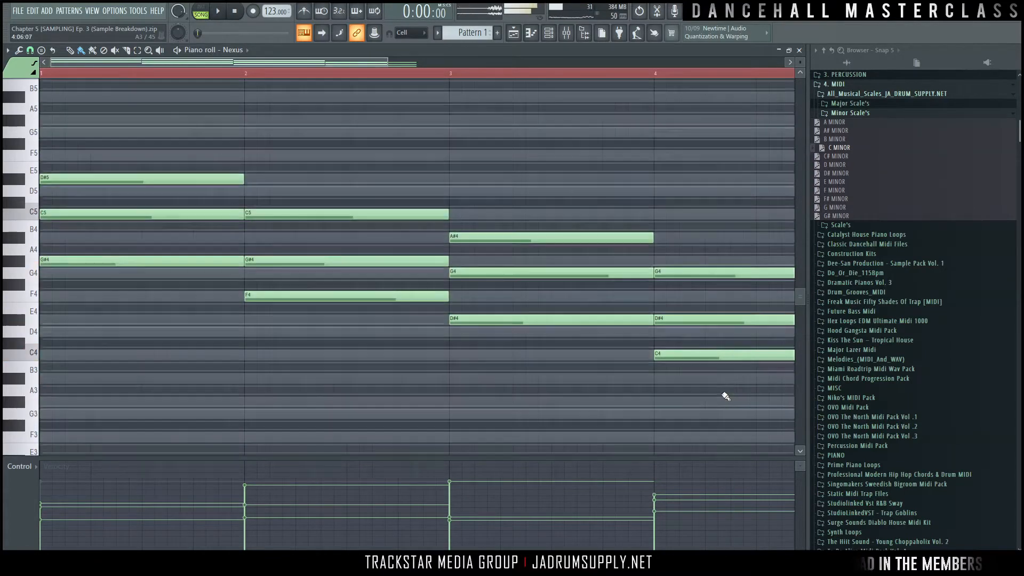
Audition the chords of bars 1 to 4 one by one, play the whole progression and stop playback.
alt+right_click(121, 310)
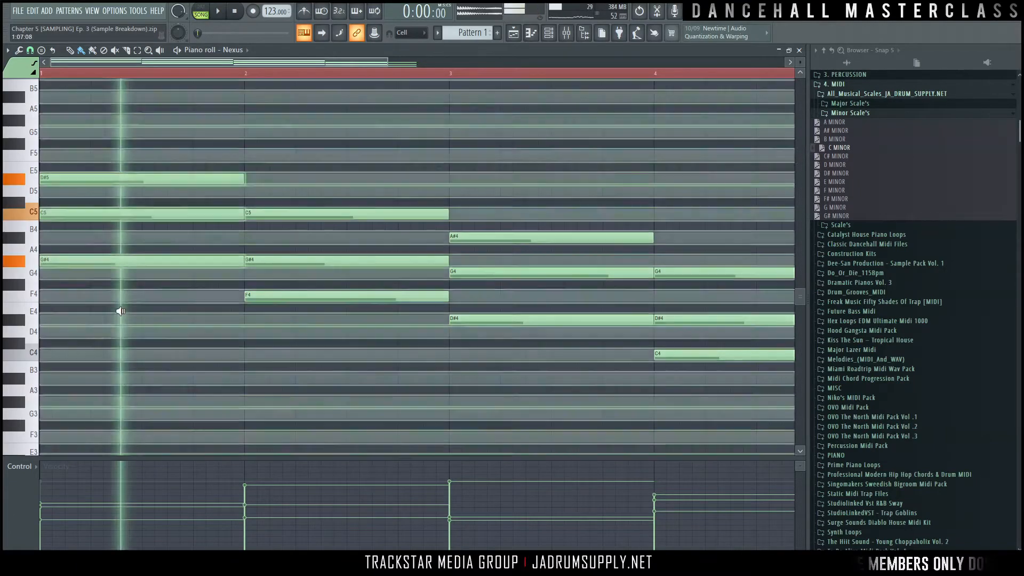
alt+right_click(361, 331)
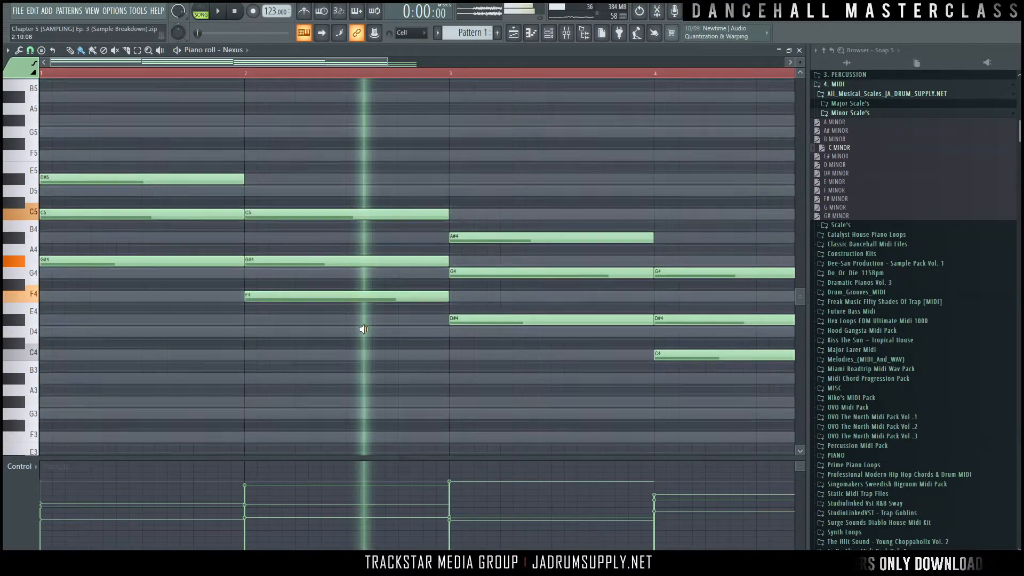
alt+right_click(584, 366)
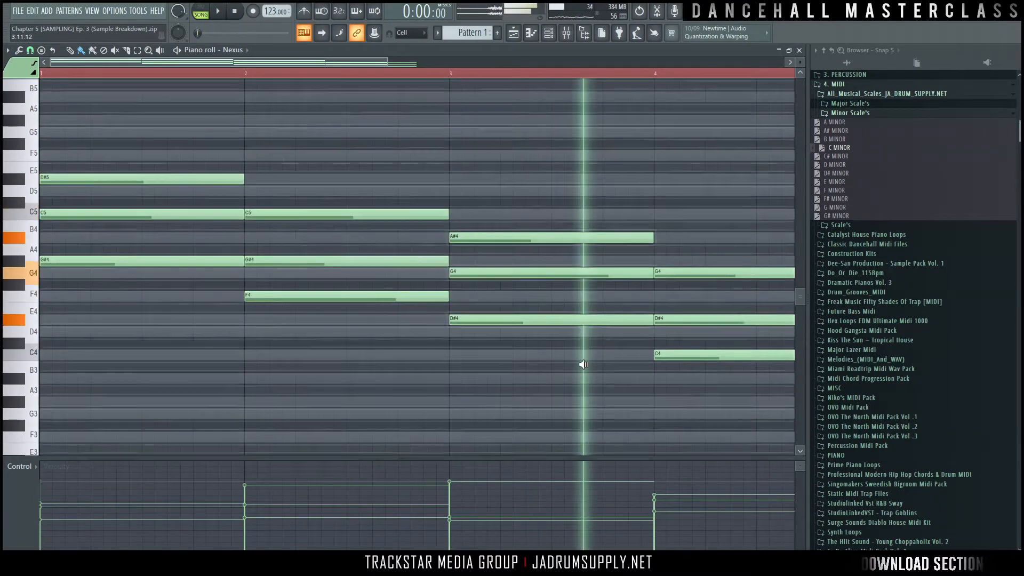
alt+right_click(691, 396)
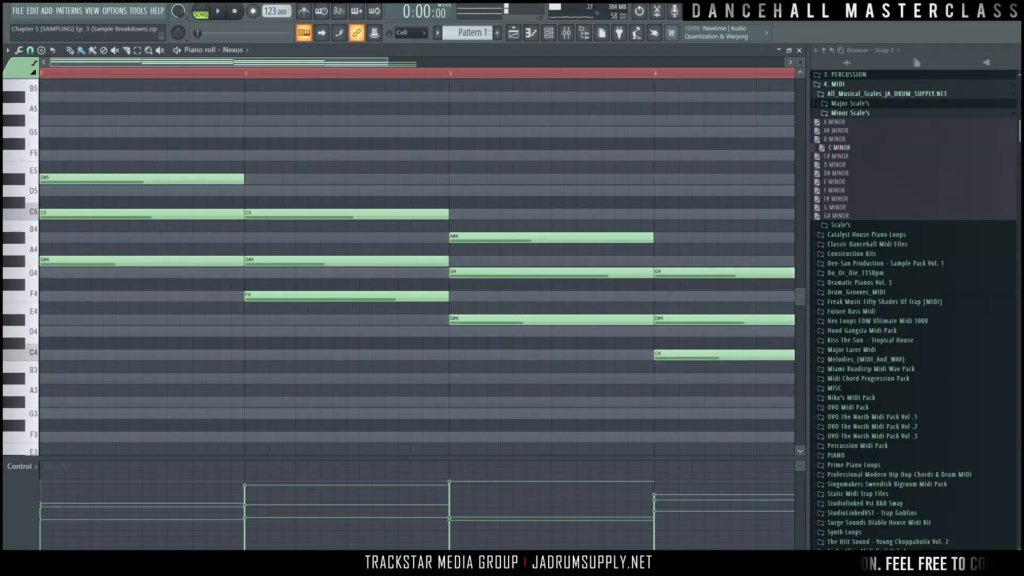
scroll(283, 168, down, 3)
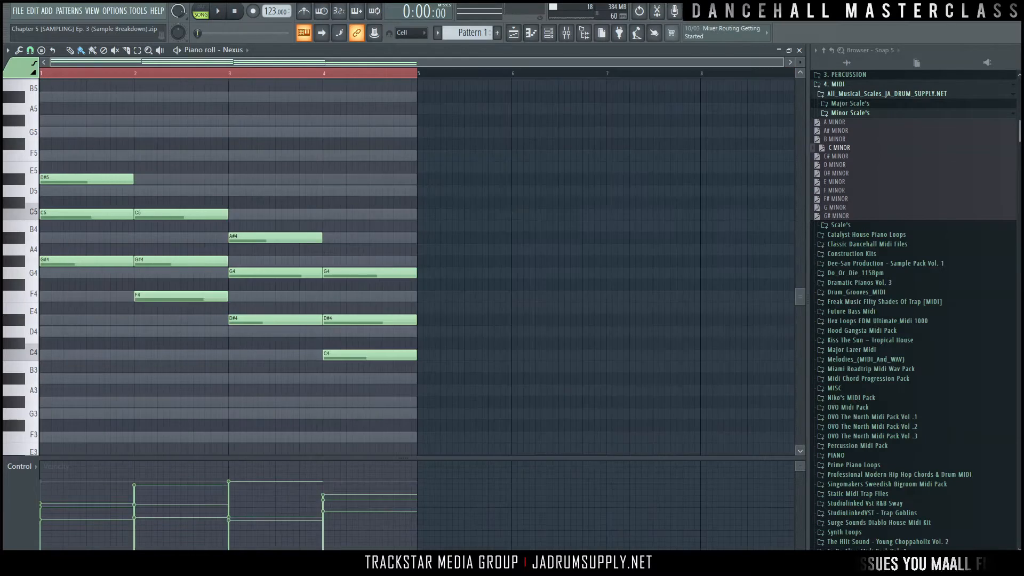
key(space)
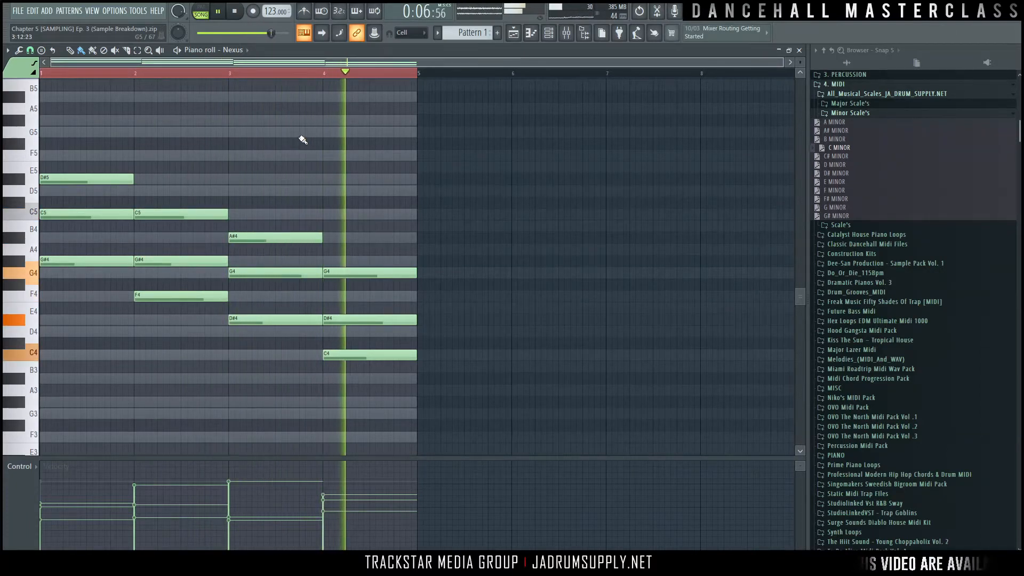
key(space)
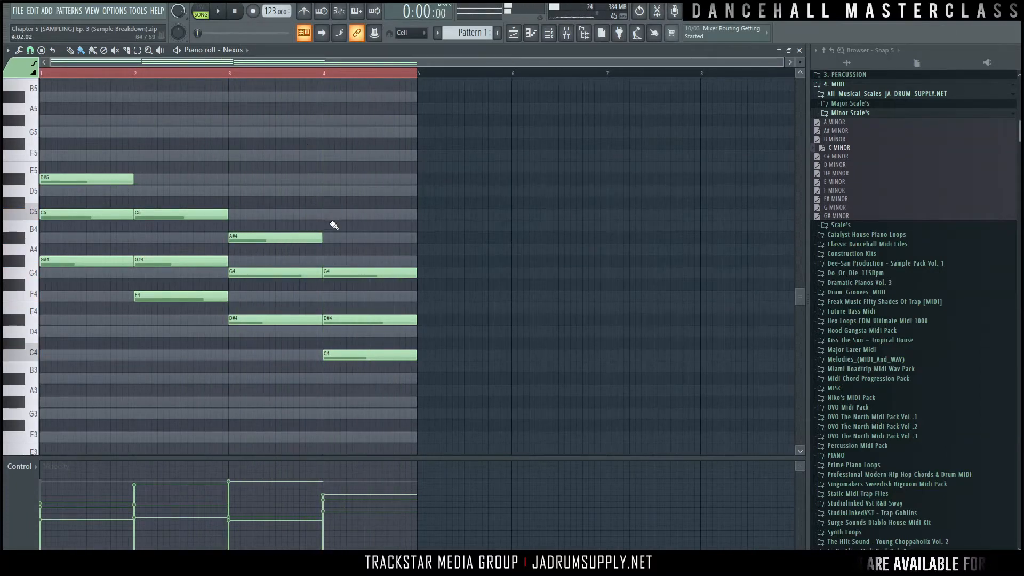
Raise the bar 3 D#4 by an octave to D#5, play the progression and stop it.
click(294, 319)
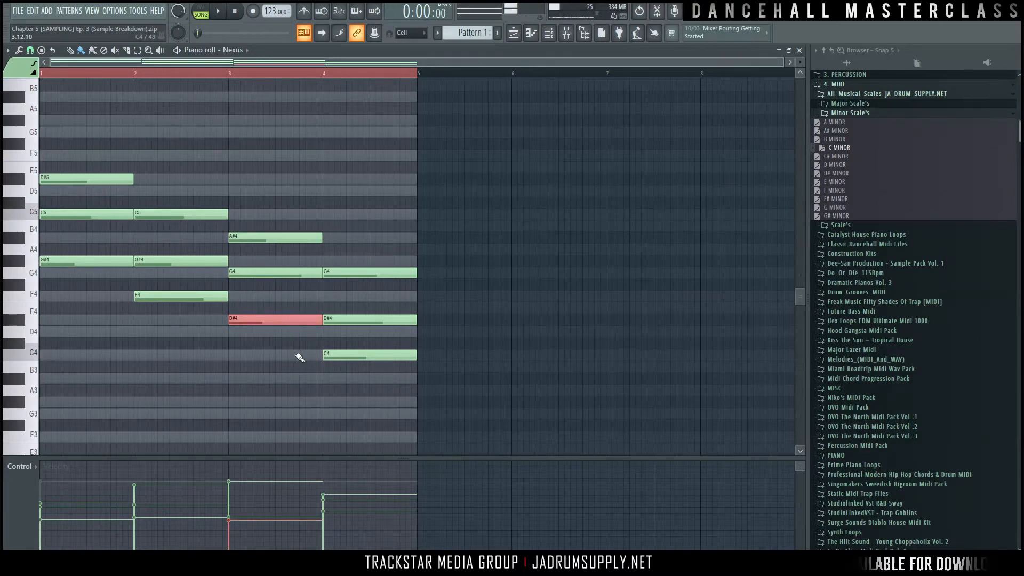
key(ctrl+Up)
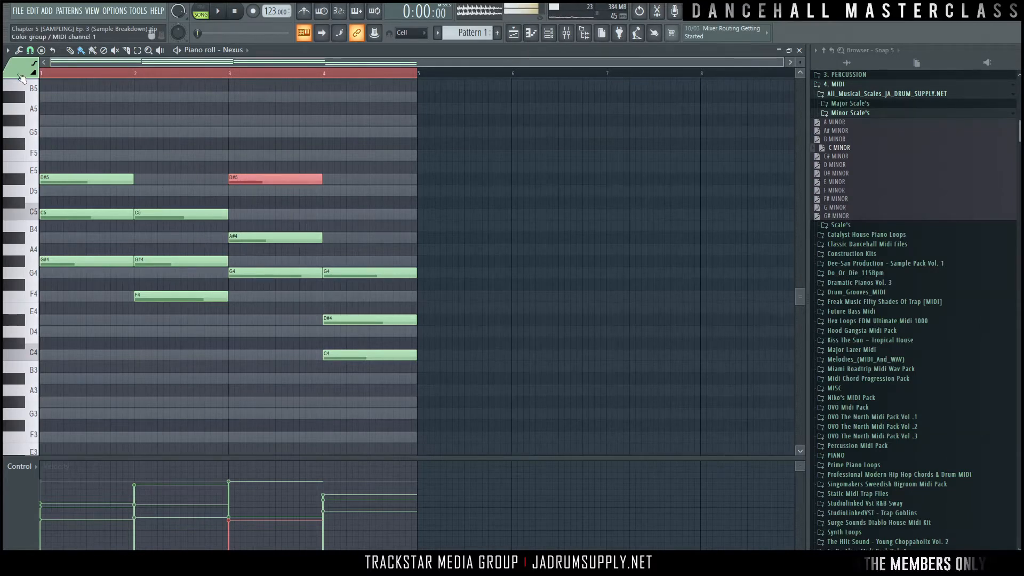
key(space)
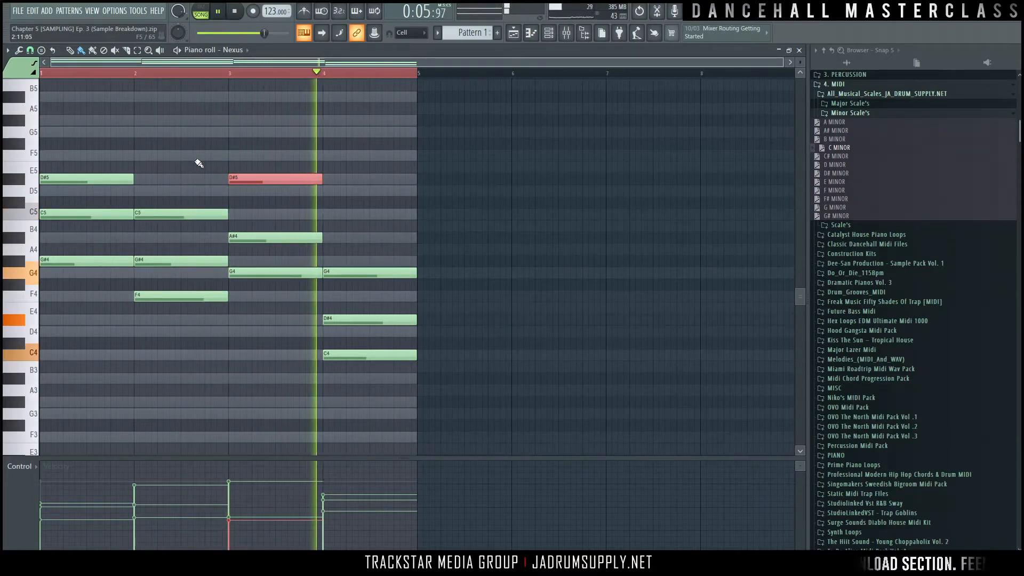
key(space)
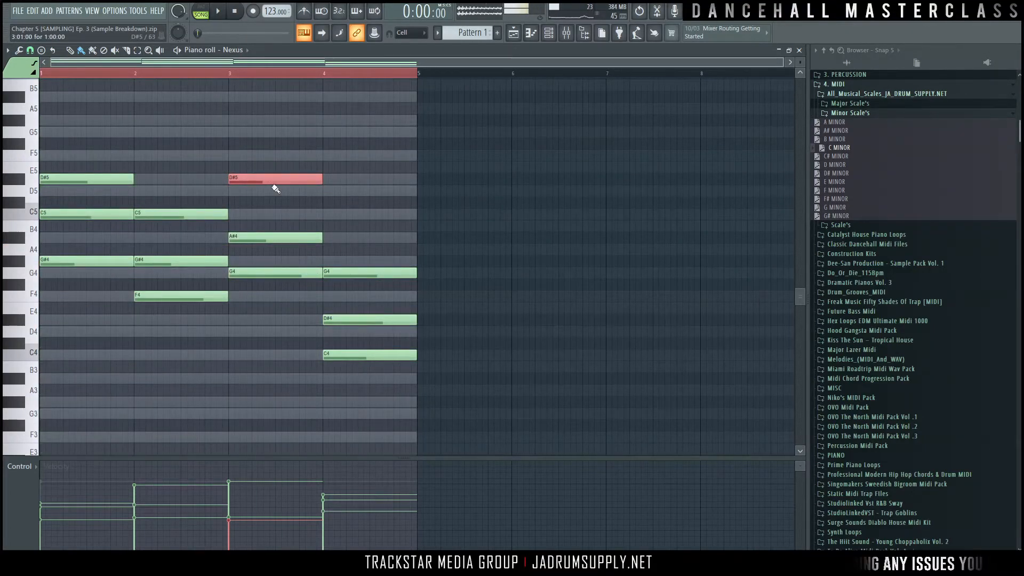
Examine the inverted bar 3 chord up close, selecting its G4 and A#4 and sounding the G#4 and A4 keys.
ctrl+right_click(342, 203)
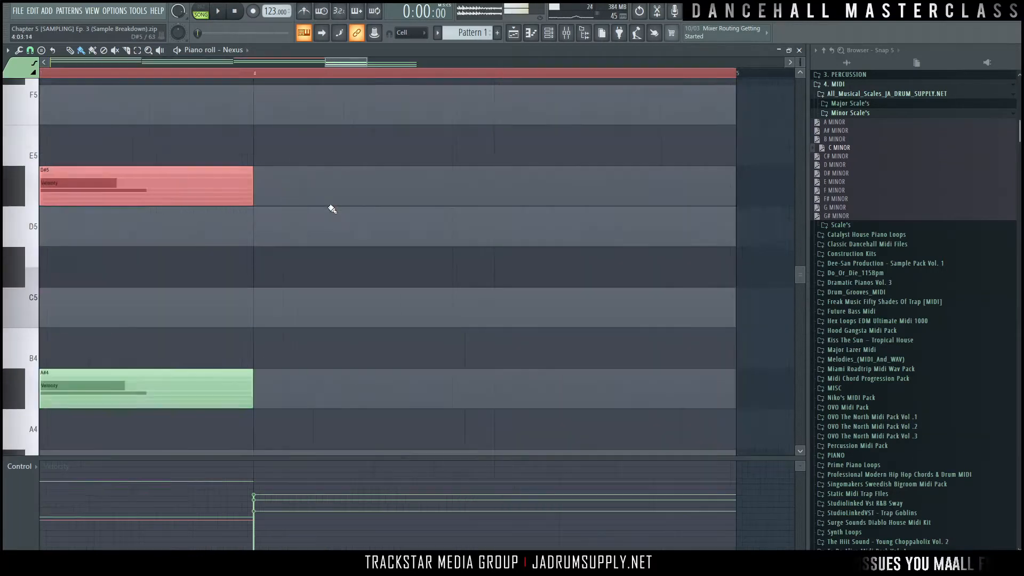
drag(338, 62, 285, 63)
scroll(237, 81, down, 5)
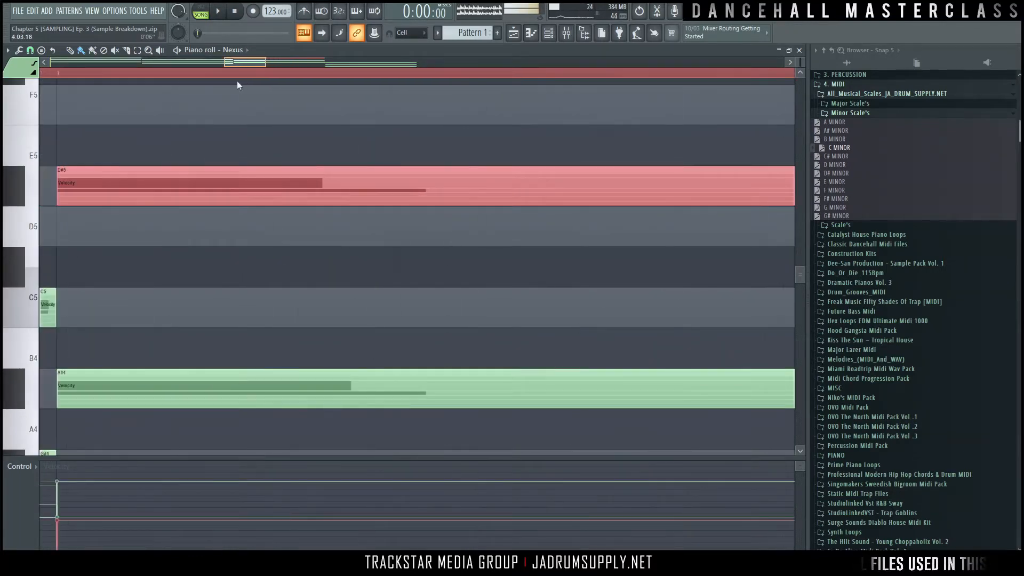
scroll(483, 78, down, 2)
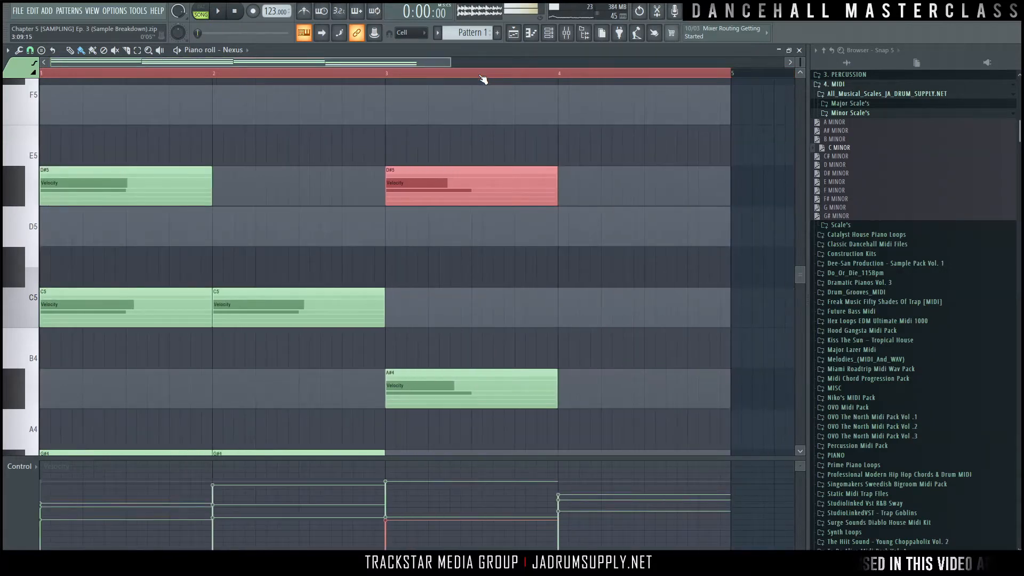
scroll(442, 197, down, 6)
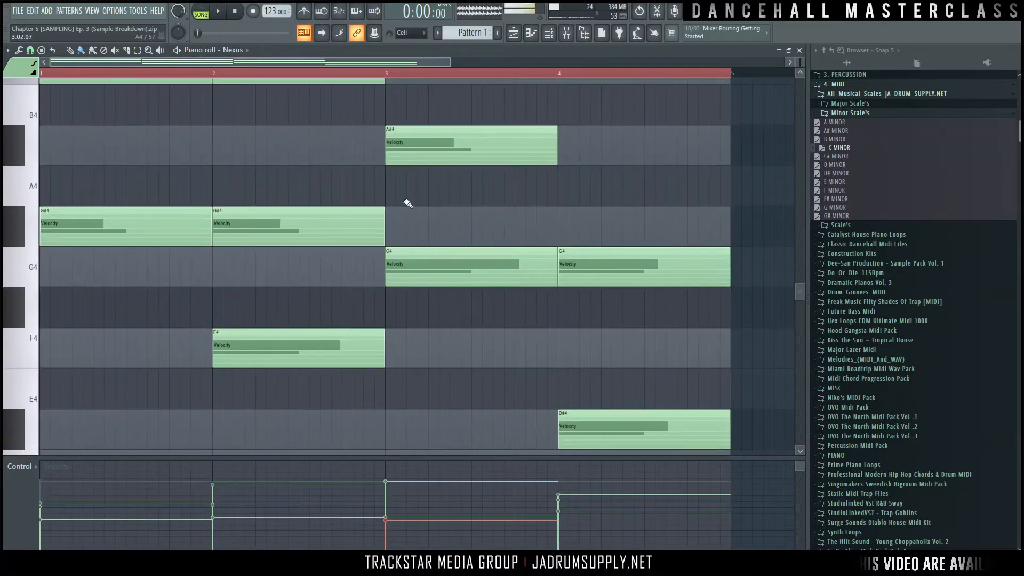
drag(429, 275, 457, 127)
click(9, 228)
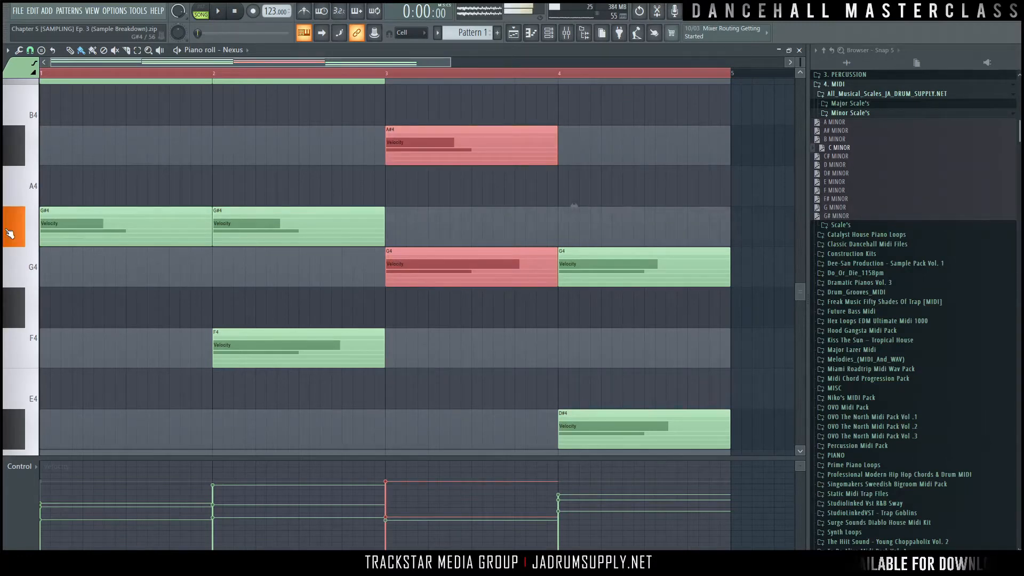
click(29, 187)
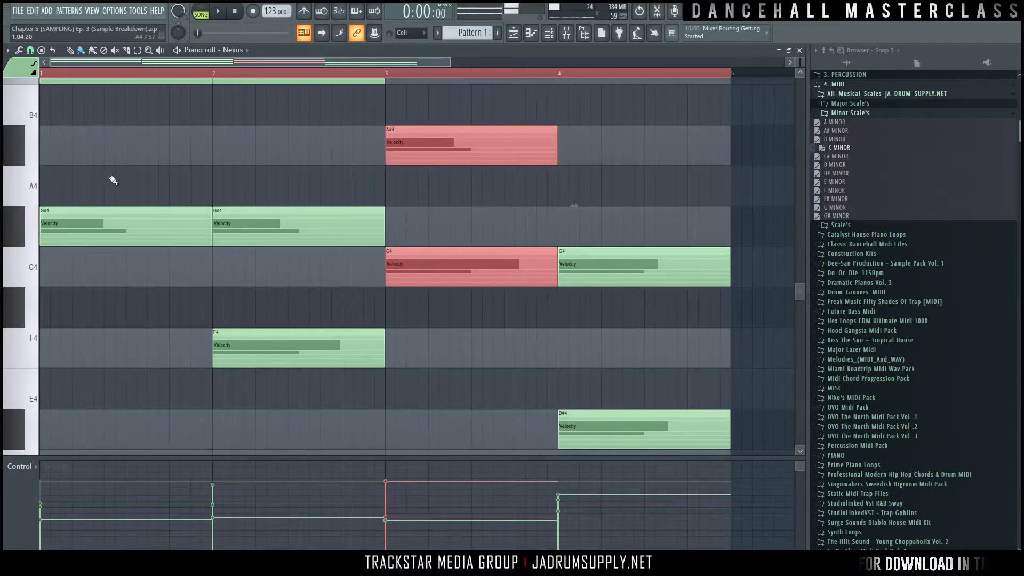
scroll(400, 192, up, 4)
scroll(405, 198, down, 3)
scroll(426, 213, up, 3)
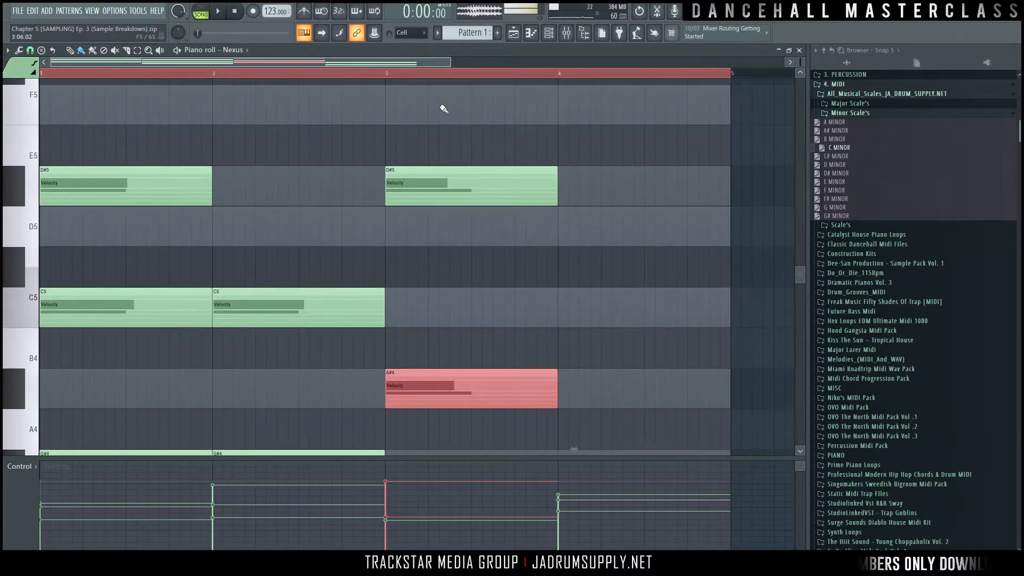
scroll(437, 99, down, 3)
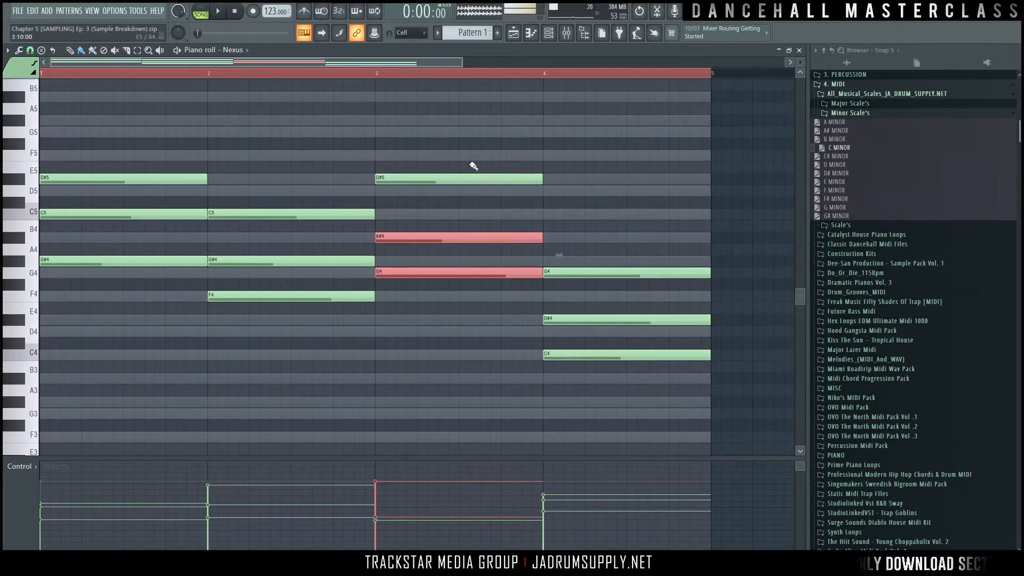
Raise the bar 4 C4 to C5, and shift it together with the bar 3 D#5 down an octave and back up.
click(645, 355)
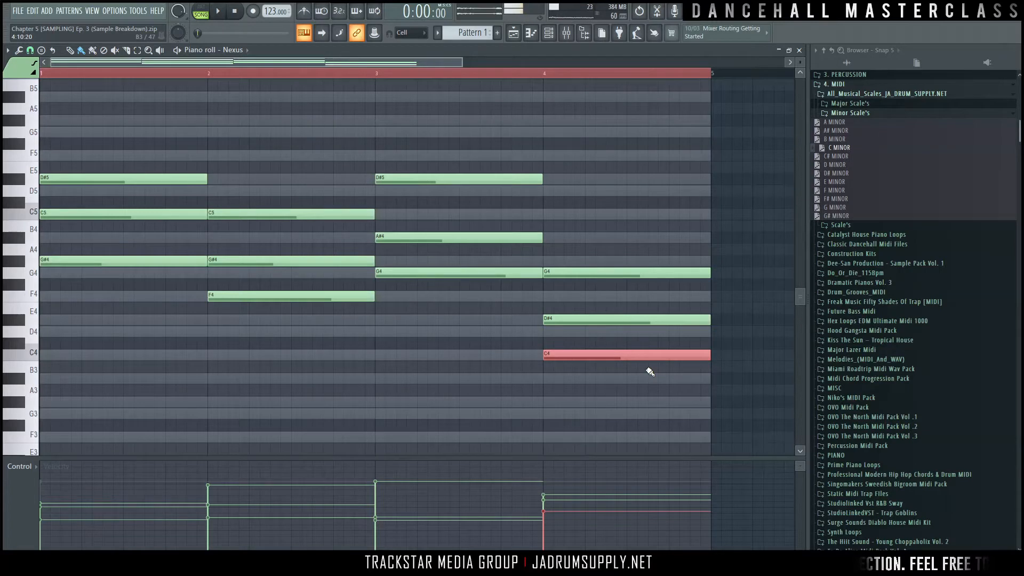
key(ctrl+Up)
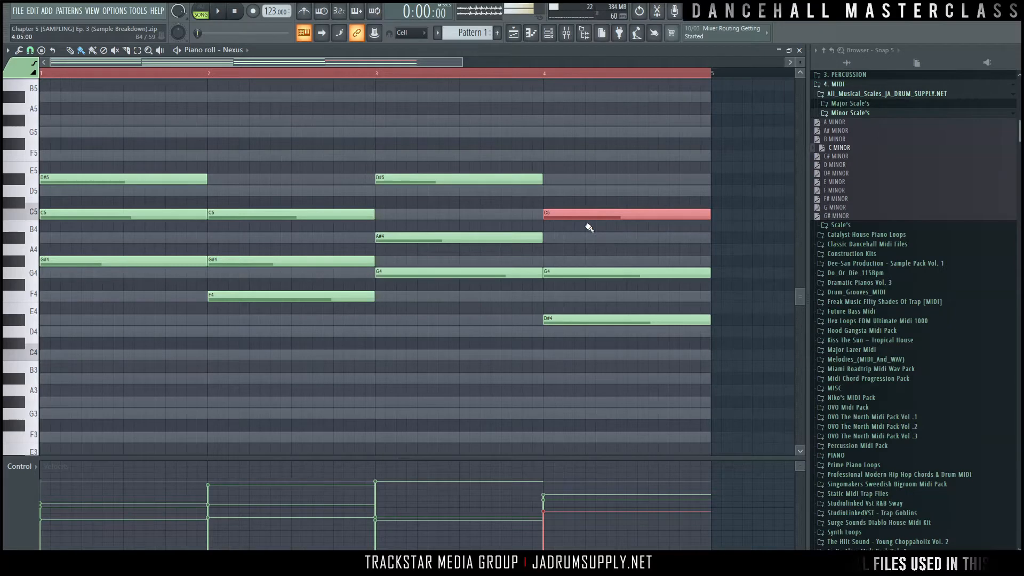
drag(521, 162, 613, 224)
key(ctrl+Down)
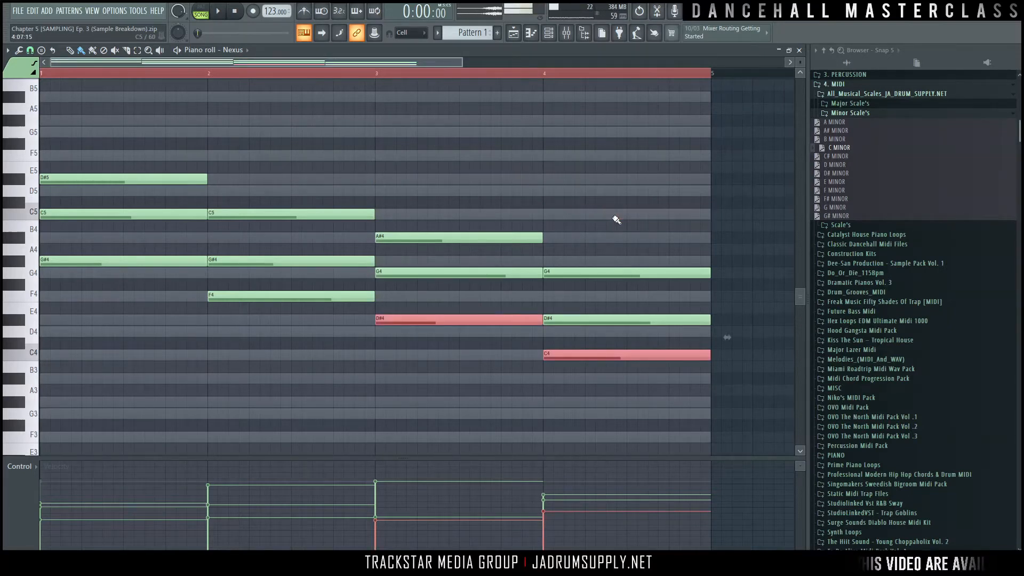
key(ctrl+Up)
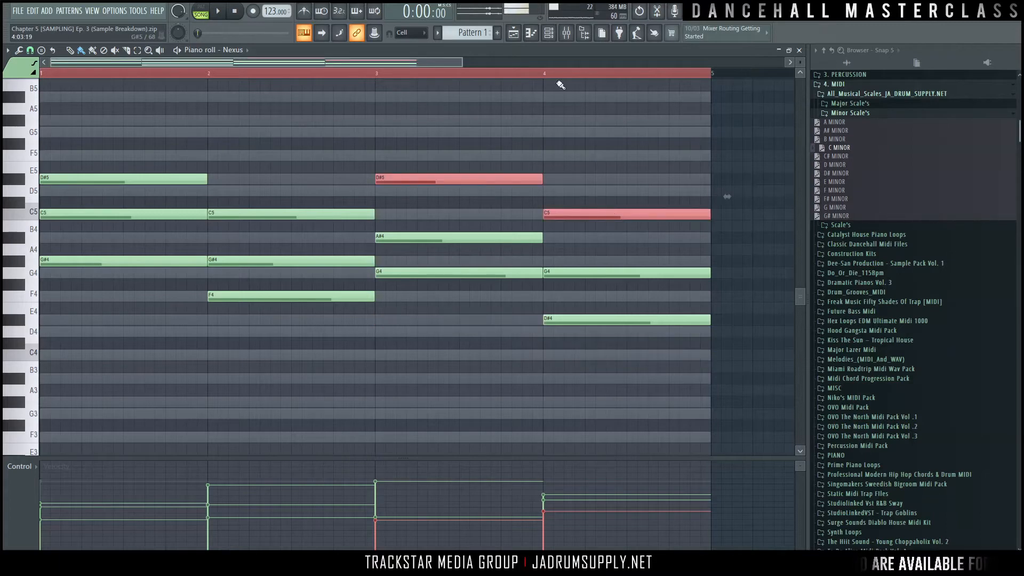
Play the progression with the raised notes, stop it, lower both notes an octave to D#4 and C4 and deselect them.
scroll(425, 73, down, 3)
key(space)
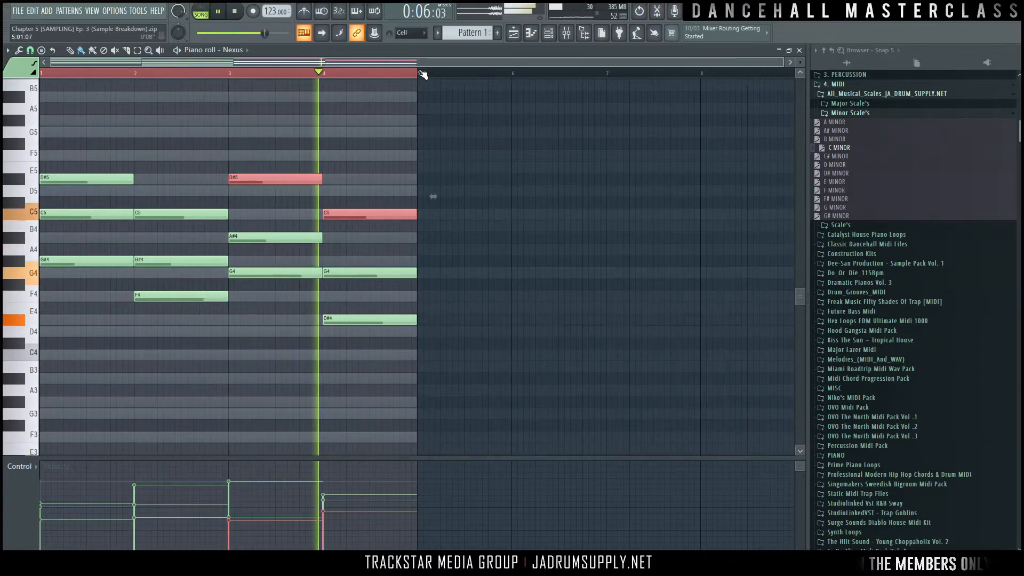
key(space)
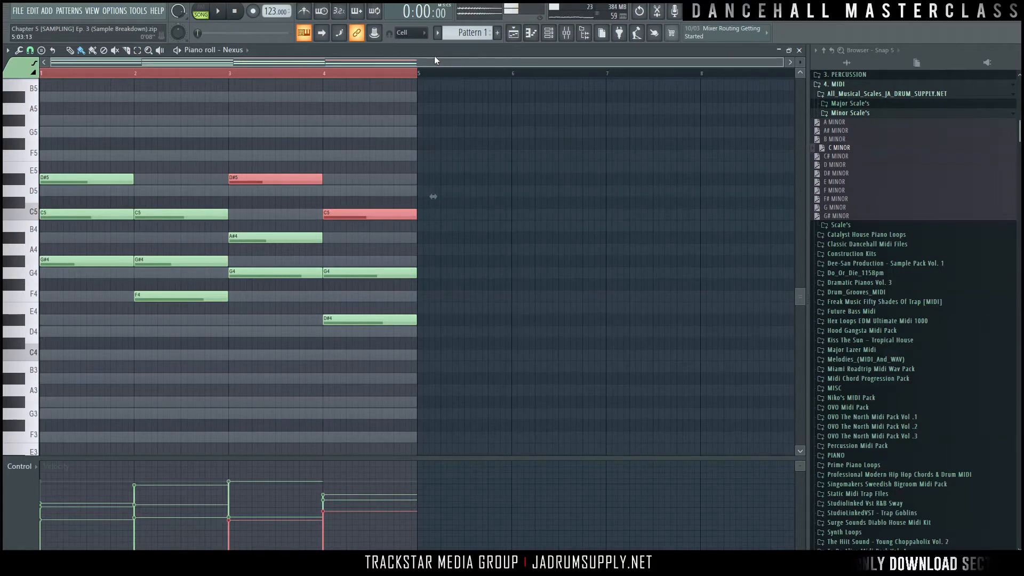
key(ctrl+Down)
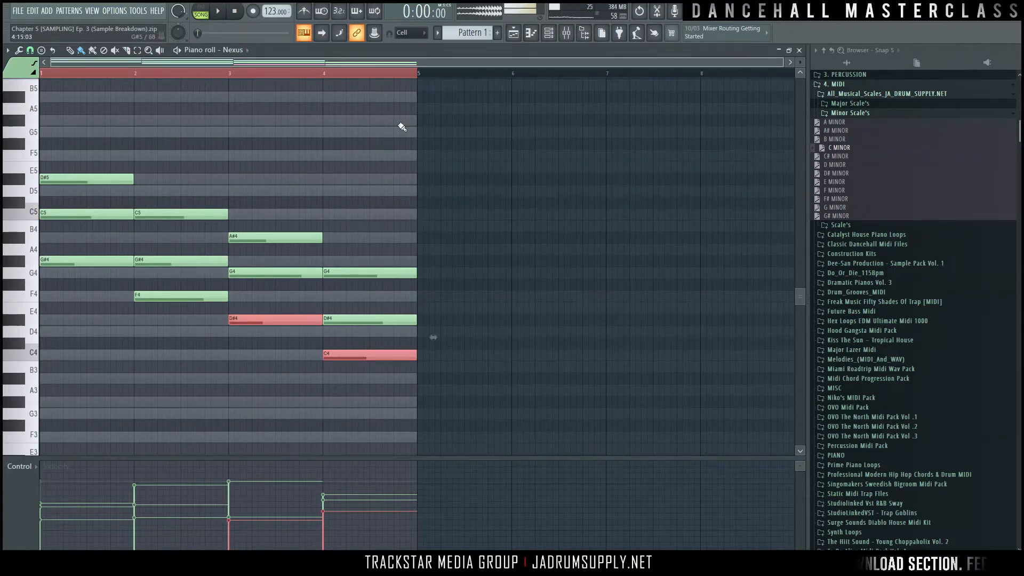
key(ctrl+d)
Even out the bar 3 chord's velocities by raising its D#4 slightly and lowering its G4, and clear the selection.
scroll(395, 104, up, 3)
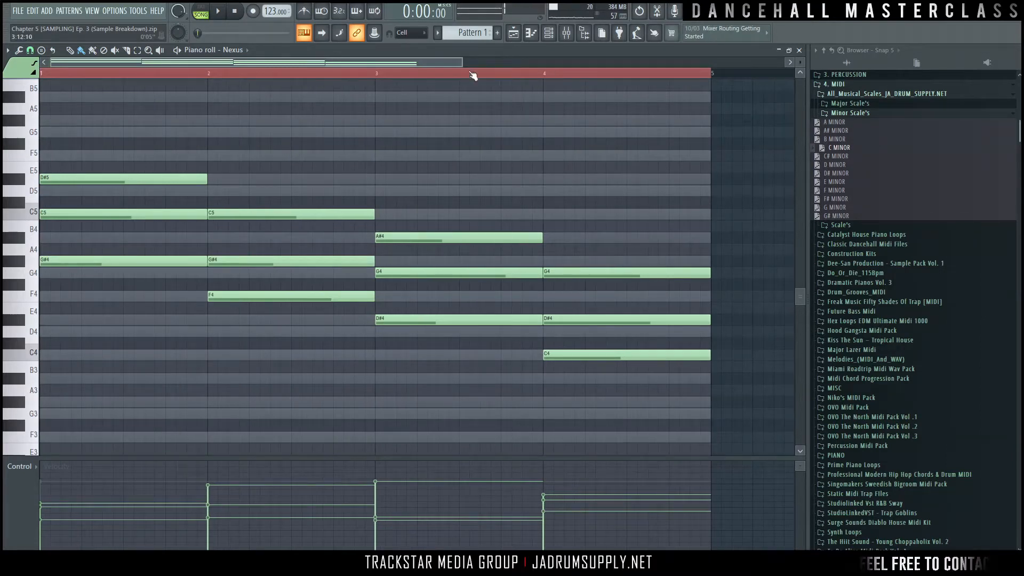
scroll(456, 75, down, 3)
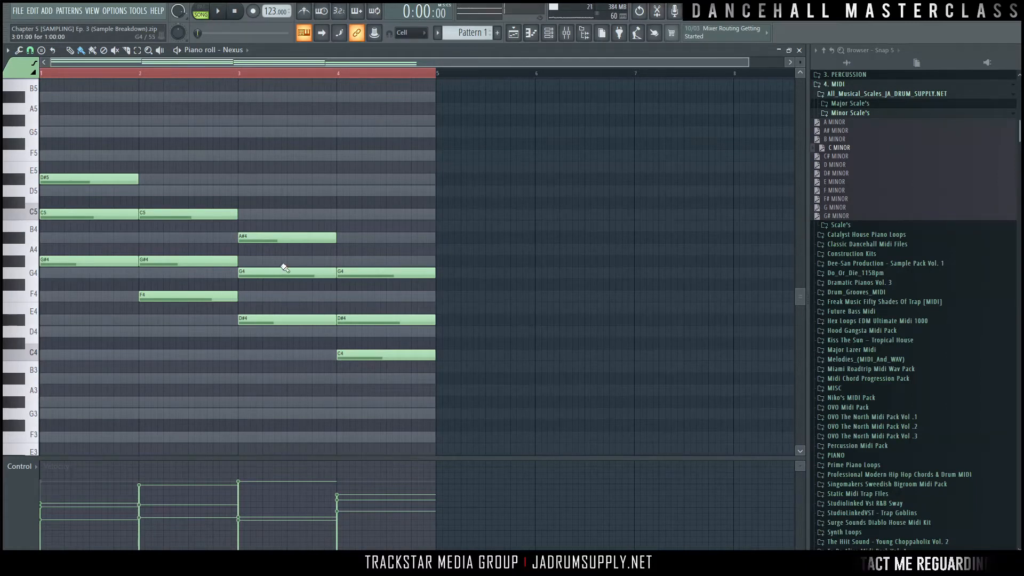
drag(271, 269, 270, 336)
scroll(269, 360, up, 4)
drag(305, 211, 288, 246)
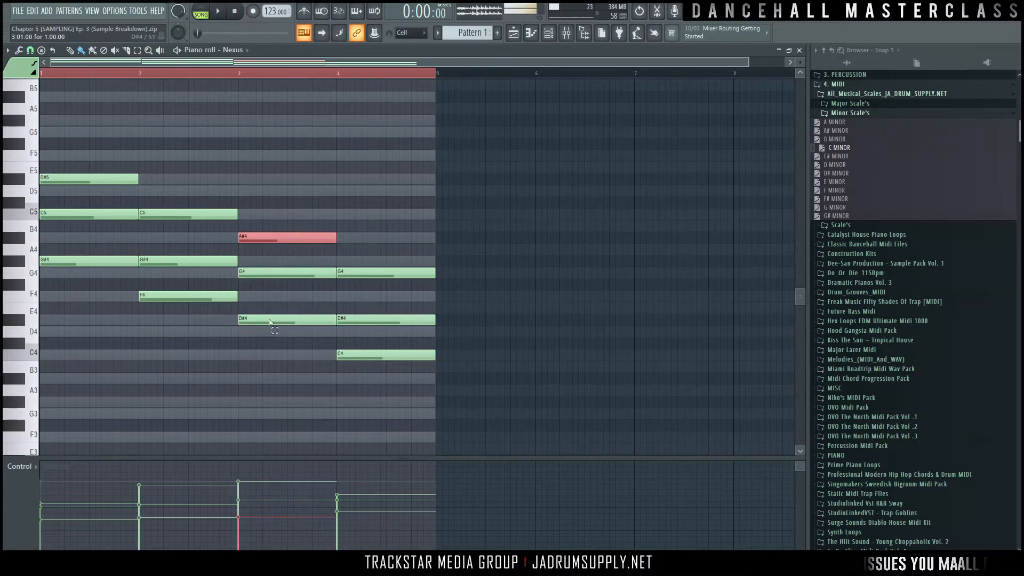
drag(260, 304, 275, 331)
scroll(293, 326, down, 2)
click(288, 240)
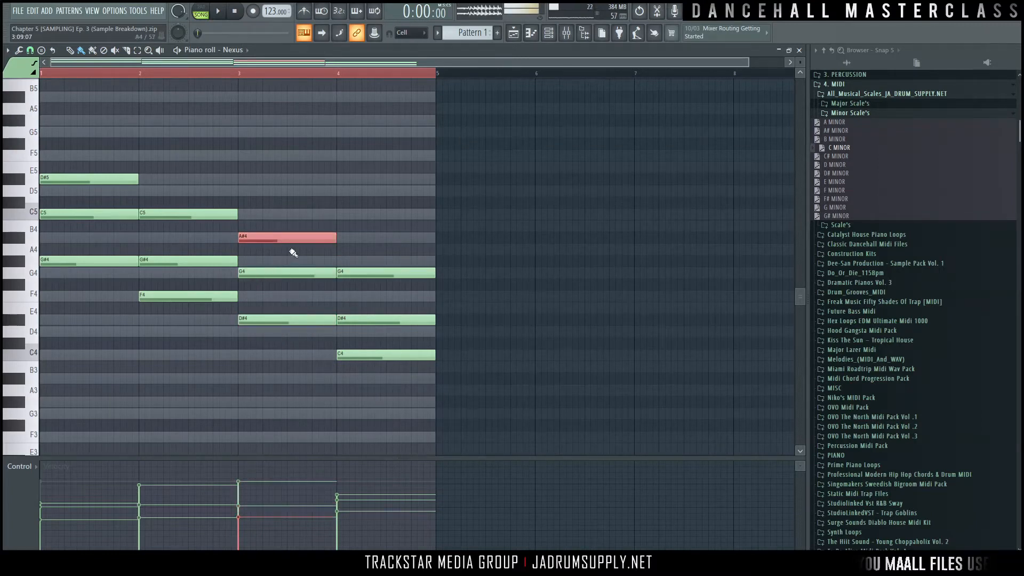
click(288, 273)
scroll(288, 274, down, 3)
ctrl+click(354, 233)
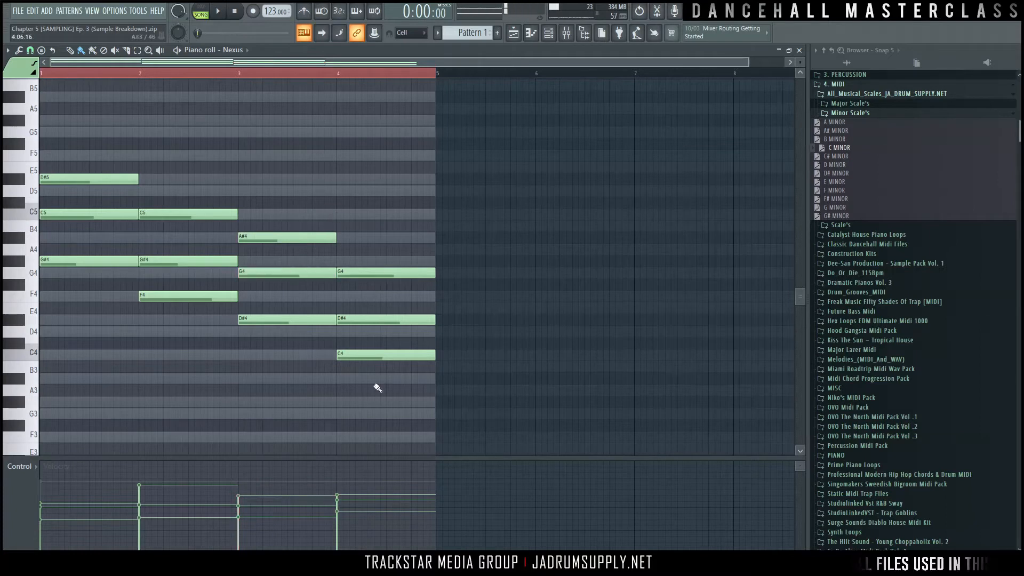
Raise the velocities of the bar 4 chord's G4, D#4 and C4 slightly and clear the selection.
drag(381, 261, 382, 370)
scroll(381, 371, up, 1)
ctrl+click(378, 200)
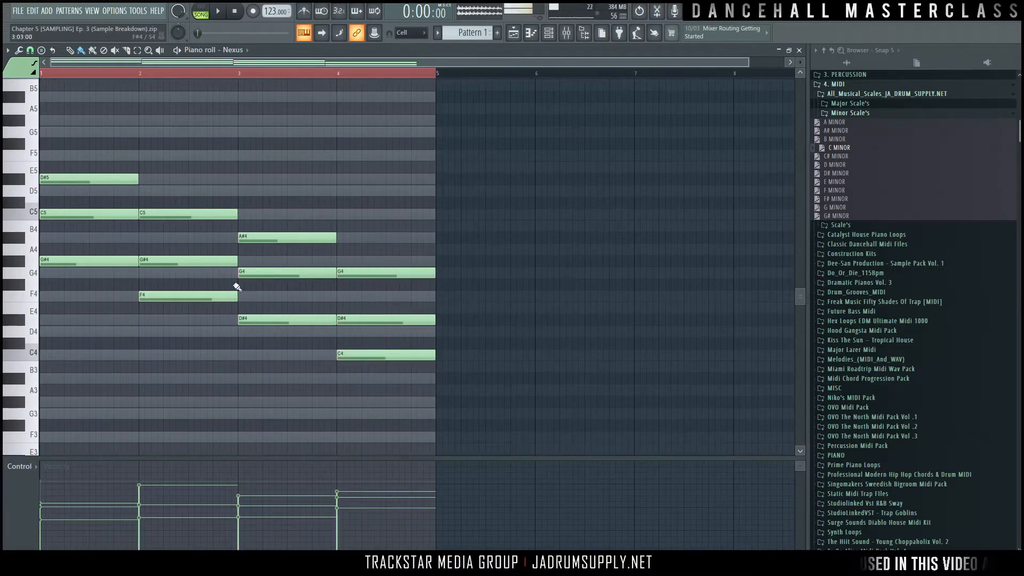
Copy the root notes of the four chords, G#4, F4, D#4 and C4, and place the copies one octave lower, aligned with the bar starts.
scroll(288, 238, down, 1)
scroll(331, 261, up, 4)
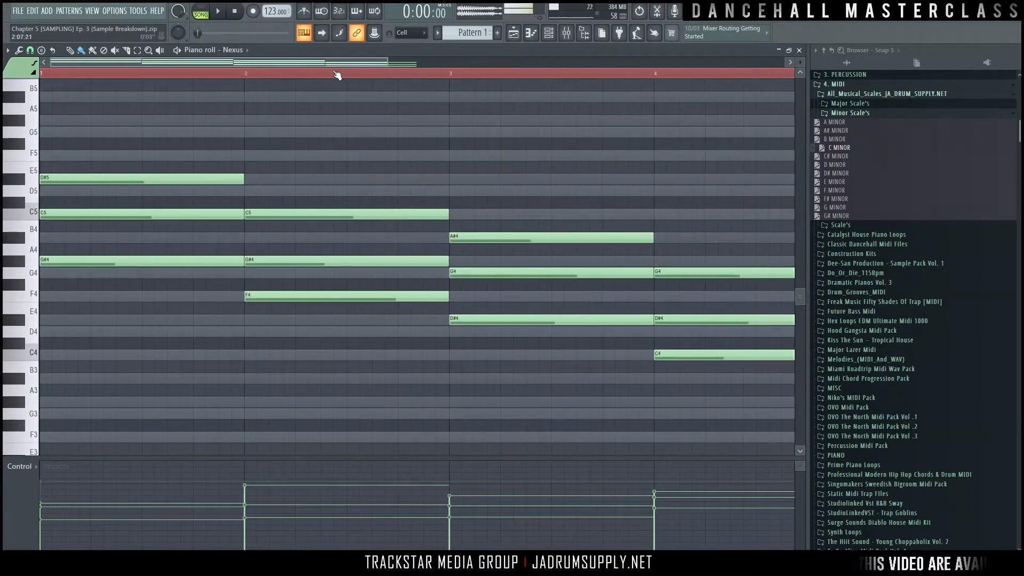
scroll(335, 74, down, 4)
drag(56, 244, 64, 347)
ctrl+click(187, 296)
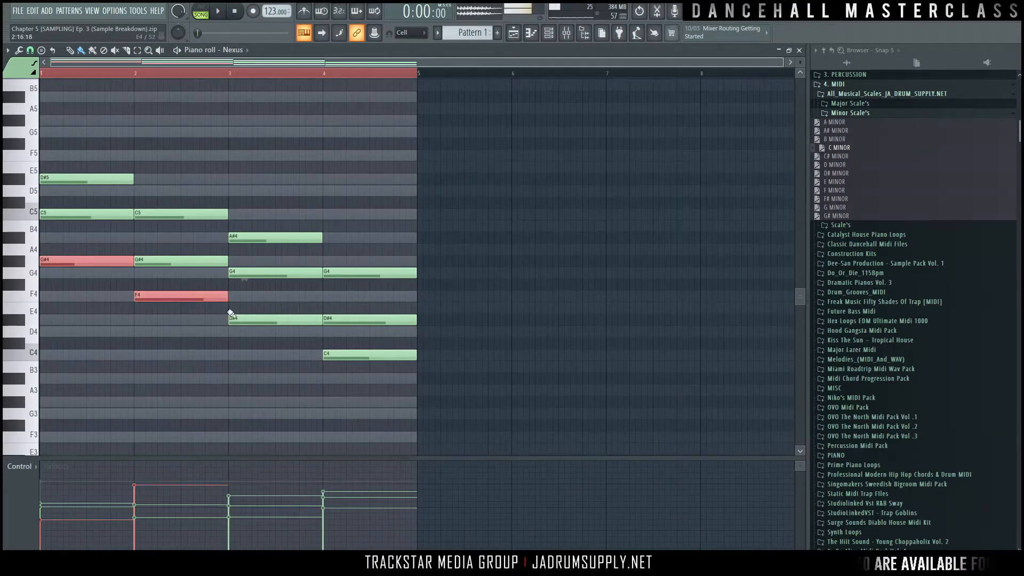
ctrl+click(256, 320)
ctrl+click(353, 355)
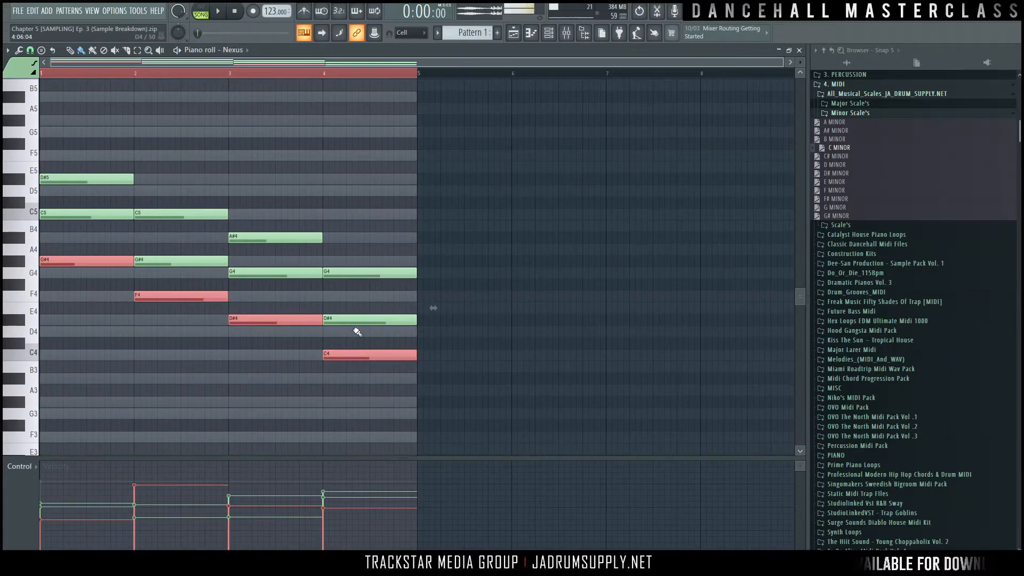
key(ctrl+c)
key(ctrl+v)
key(shift+Right)
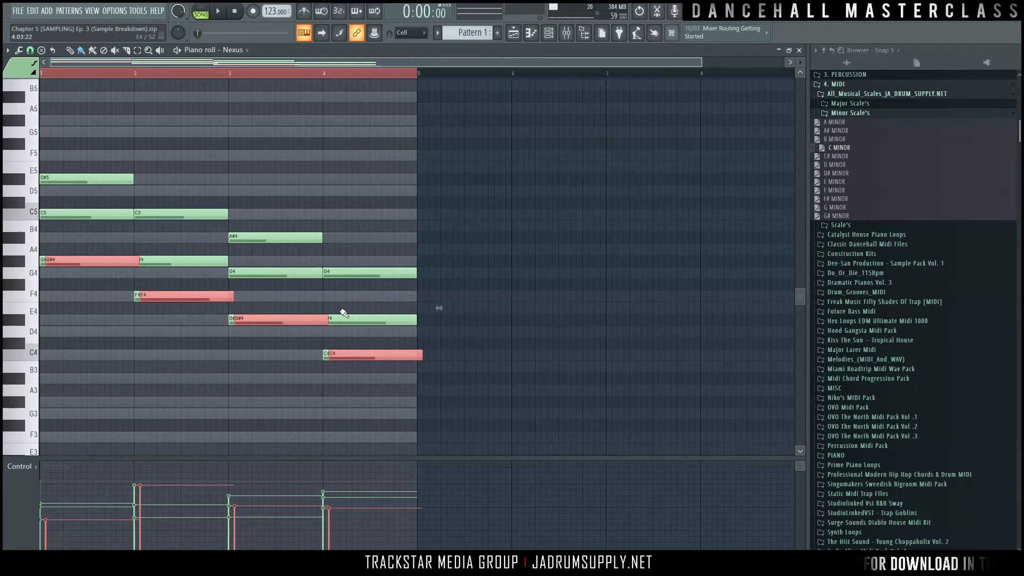
key(ctrl+Down)
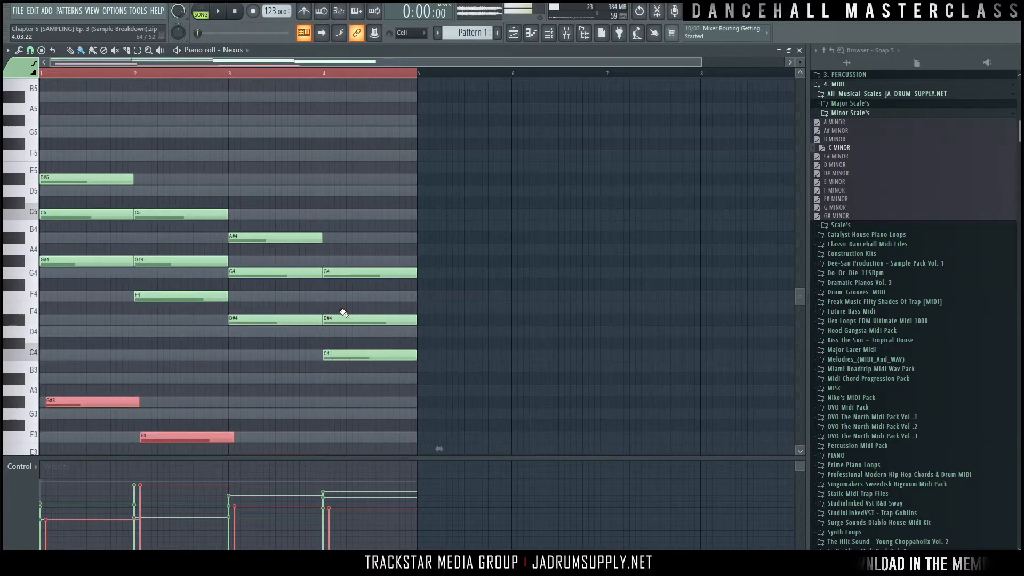
key(shift+Left)
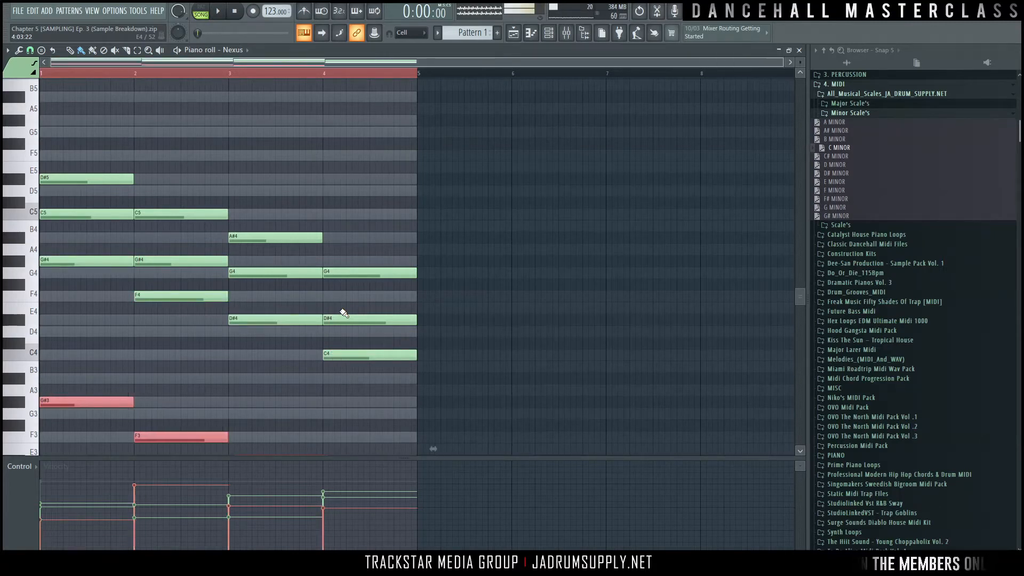
Play the progression with the bass notes, lower the velocities of bar 2's F3 and F4, clear the selection and stop playback.
ctrl+right_click(341, 311)
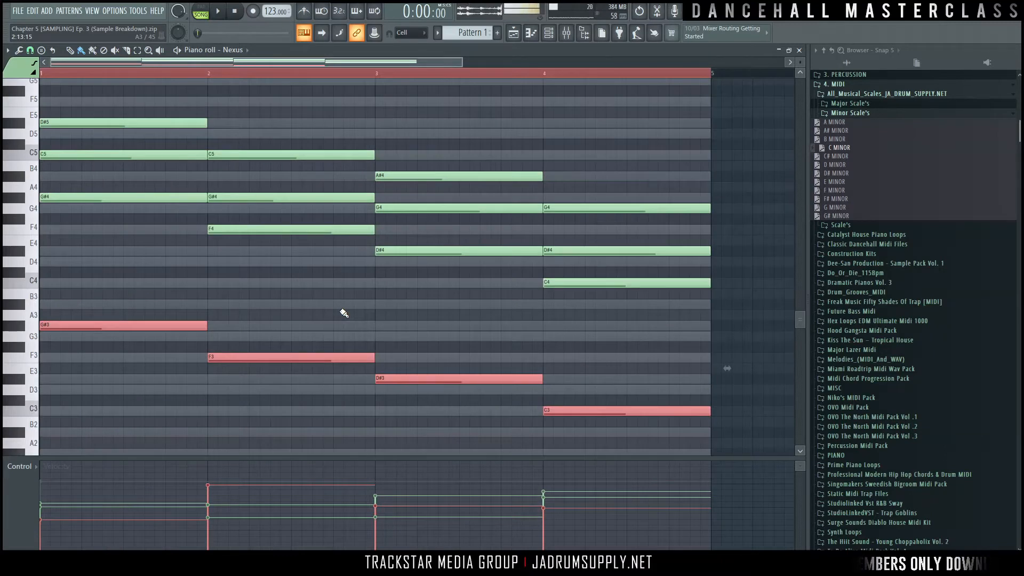
scroll(279, 75, down, 4)
key(space)
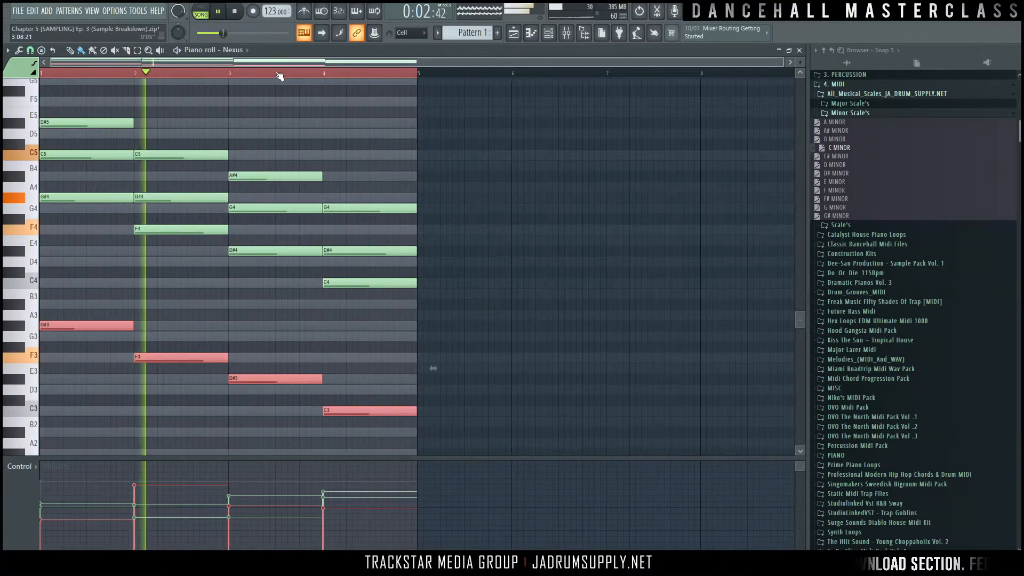
click(174, 356)
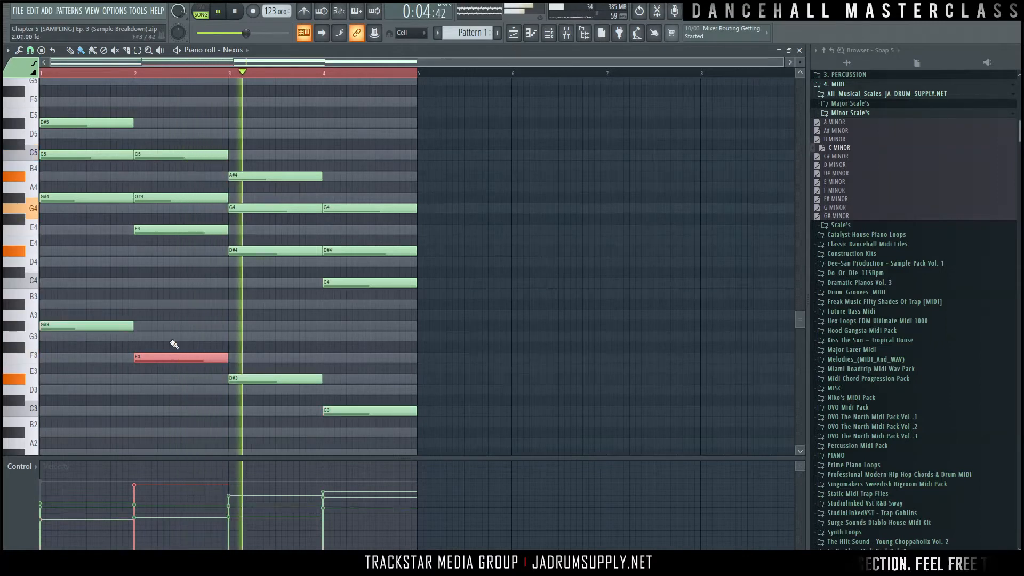
shift+click(182, 229)
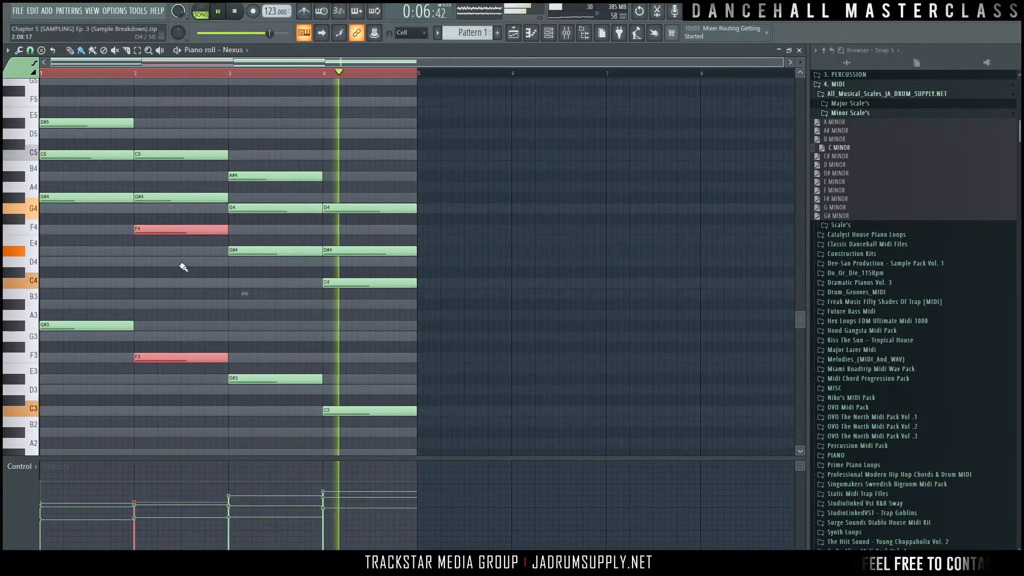
click(431, 344)
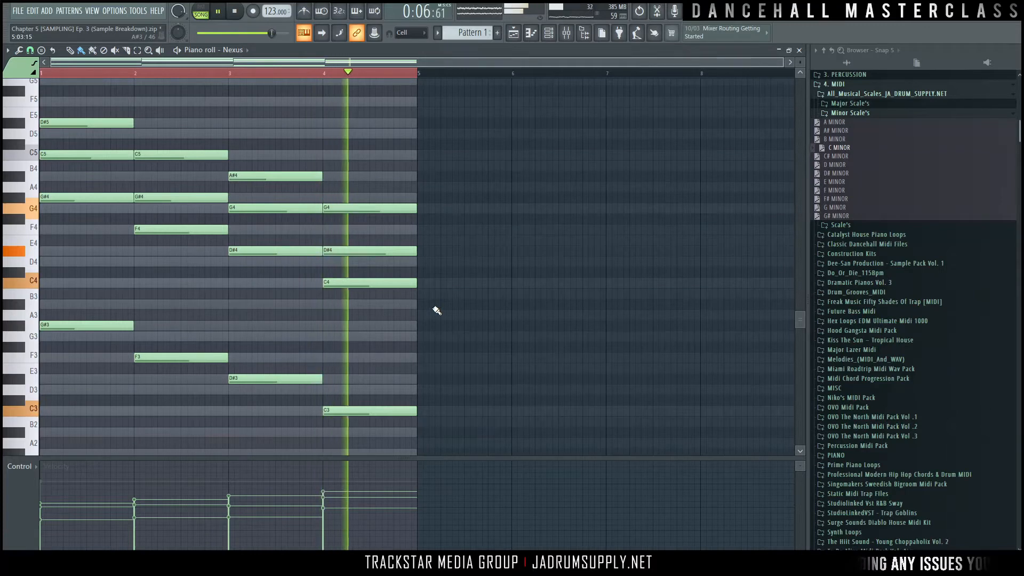
key(space)
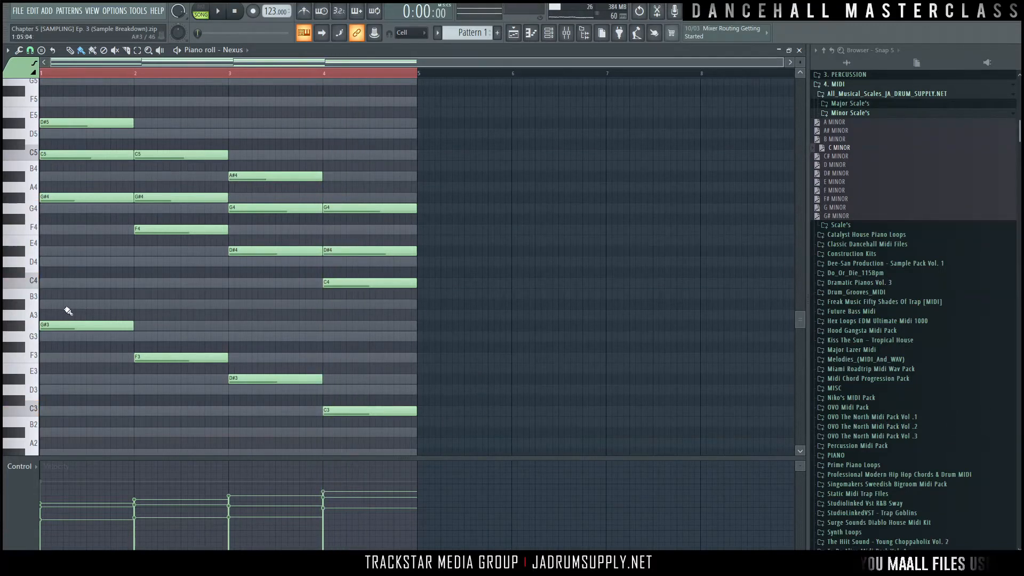
Select the four bass notes and lower them another octave to G#2, F2, D#2 and C2.
scroll(69, 75, up, 3)
drag(111, 64, 75, 72)
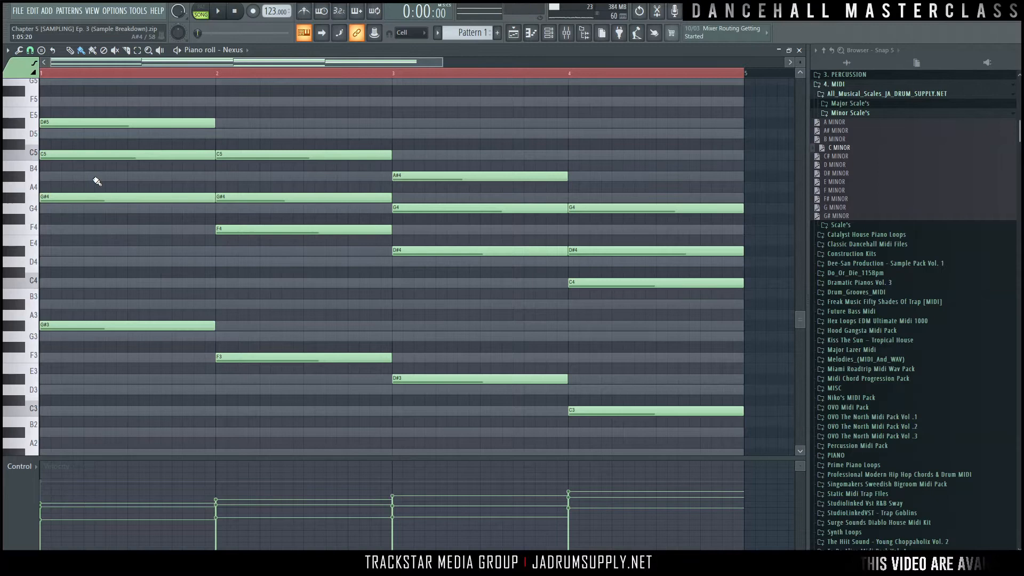
ctrl+click(105, 197)
ctrl+click(287, 228)
ctrl+click(513, 251)
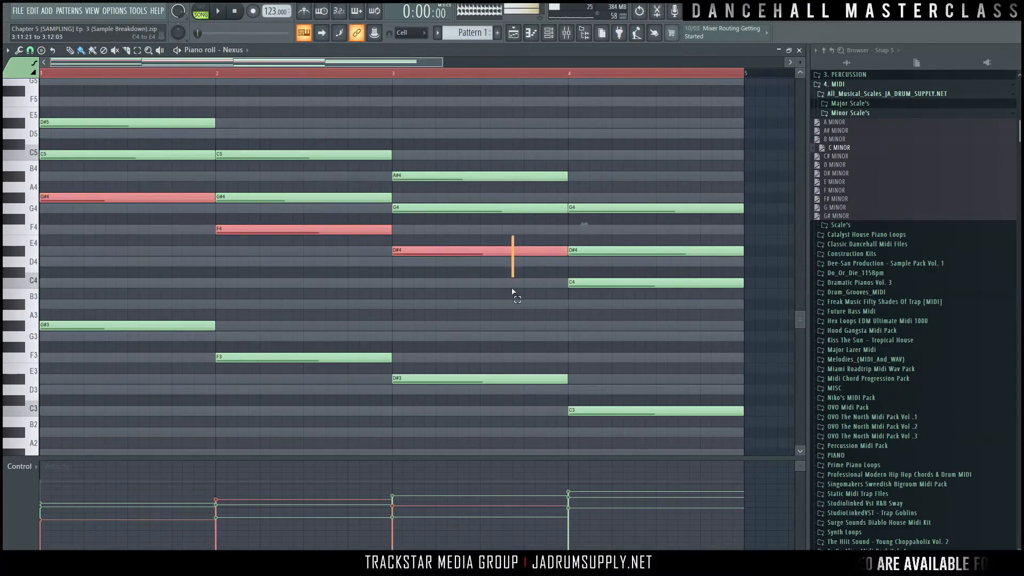
ctrl+click(617, 282)
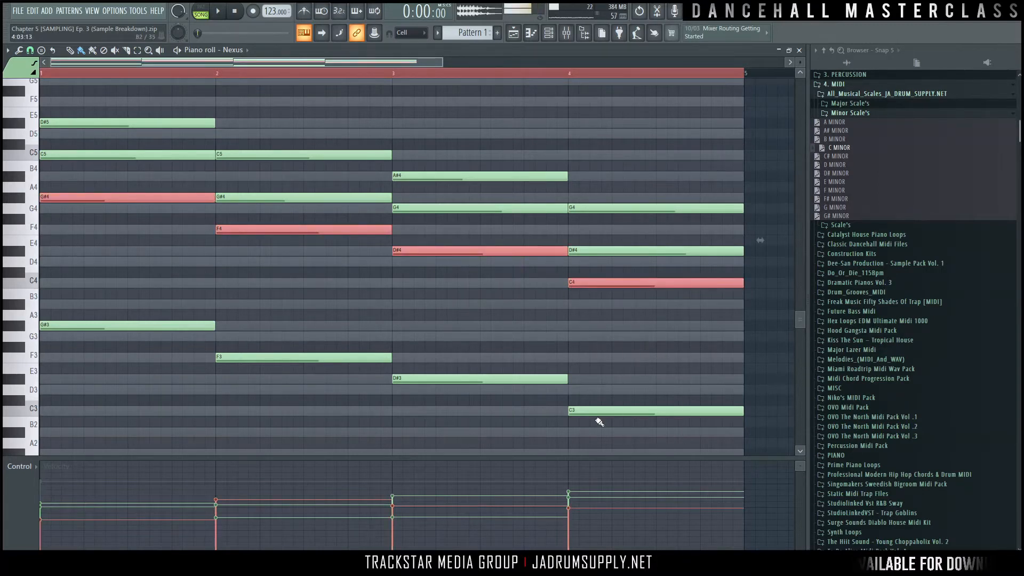
drag(600, 427, 41, 288)
key(ctrl+Down)
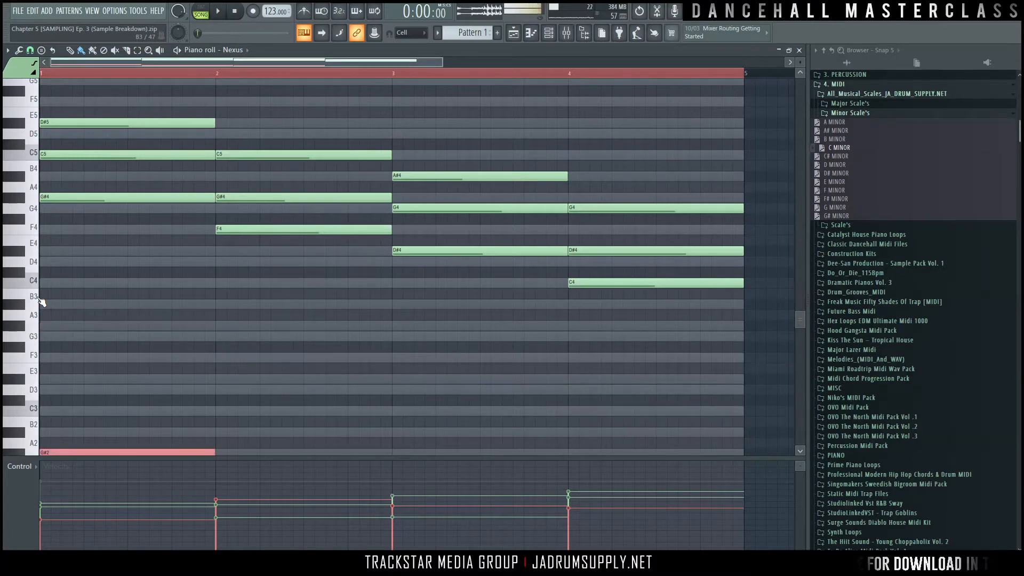
Play the progression with the octave-2 bass notes, stop it and delete those four notes.
scroll(77, 306, down, 1)
scroll(78, 306, down, 3)
key(space)
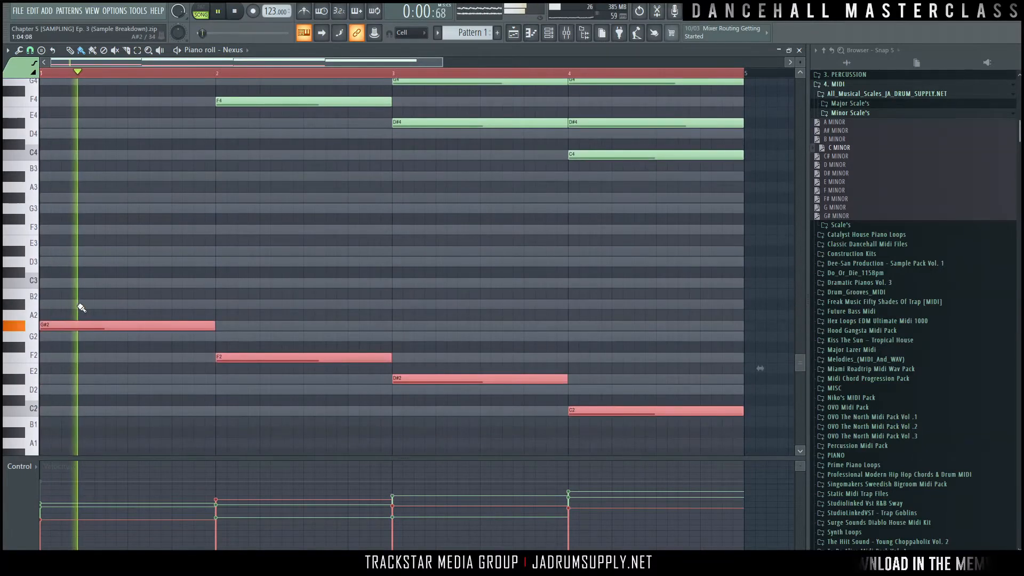
ctrl+right_click(80, 305)
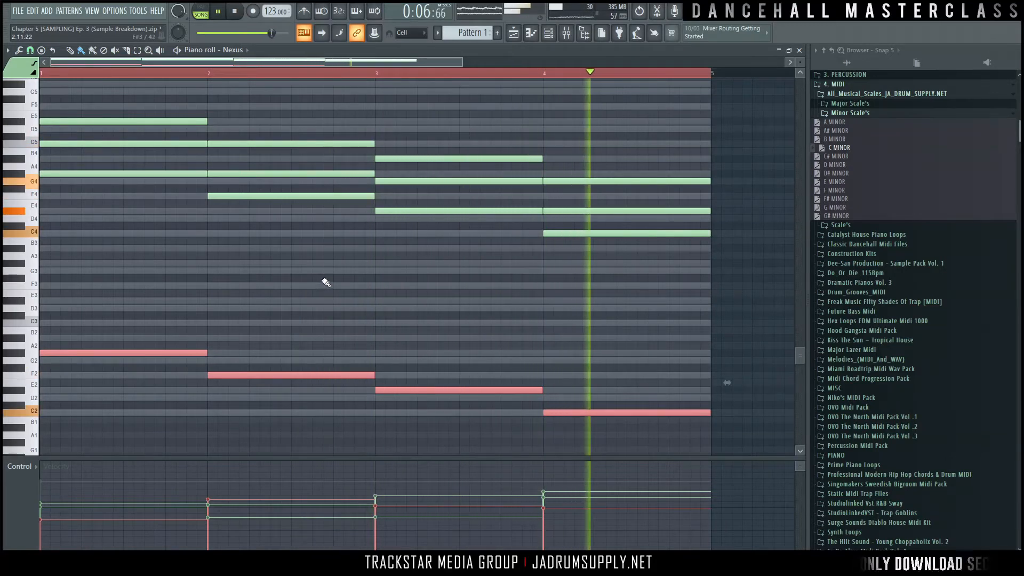
key(space)
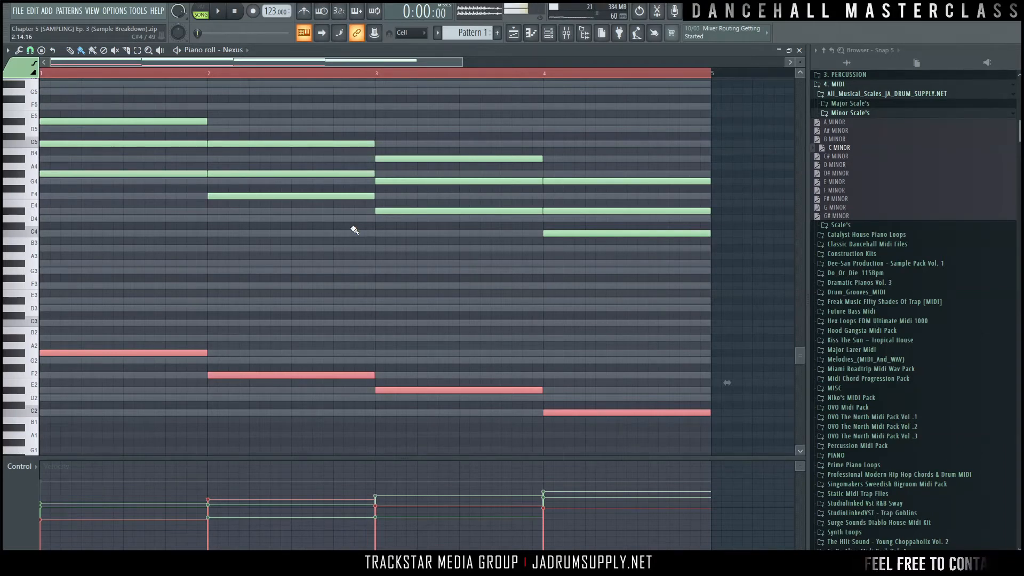
key(Delete)
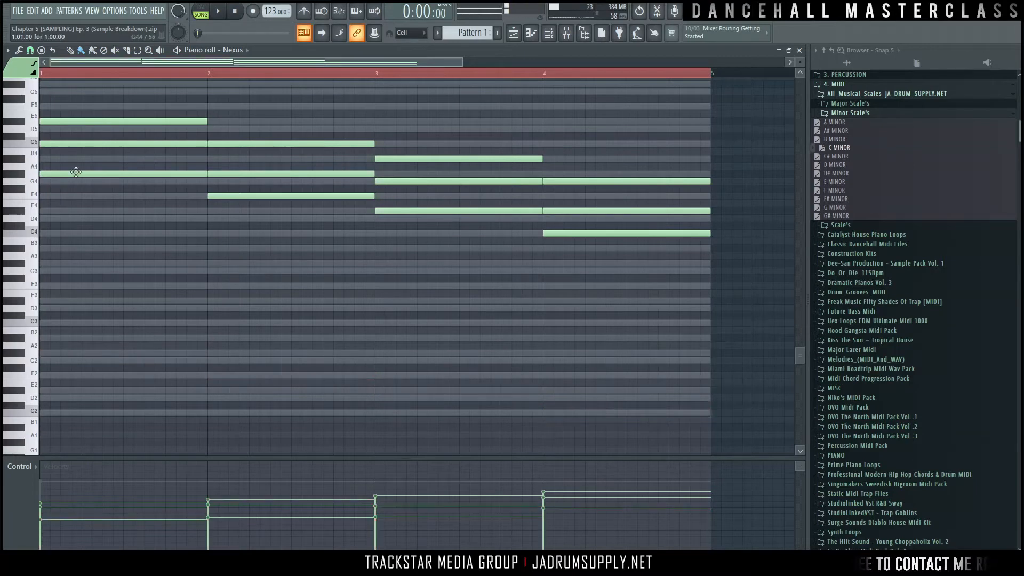
Select the chord roots G#4, F4, D#4 and C4 and raise their velocities slightly.
ctrl+shift+click(88, 175)
drag(241, 173, 250, 210)
ctrl+click(297, 174)
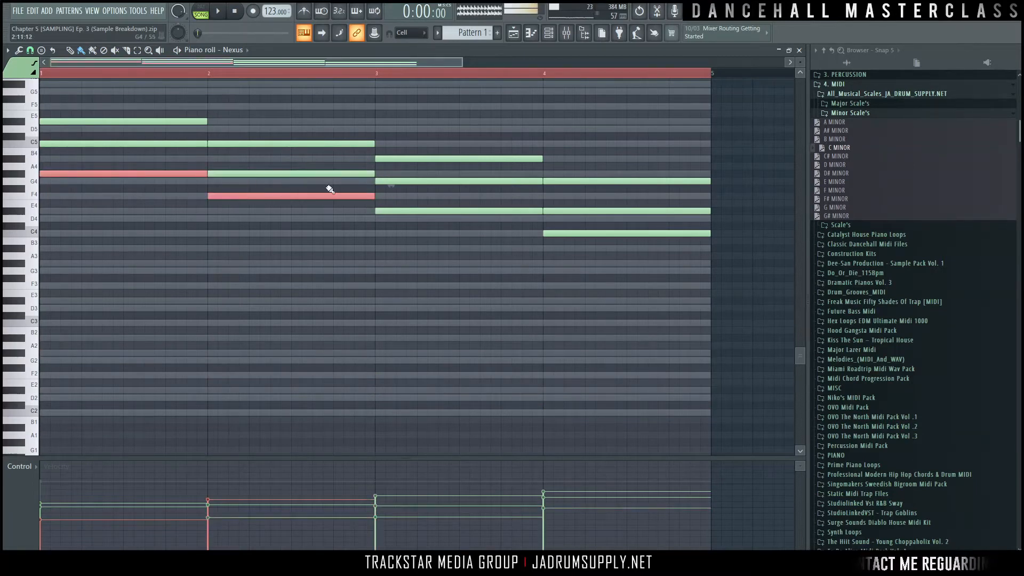
ctrl+click(578, 233)
ctrl+click(487, 211)
scroll(385, 210, up, 2)
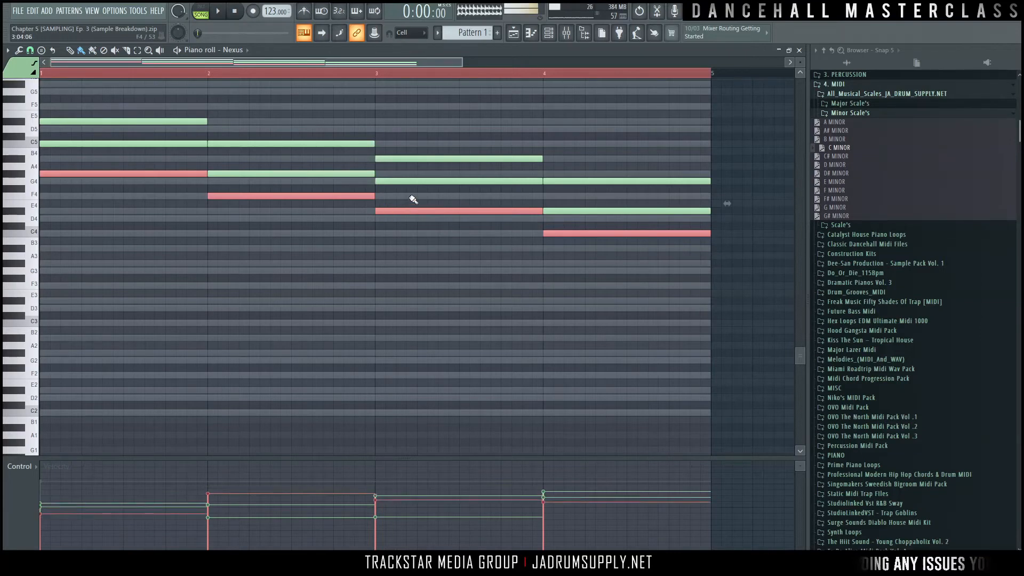
Undo the last velocity increase on the four chord roots.
key(ctrl+z)
key(ctrl+z)
key(ctrl+z)
key(ctrl+z)
key(ctrl+z)
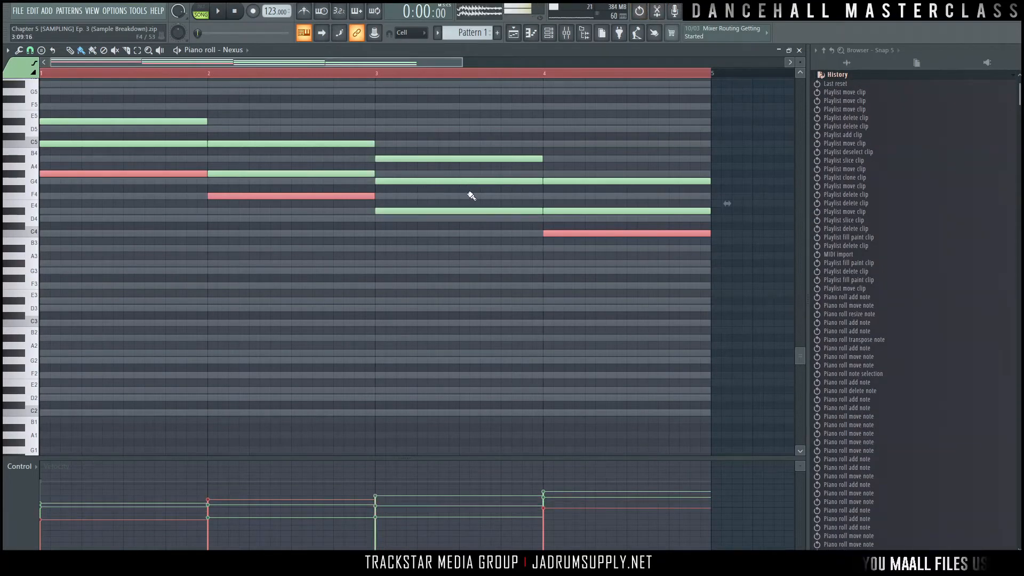
Duplicate the four chord roots an octave lower as bass notes G#3, F3, D#3 and C3, and clear the selection.
scroll(623, 187, up, 3)
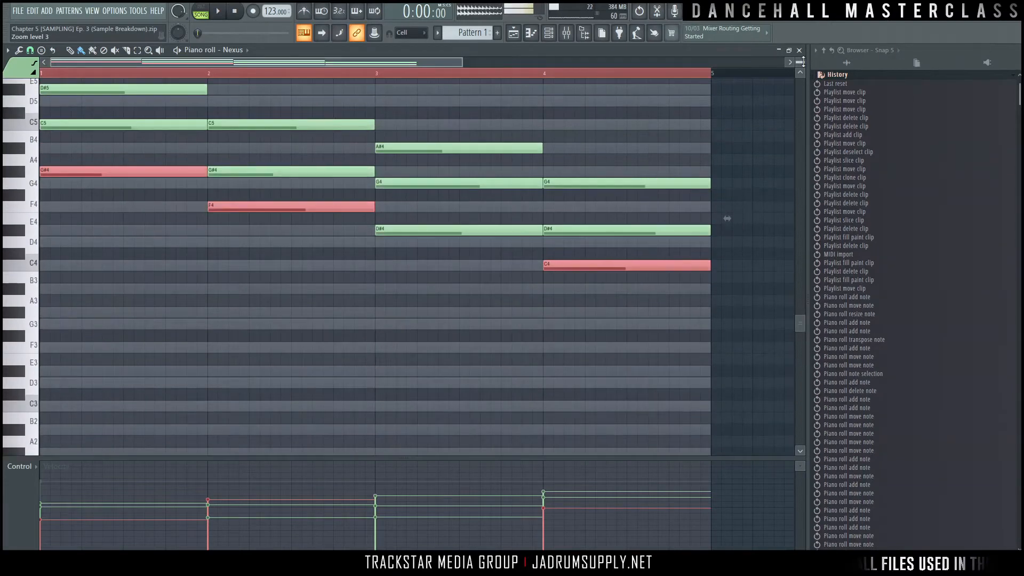
scroll(484, 83, down, 4)
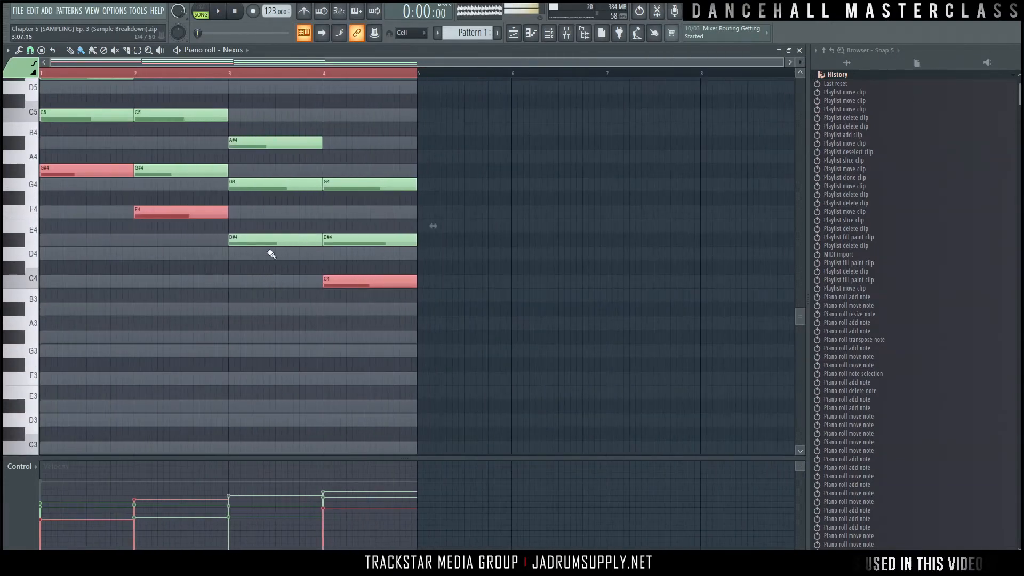
drag(270, 238, 270, 309)
key(ctrl+Down)
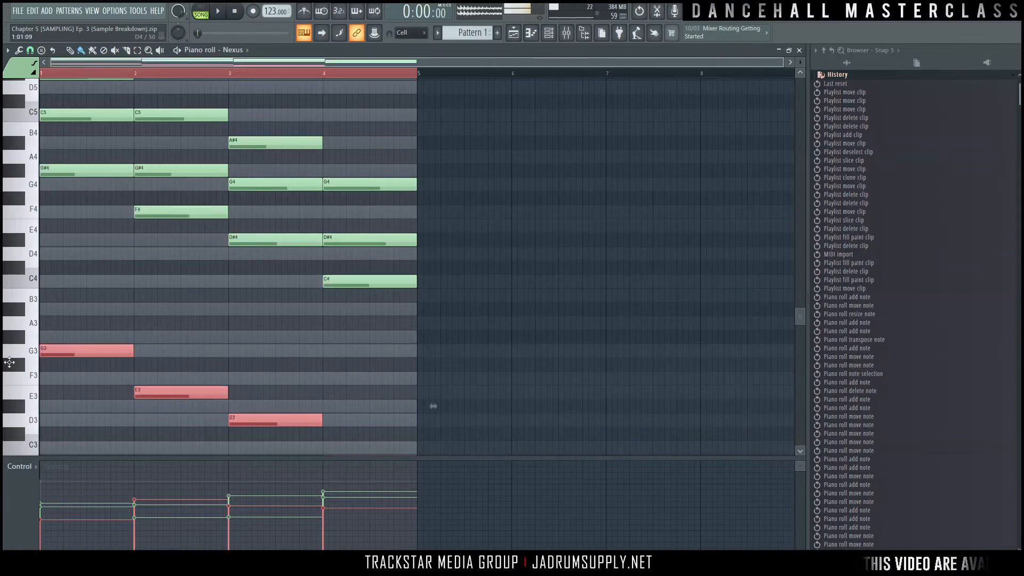
key(Down)
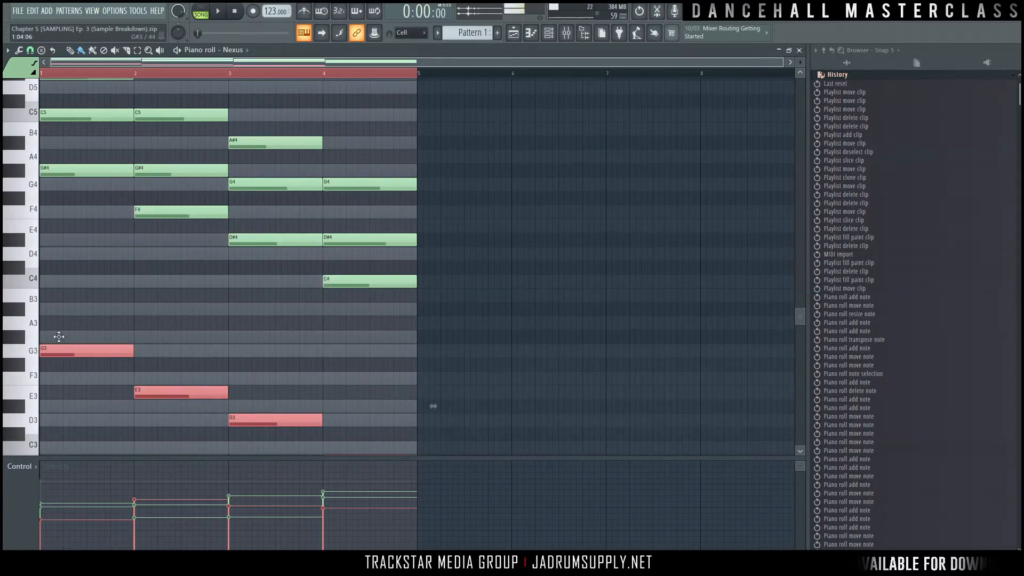
key(Up)
scroll(130, 218, up, 2)
scroll(159, 210, down, 4)
scroll(320, 226, up, 3)
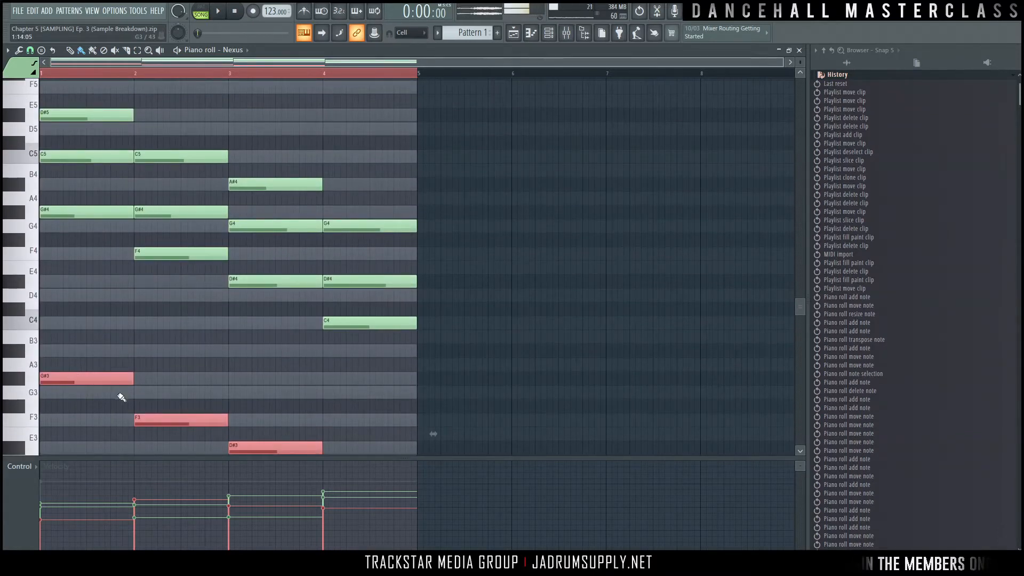
scroll(114, 329, down, 2)
click(127, 292)
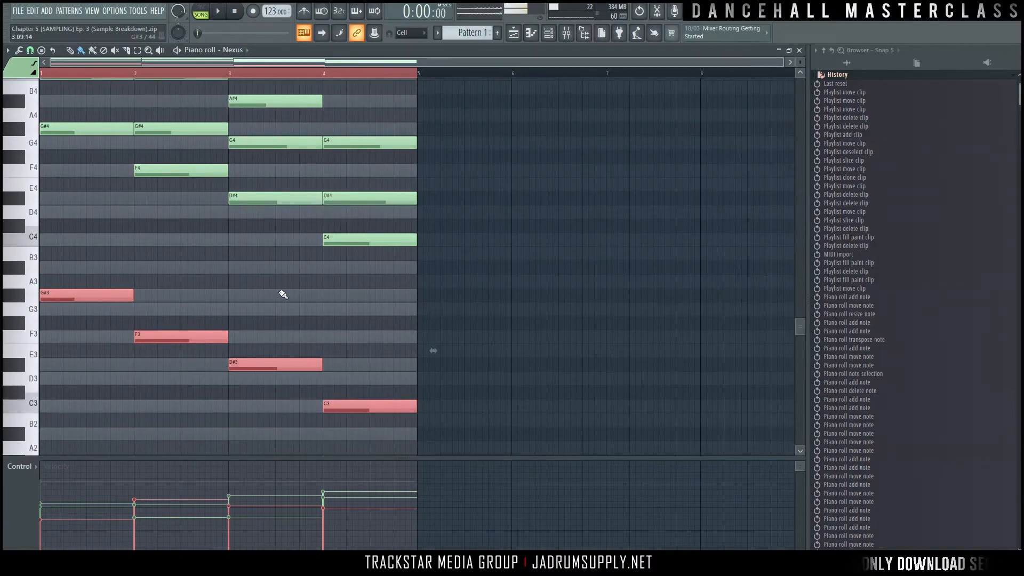
key(ctrl+d)
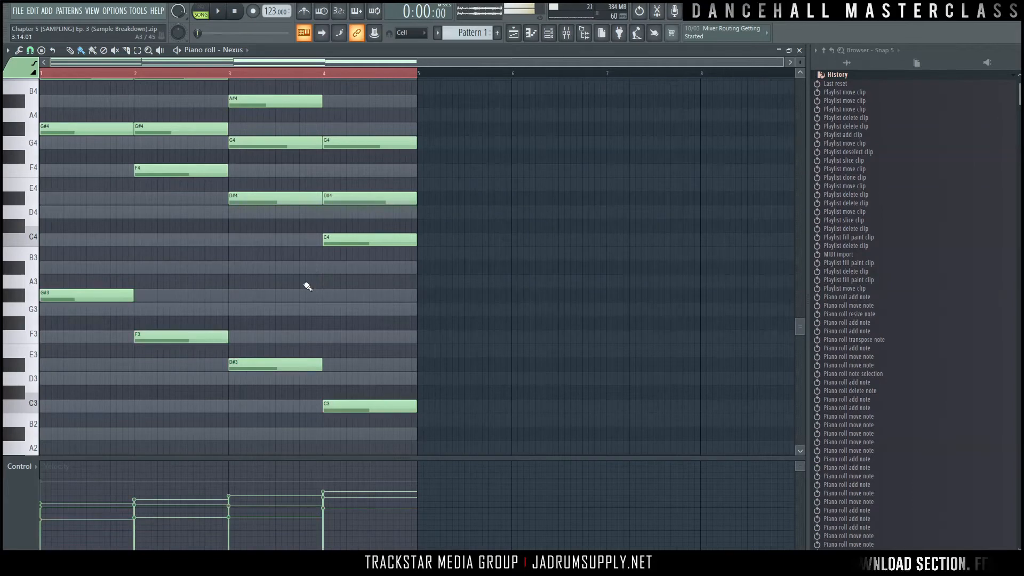
Play the progression with the octave-3 bass notes and stop playback.
key(space)
ctrl+right_click(248, 182)
key(space)
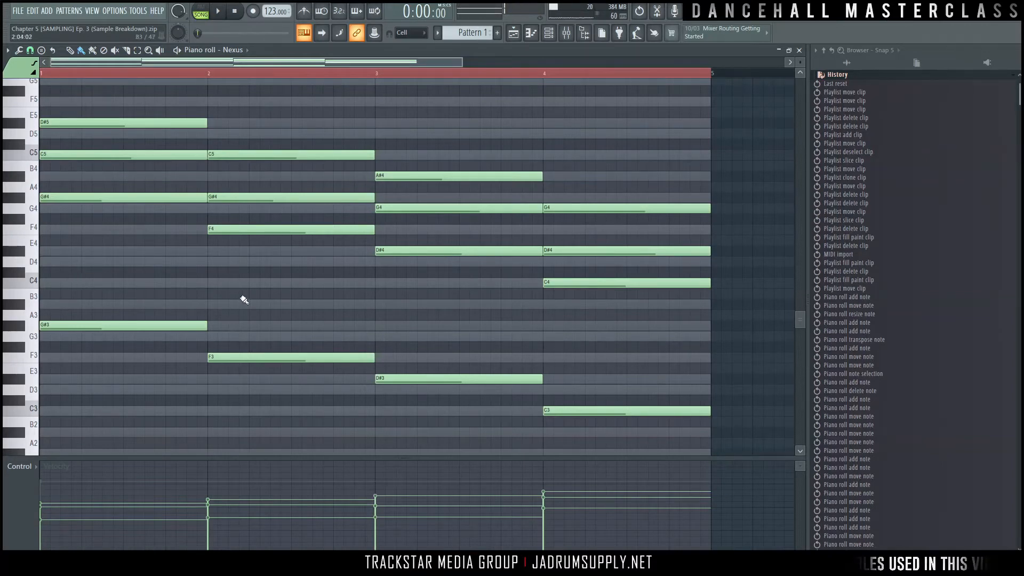
scroll(539, 194, up, 4)
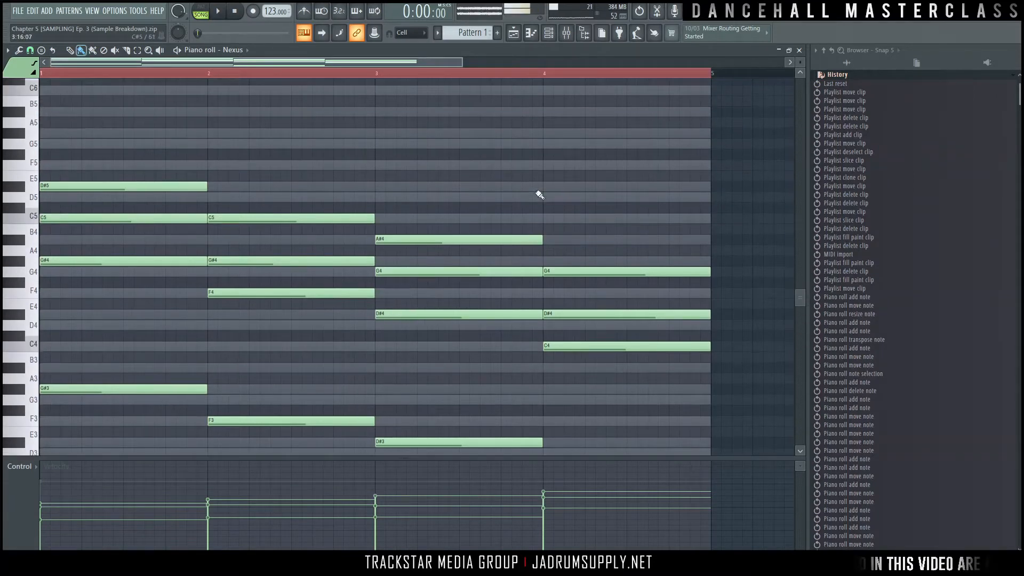
scroll(479, 178, down, 1)
ctrl+right_click(501, 158)
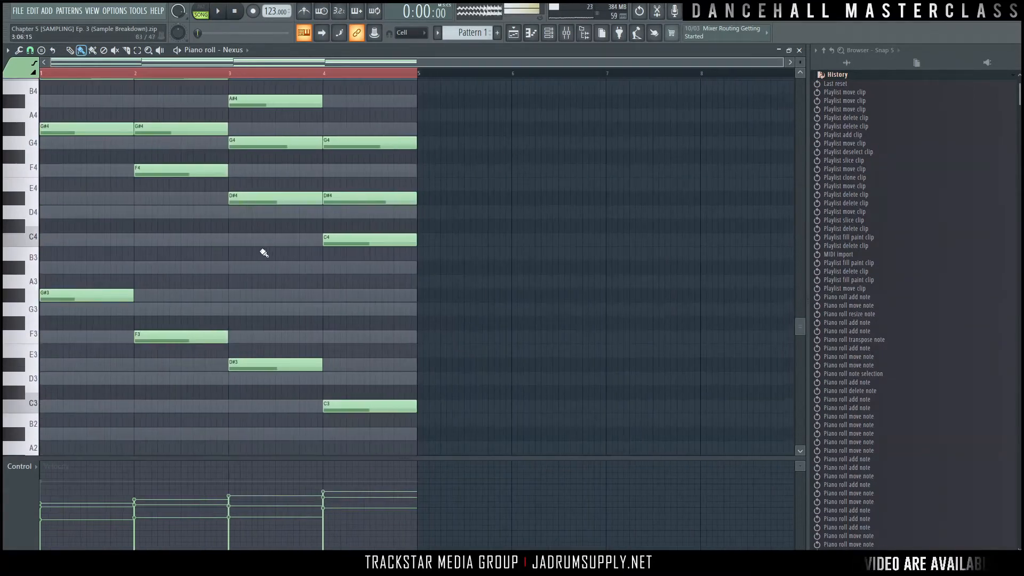
scroll(261, 243, up, 2)
scroll(260, 239, up, 2)
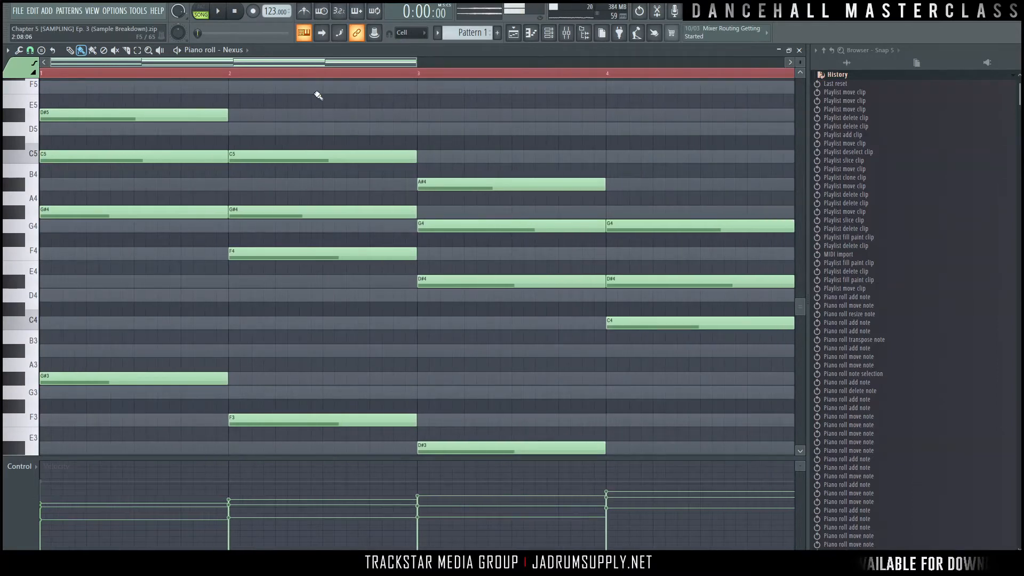
Turn off Allow resizing from left and try resizing the C5 note in bar 2.
click(8, 50)
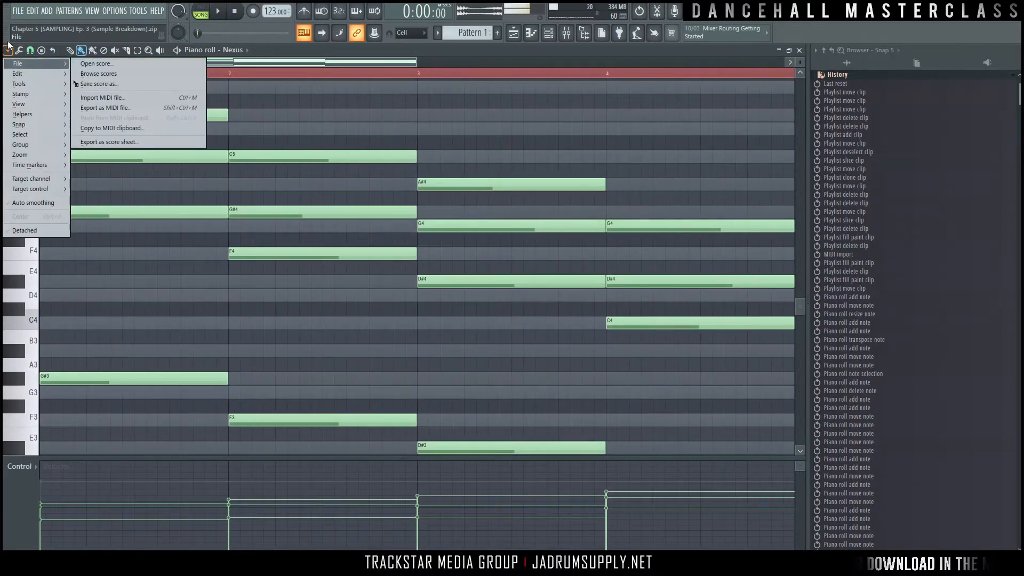
mouse_move(37, 71)
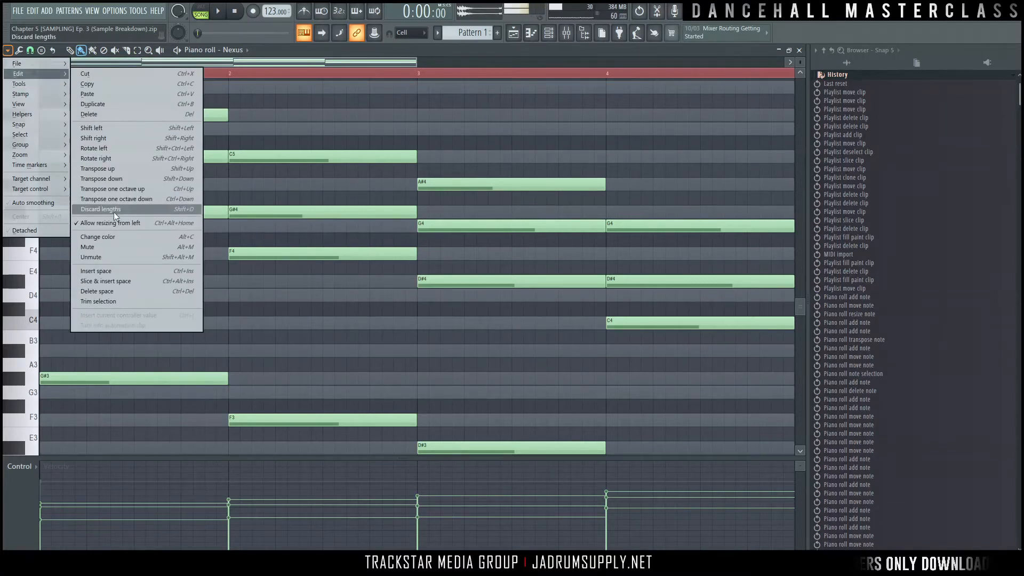
click(123, 223)
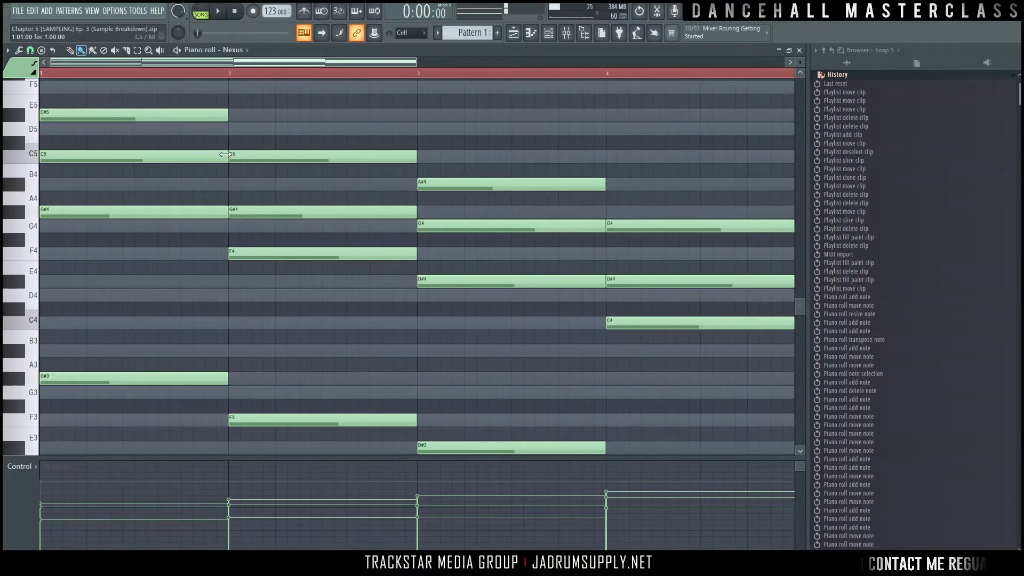
click(244, 156)
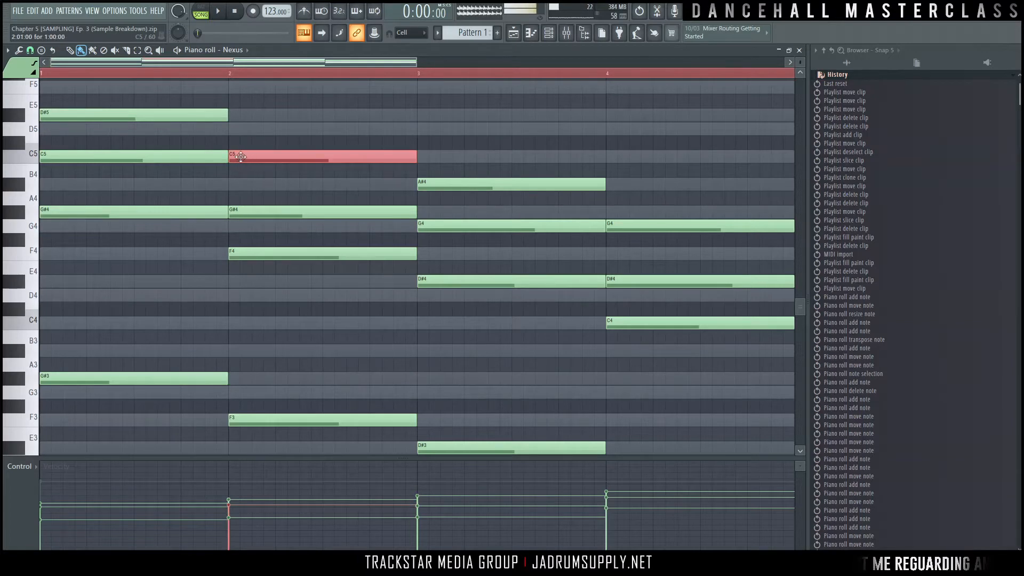
drag(426, 156, 380, 160)
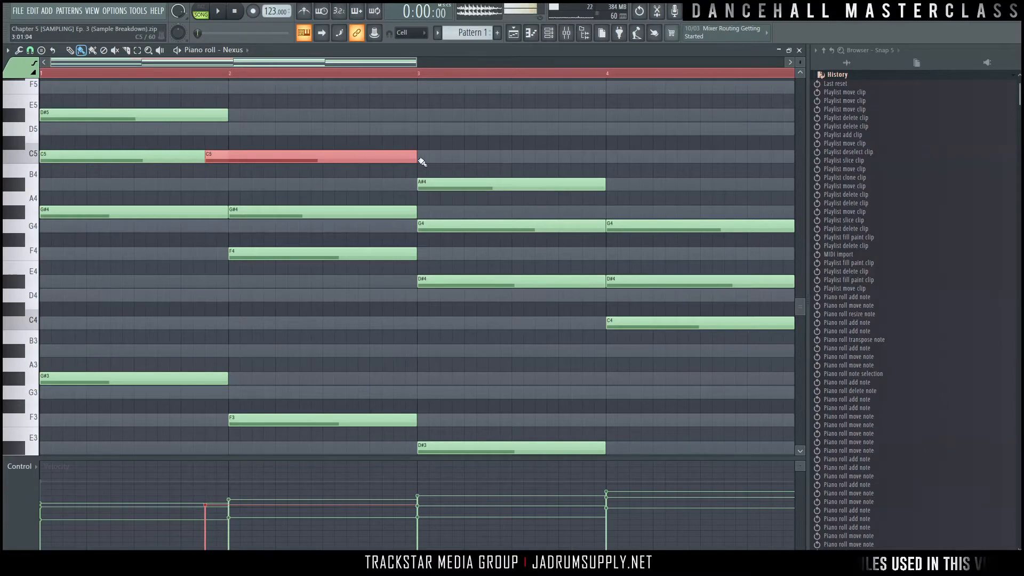
drag(407, 159, 417, 158)
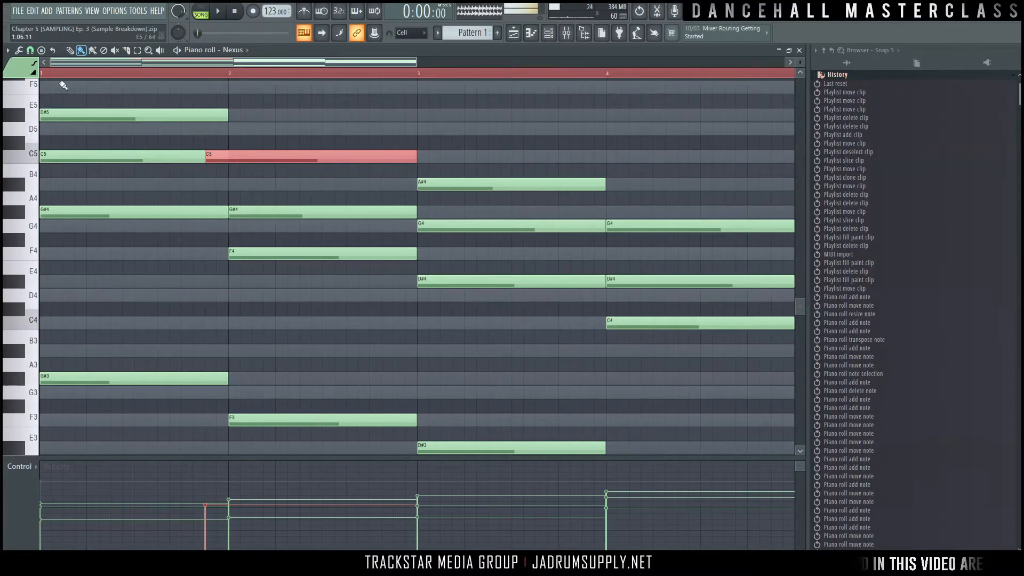
Enable Allow resizing from left, then trim the starts of bar 2's C5 and G#4 notes so the chord enters staggered.
click(7, 49)
mouse_move(46, 73)
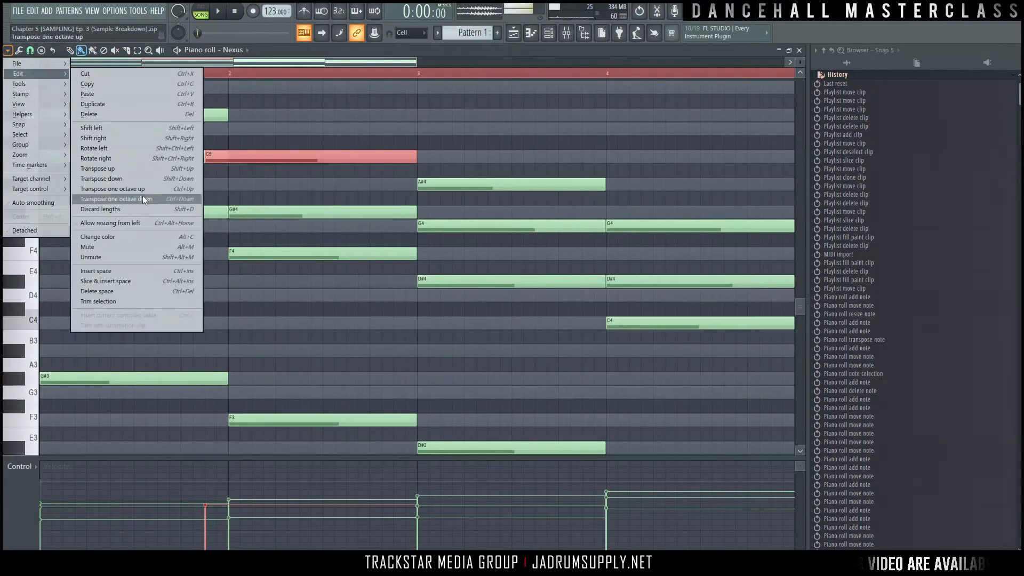
click(126, 224)
drag(206, 158, 253, 164)
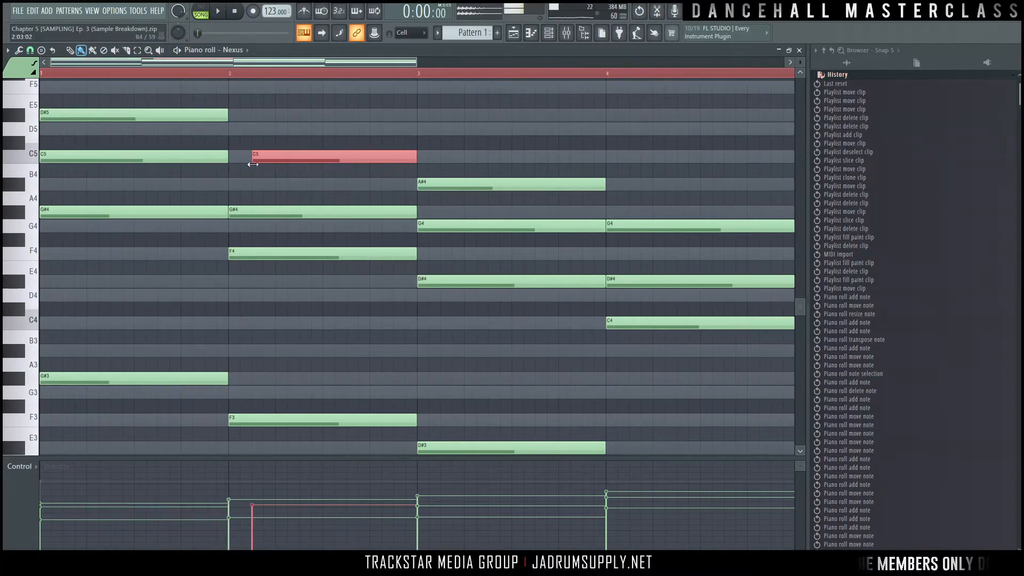
drag(233, 208, 247, 211)
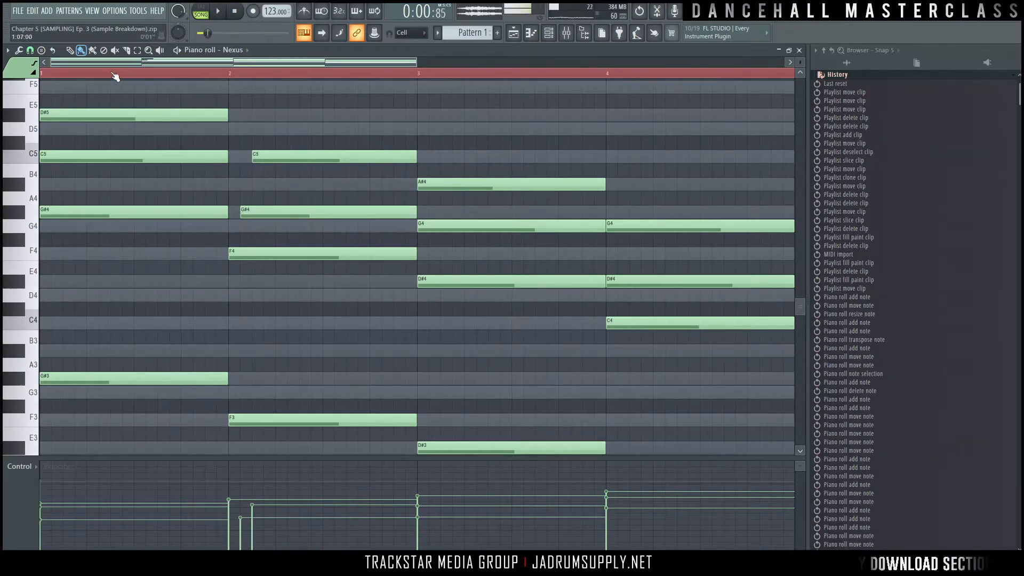
Play the staggered chord, stop playback, and extend the G#4 and C5 notes back to the start of bar 2.
key(space)
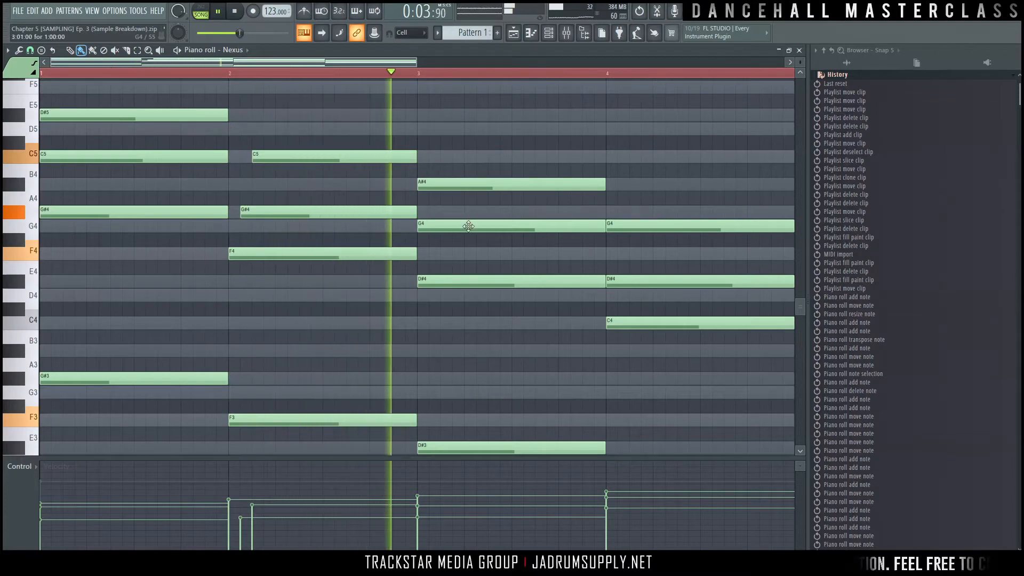
key(space)
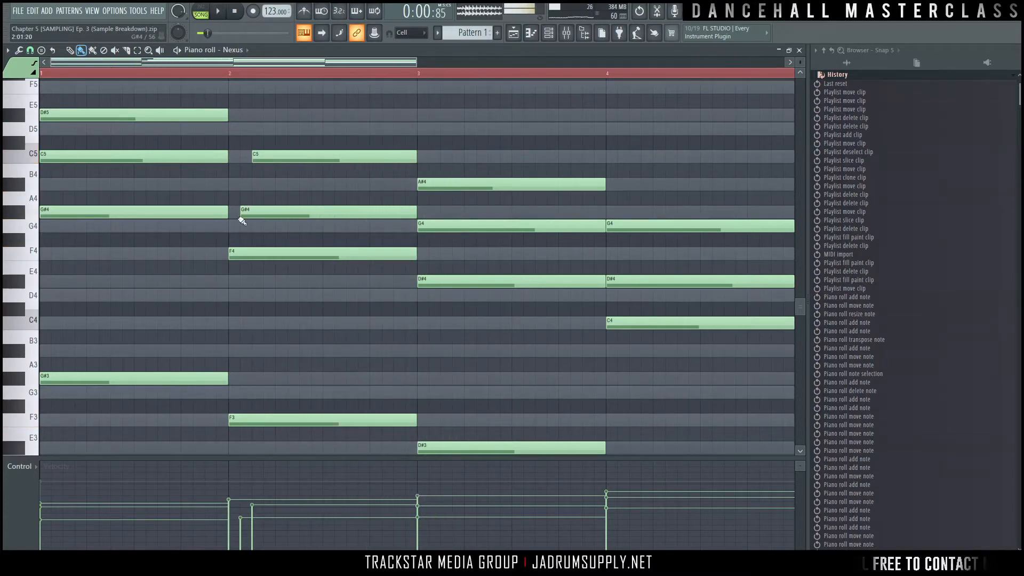
drag(238, 216, 228, 215)
drag(253, 154, 227, 153)
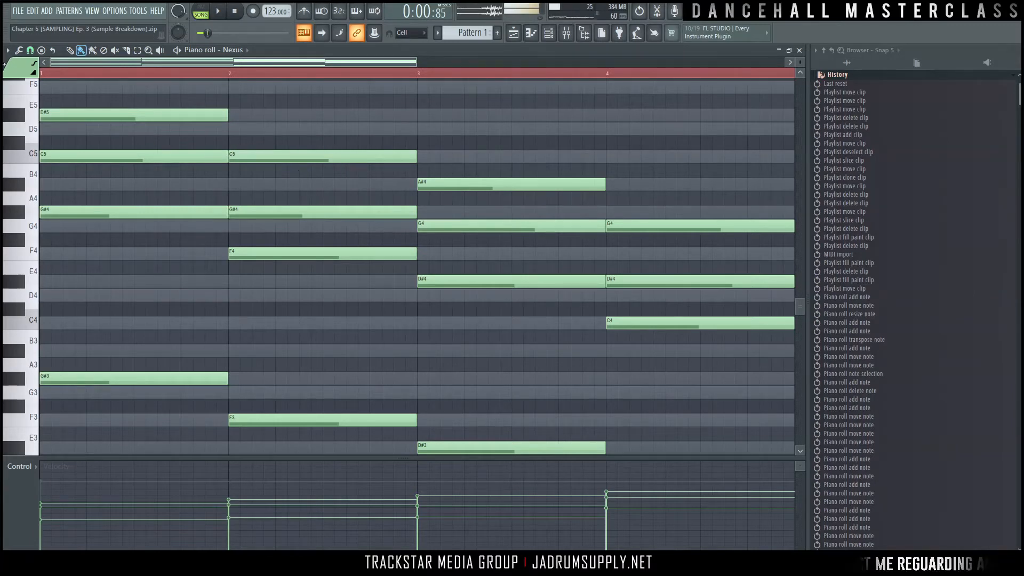
Open the Sampler channel's piano roll.
click(7, 49)
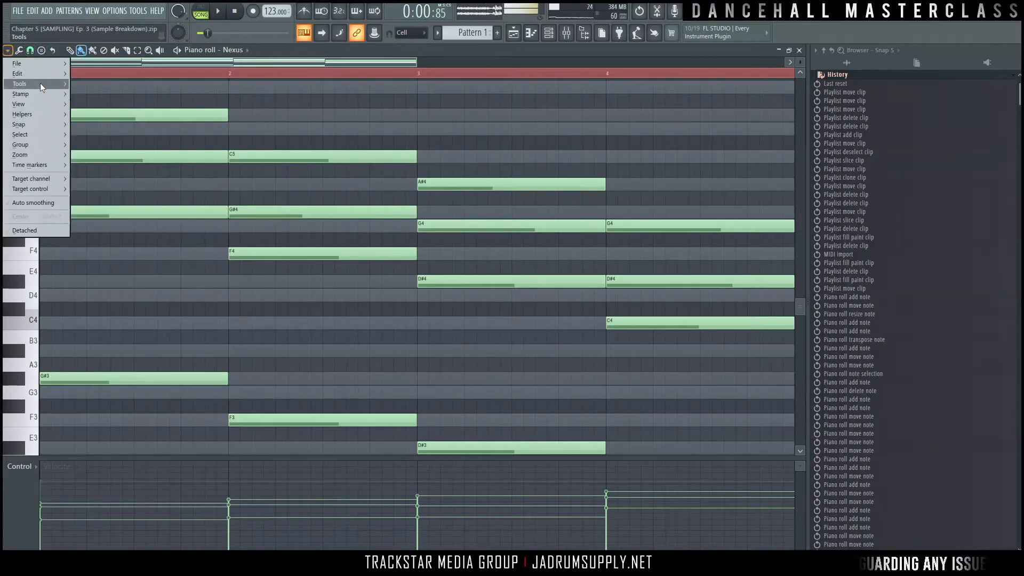
mouse_move(41, 84)
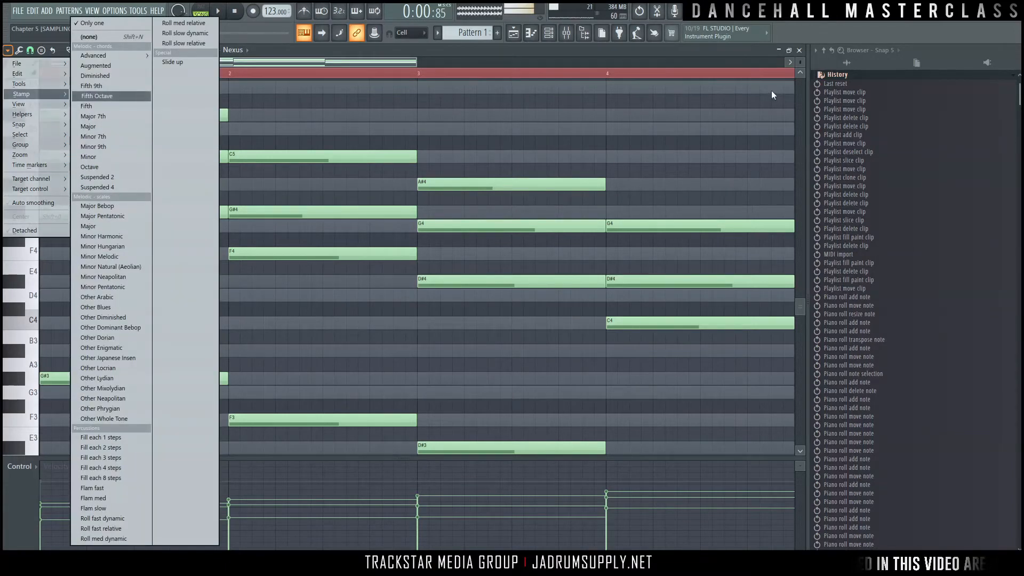
click(549, 33)
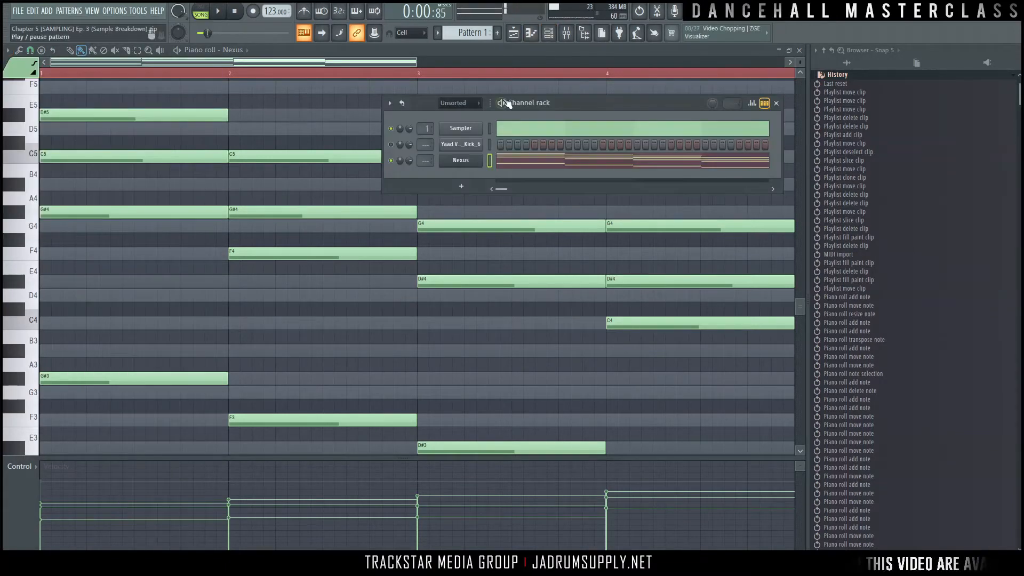
right_click(486, 127)
click(485, 129)
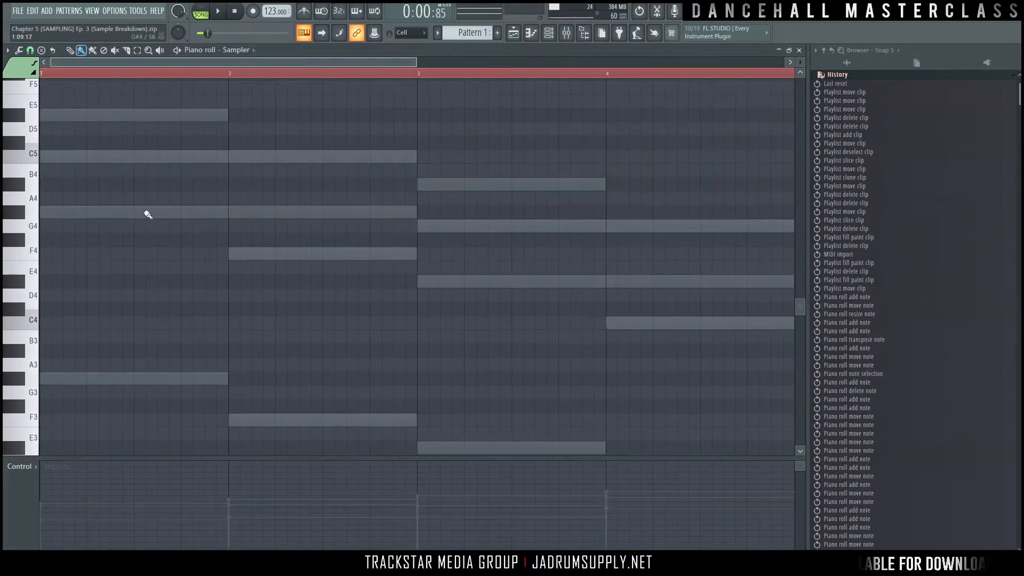
Stamp a Minor Natural (Aeolian) scale rooted on C3 at the start of bar 1 in the Sampler channel.
scroll(160, 197, down, 2)
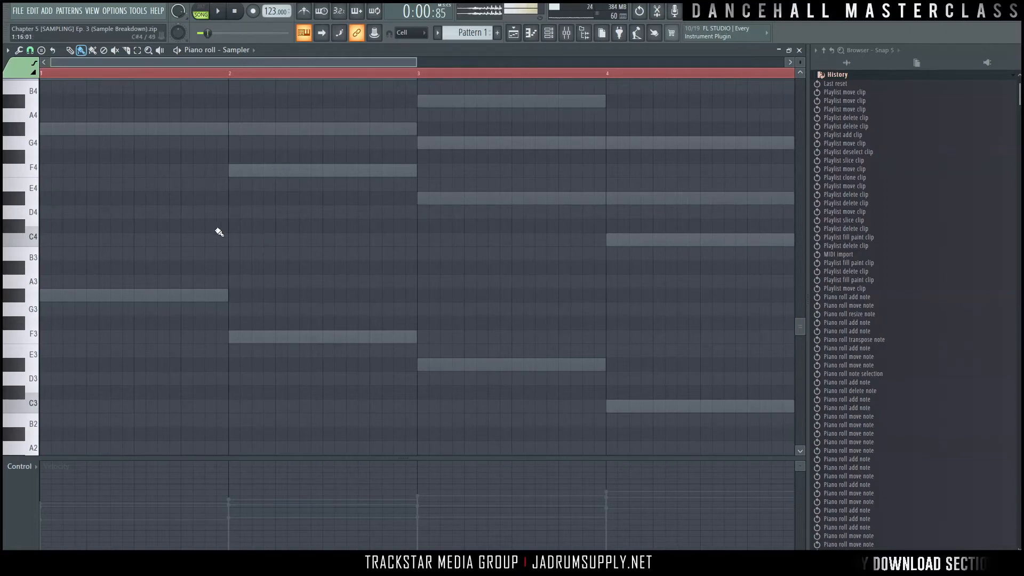
scroll(192, 240, down, 2)
scroll(162, 234, up, 2)
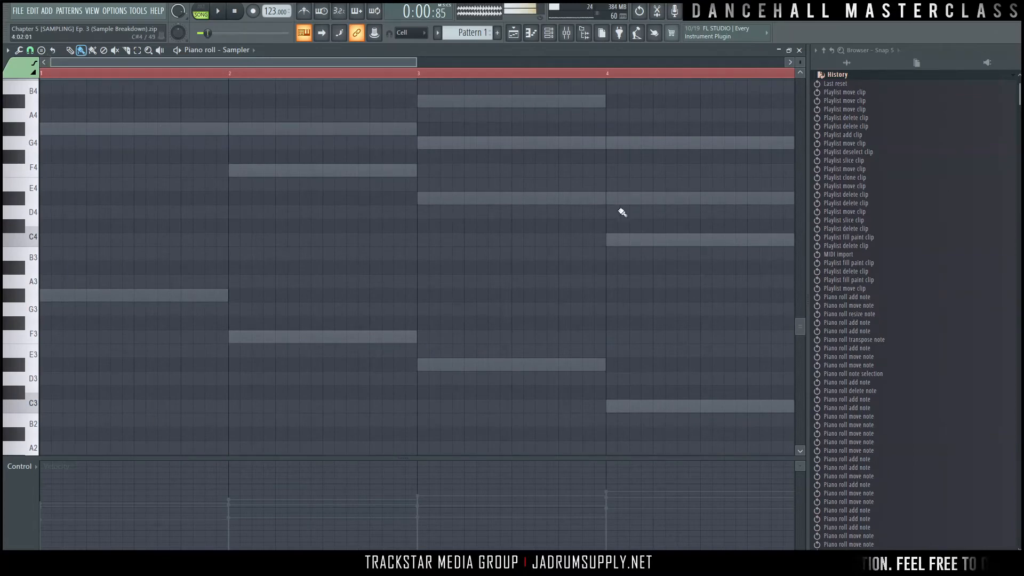
click(7, 49)
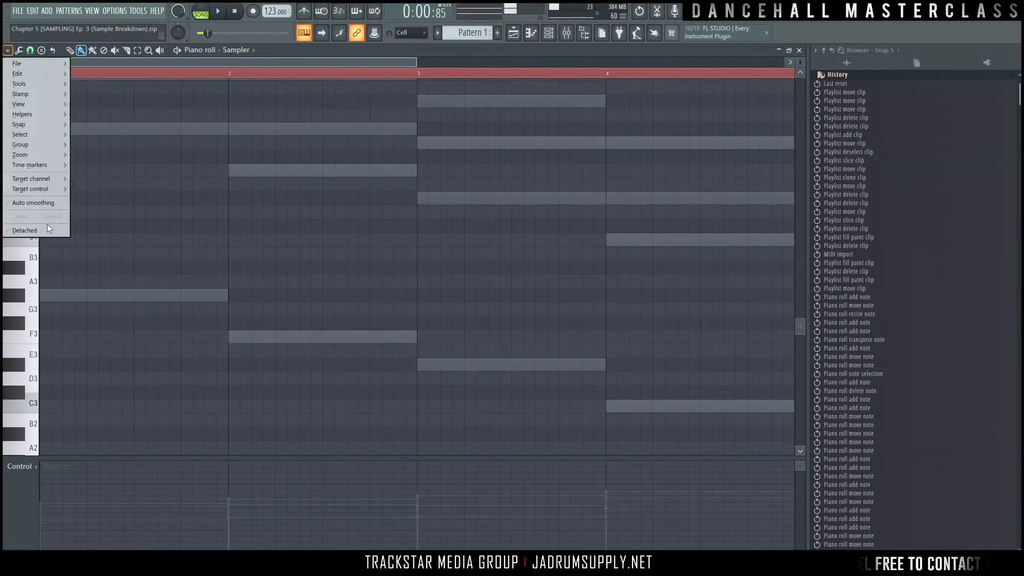
mouse_move(55, 96)
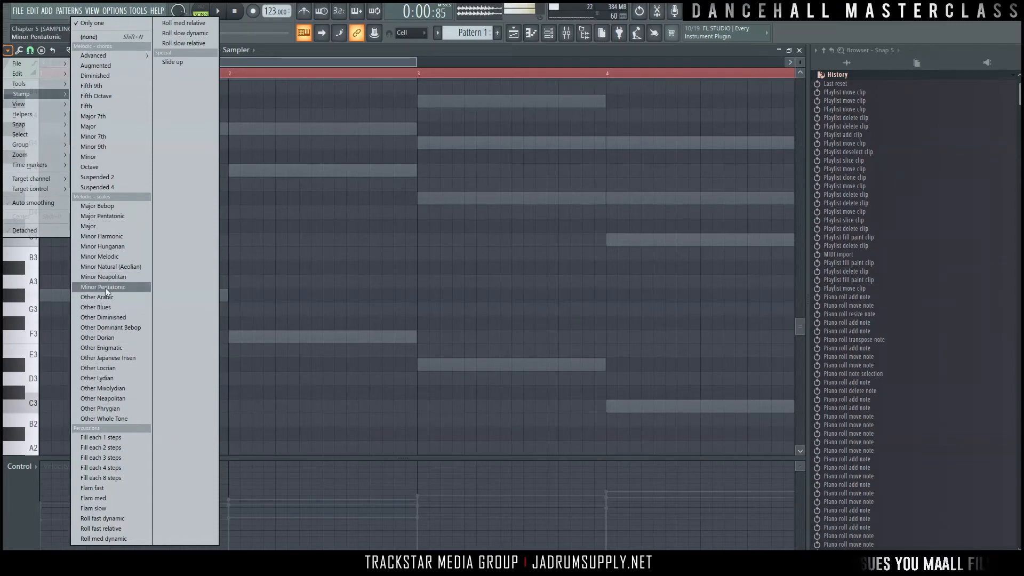
click(114, 268)
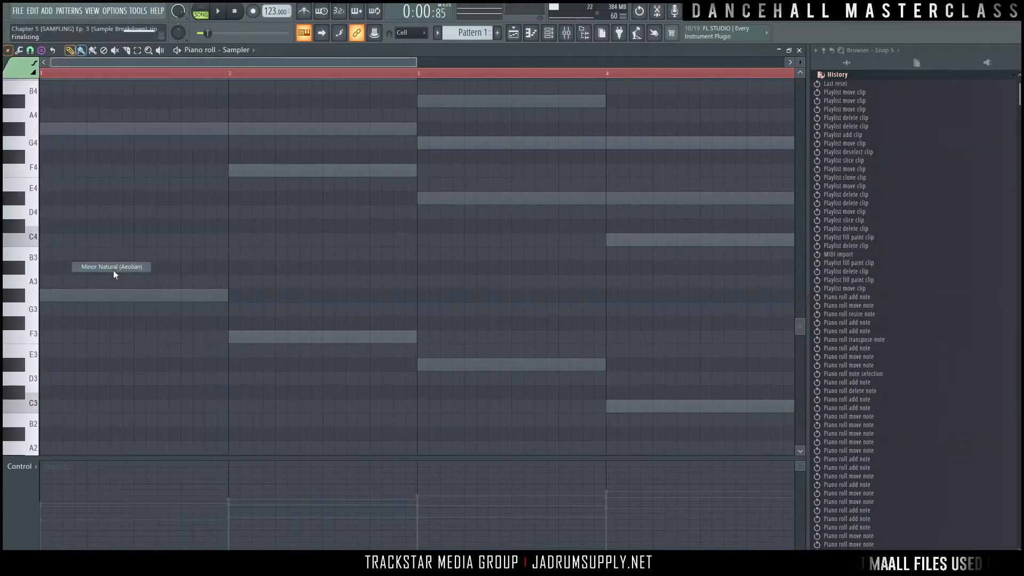
scroll(61, 285, down, 4)
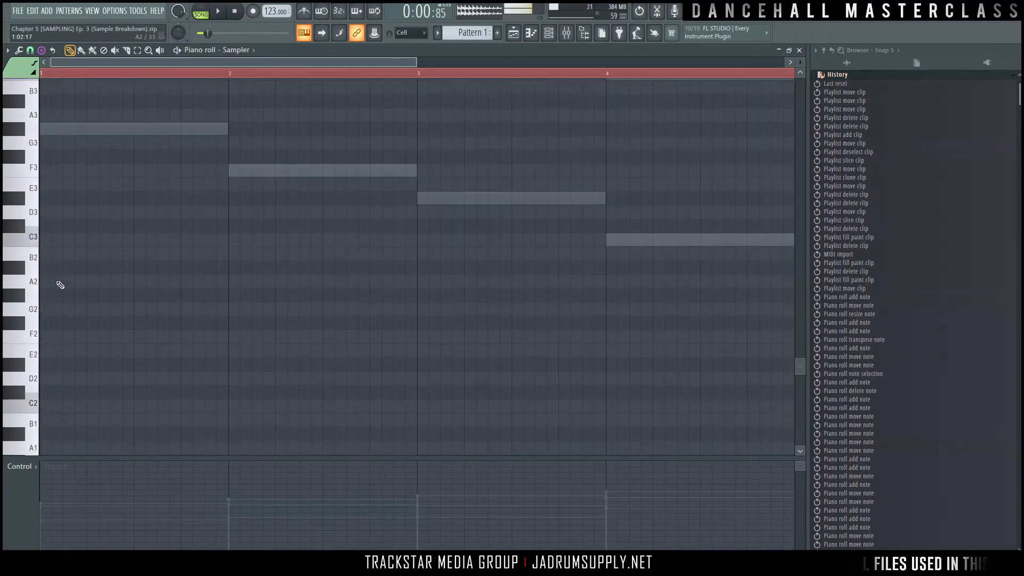
click(43, 243)
Duplicate the stamped C minor scale upward one octave at a time, starting the copies on C4, C5 and C6.
scroll(201, 320, up, 3)
mouse_move(73, 337)
mouse_down()
mouse_move(89, 167)
mouse_move(80, 192)
mouse_up()
scroll(80, 203, up, 5)
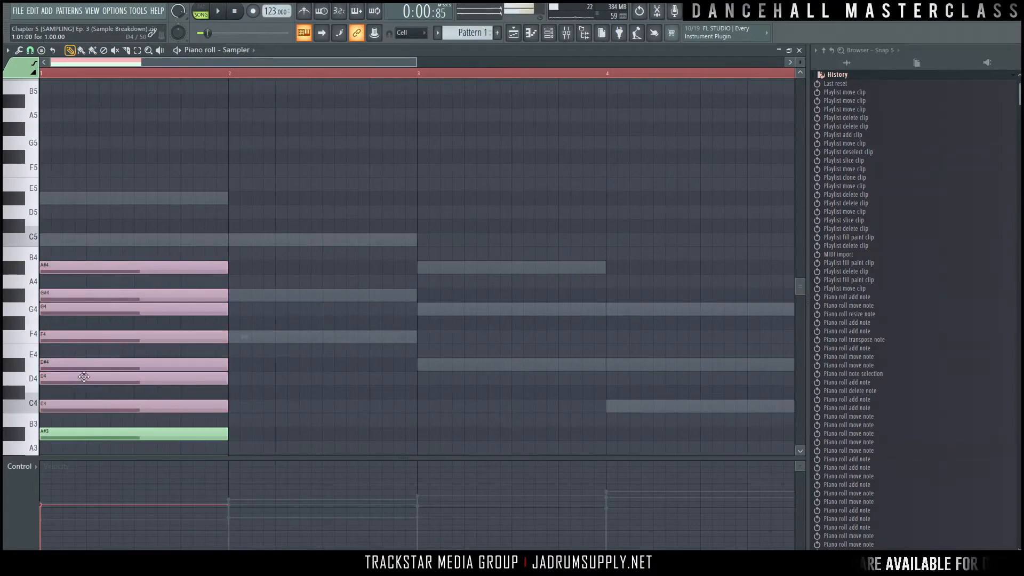
mouse_move(84, 377)
mouse_down()
mouse_move(436, 377)
mouse_move(425, 295)
mouse_move(132, 221)
mouse_move(74, 220)
mouse_up()
scroll(91, 360, up, 3)
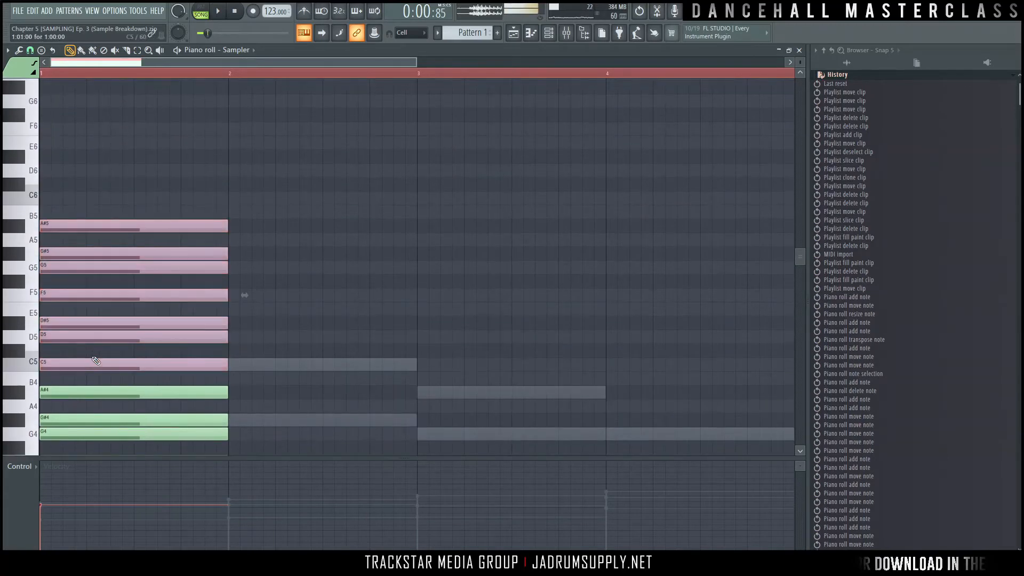
mouse_move(66, 339)
mouse_down()
mouse_move(343, 233)
mouse_move(69, 178)
mouse_up()
Lengthen all the scale notes to the end of bar 4 and switch the piano roll back to the Nexus channel.
ctrl+click(451, 225)
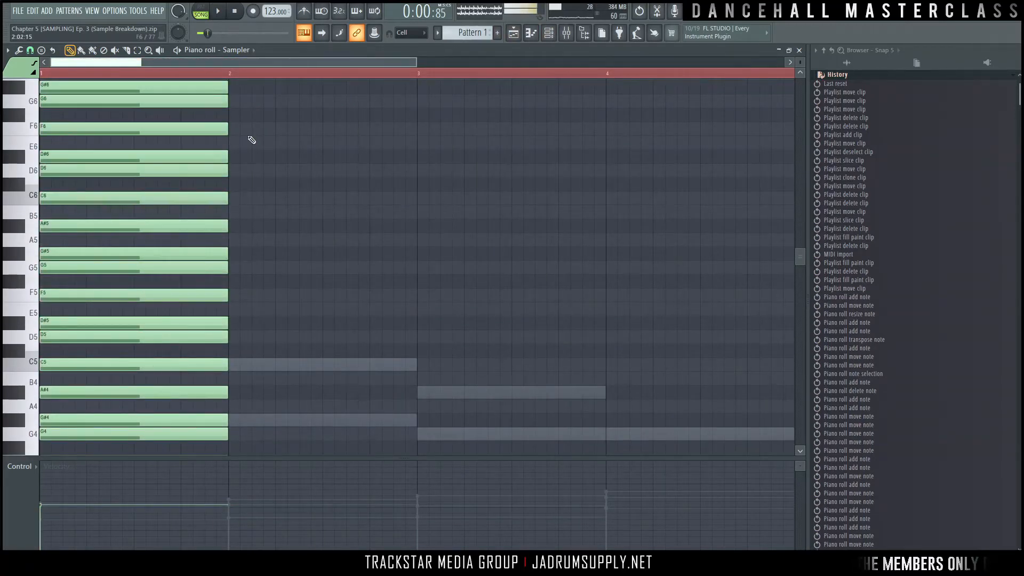
key(ctrl+a)
drag(226, 105, 651, 104)
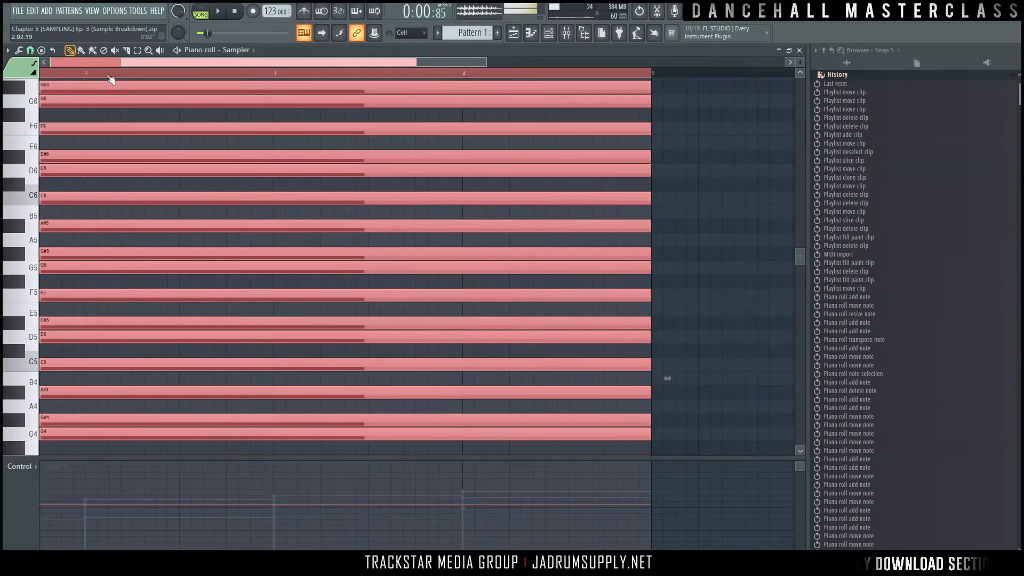
click(548, 32)
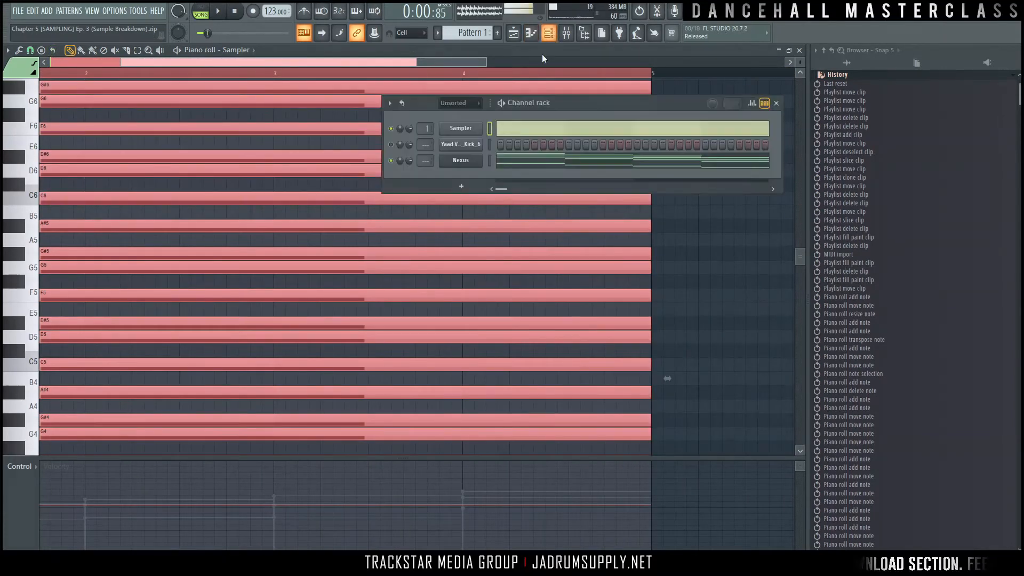
click(460, 160)
Set the piano roll's time segments to Bars.
click(7, 50)
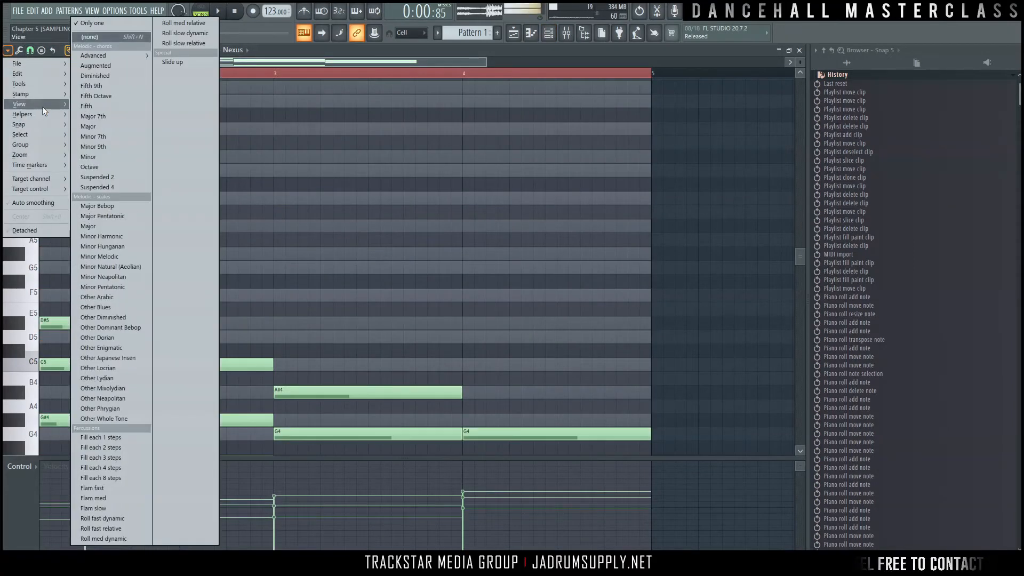
mouse_move(137, 138)
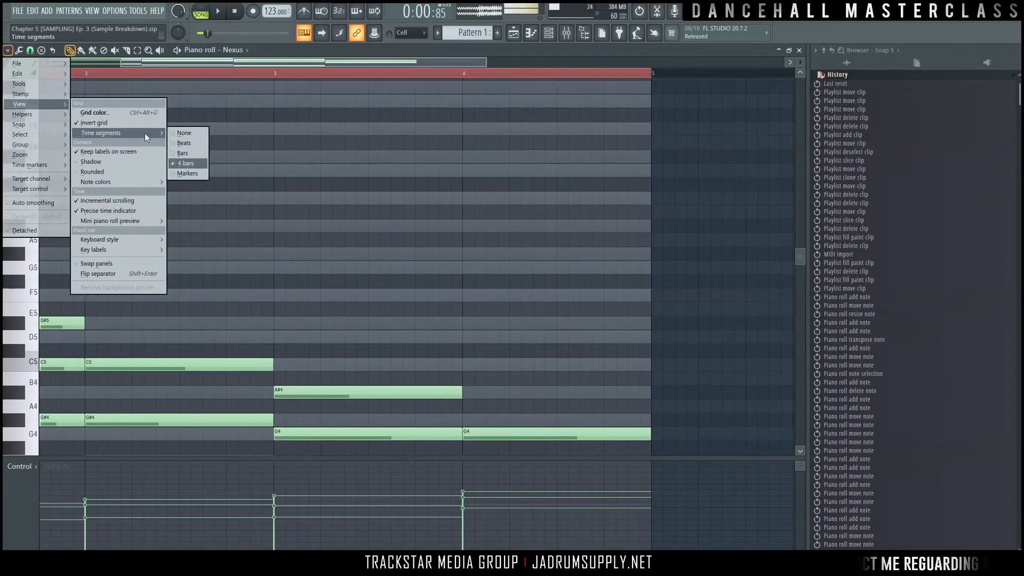
click(194, 153)
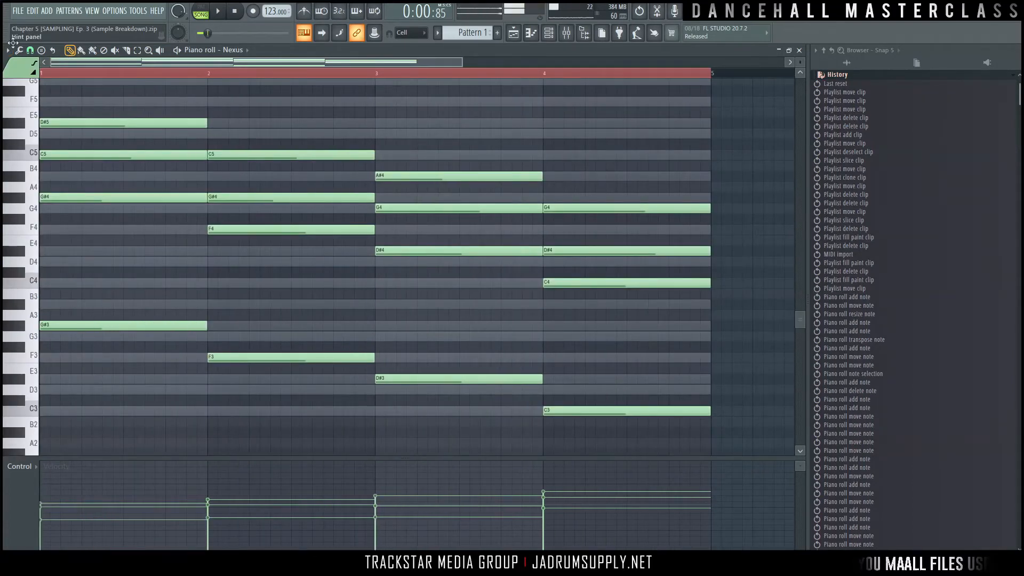
Set the piano roll's time segments back to 4 bars.
click(7, 49)
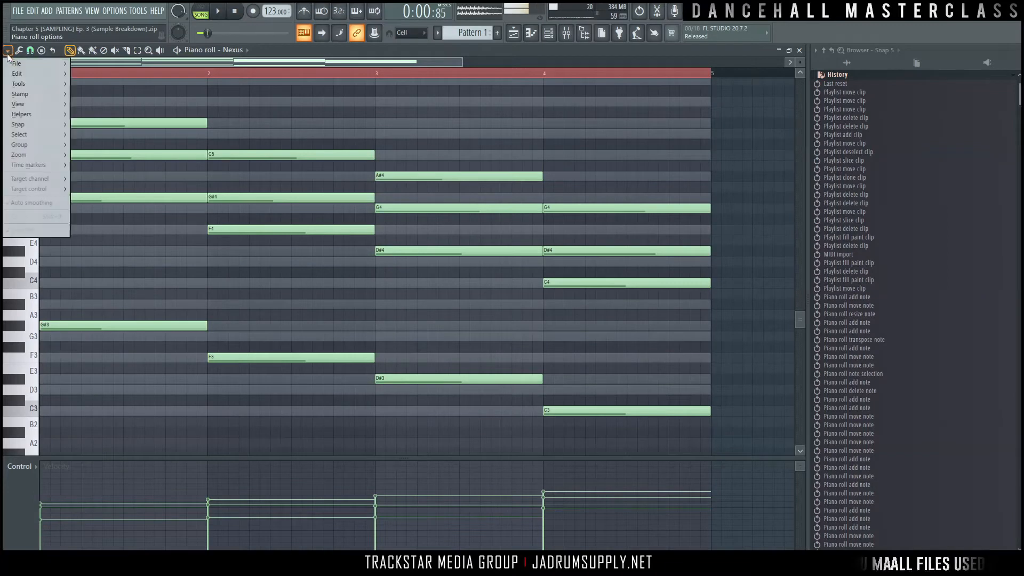
mouse_move(54, 104)
mouse_move(148, 132)
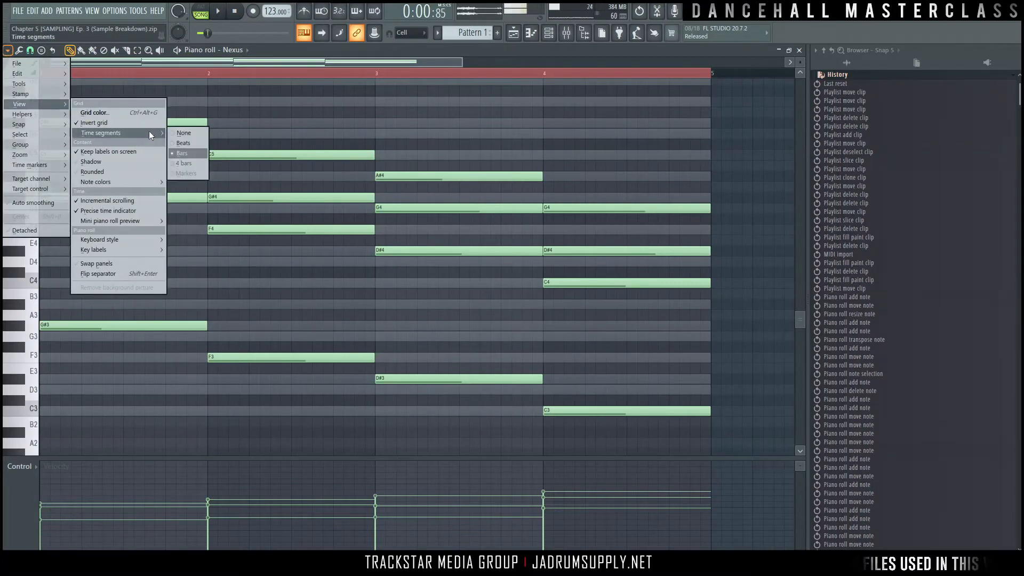
click(197, 162)
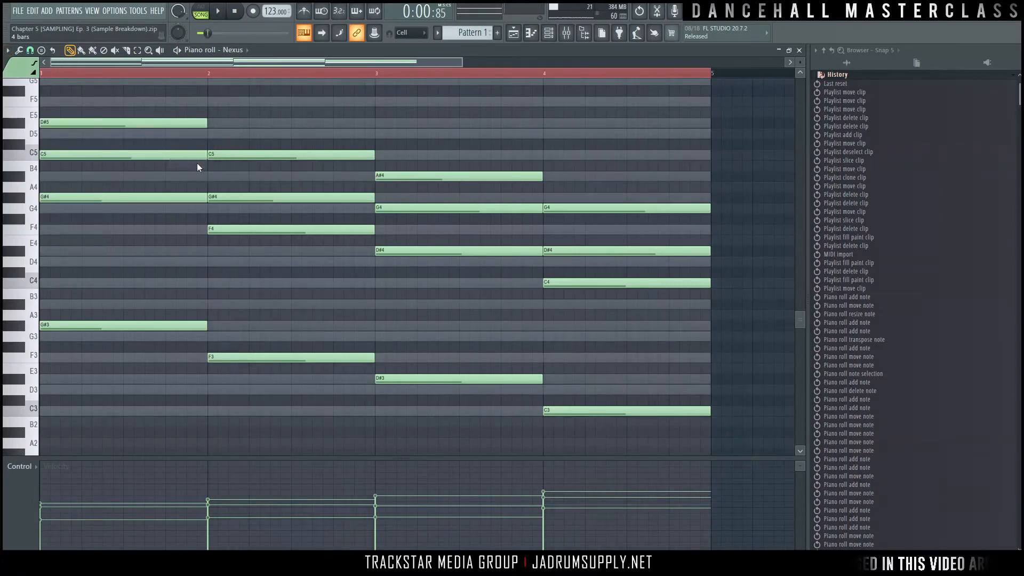
click(588, 74)
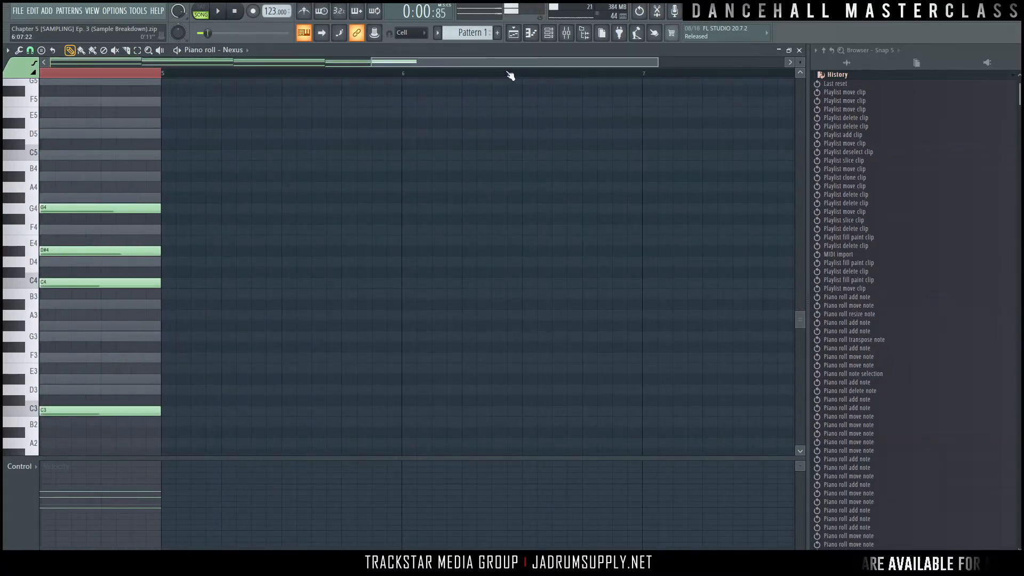
click(473, 71)
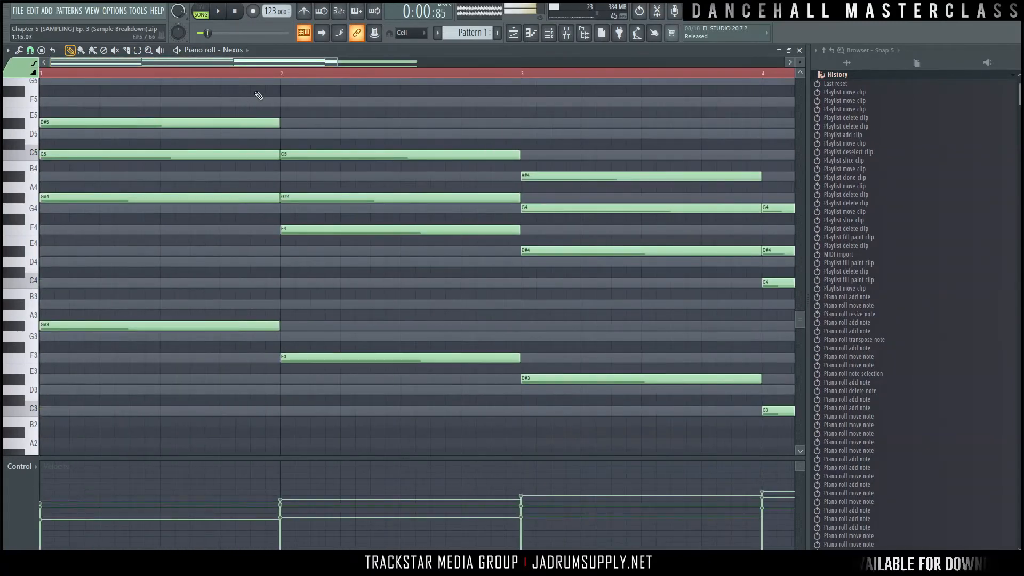
Turn off the piano roll's Keep labels on screen option, fit all four bars in view, and turn the option back on.
click(8, 50)
mouse_move(56, 104)
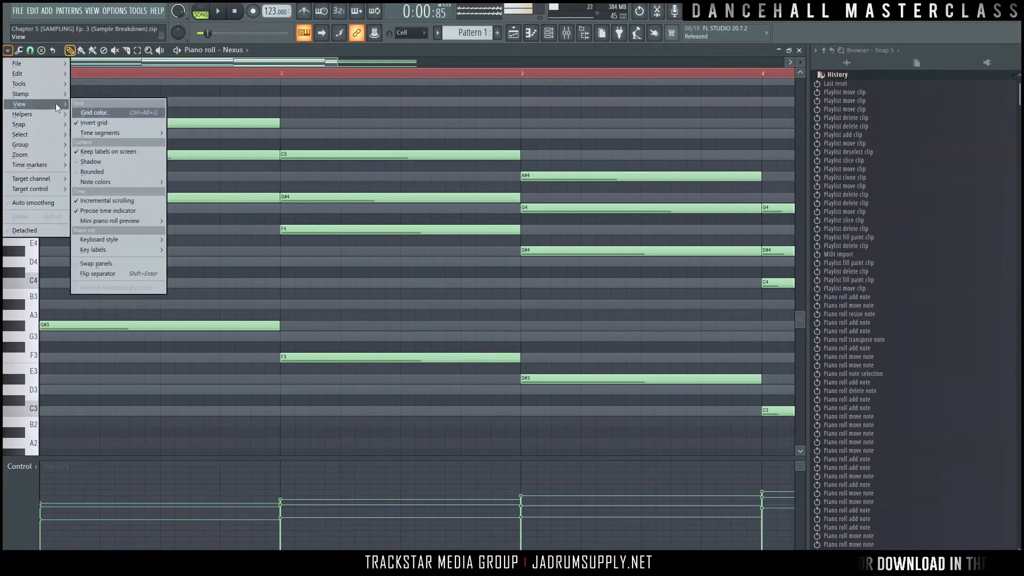
click(134, 152)
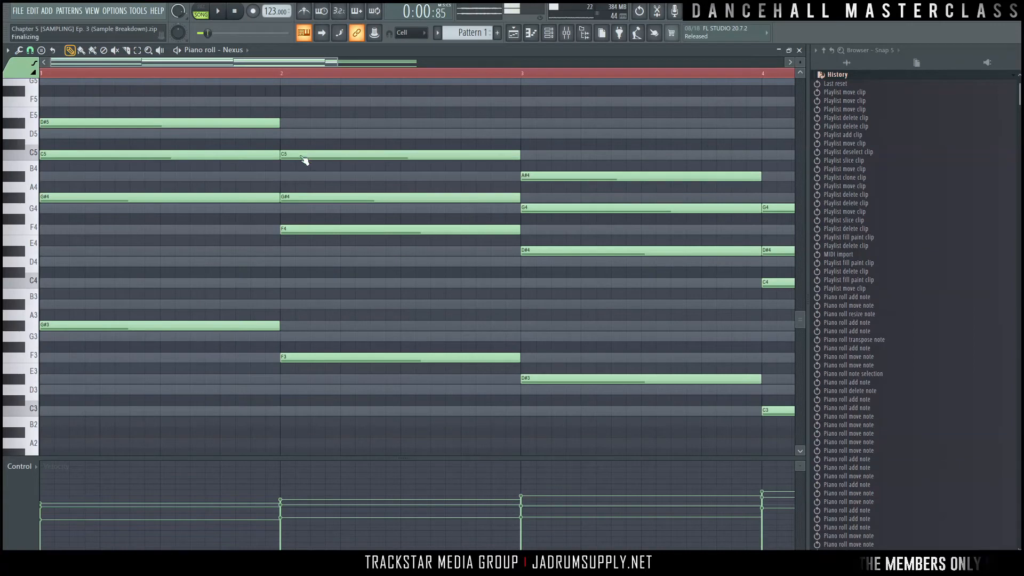
scroll(475, 77, down, 4)
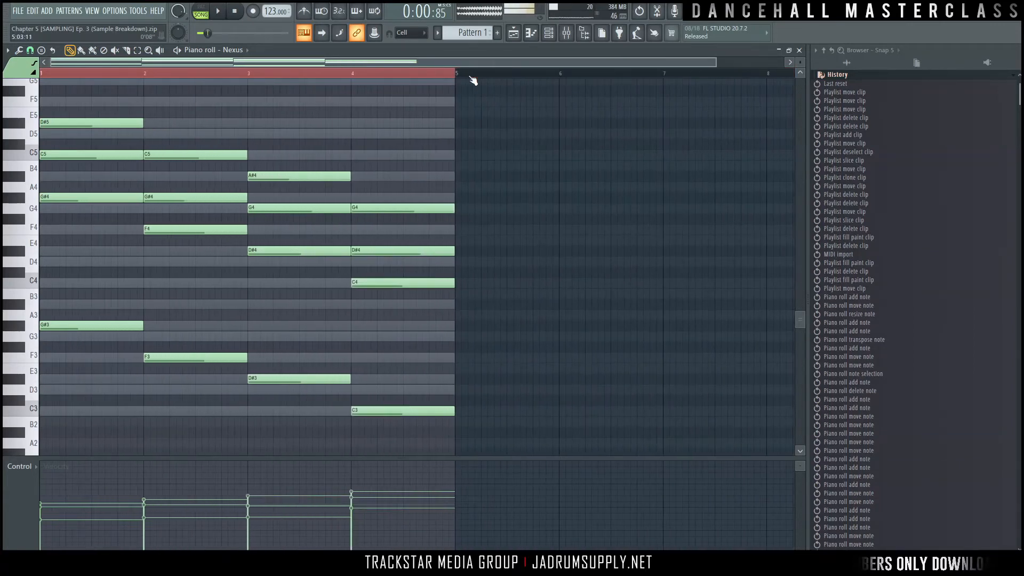
drag(715, 62, 618, 63)
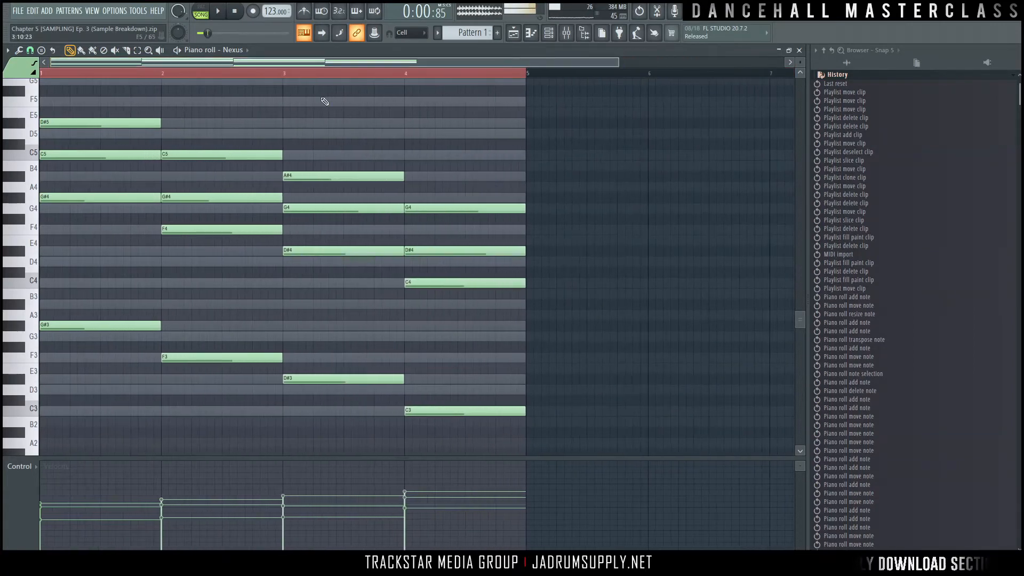
click(8, 50)
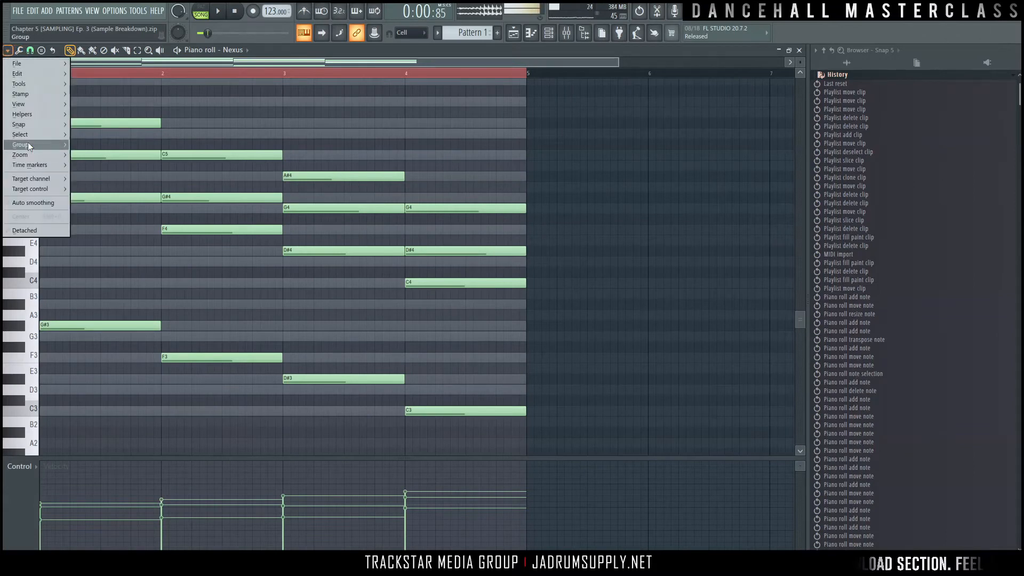
mouse_move(41, 102)
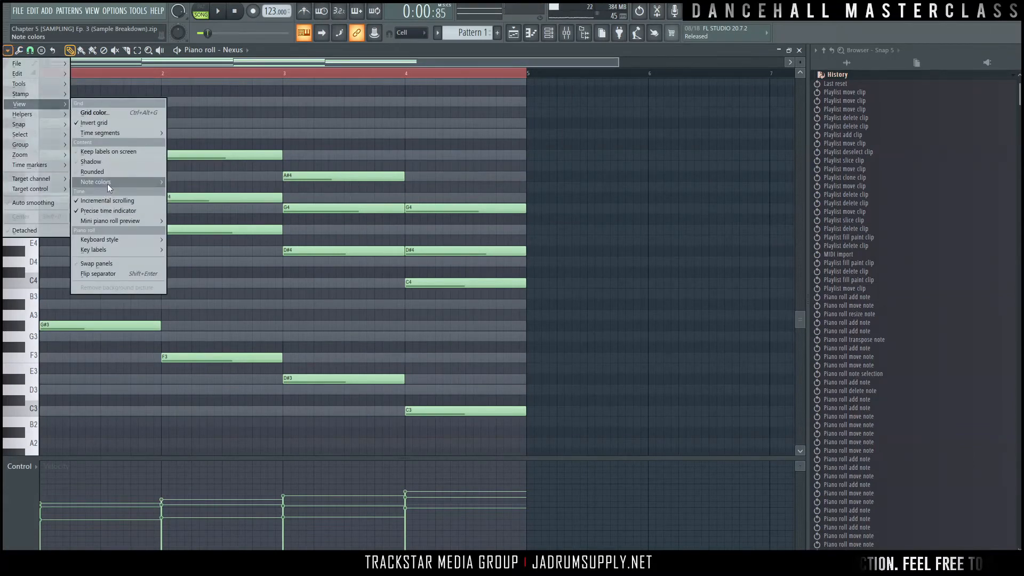
click(136, 152)
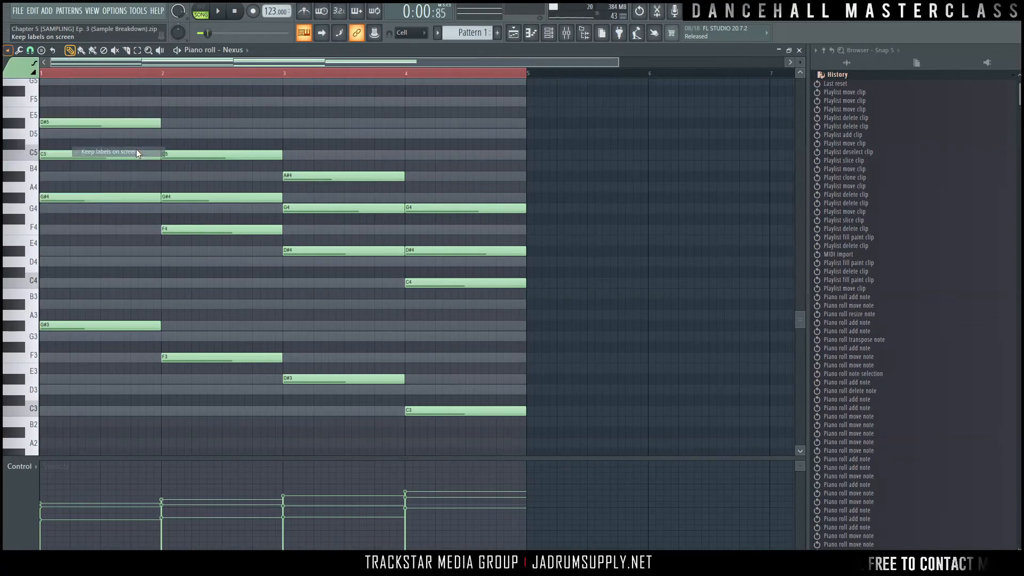
Toggle Keep labels on screen off and on once more.
click(7, 50)
mouse_move(43, 101)
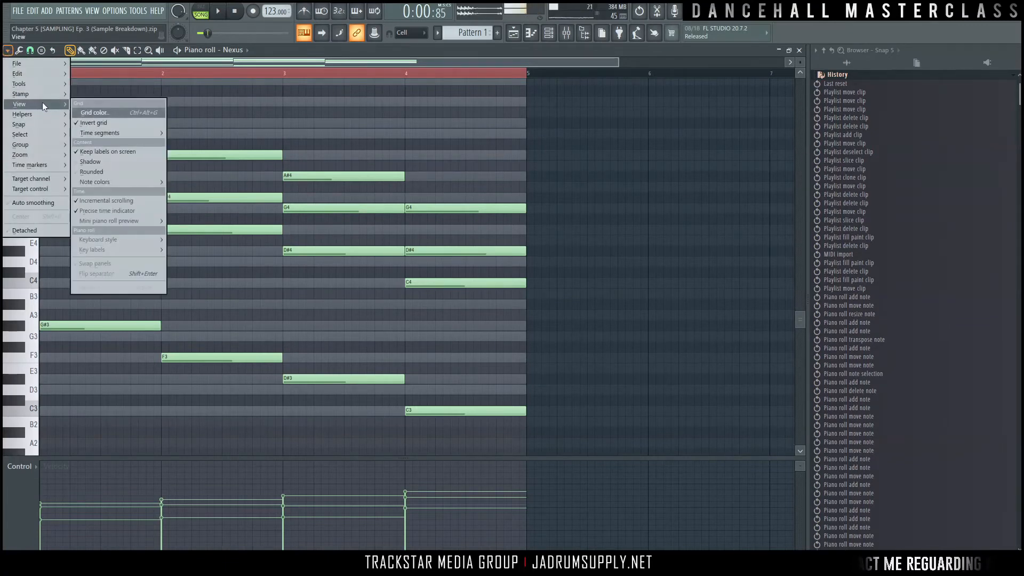
click(128, 152)
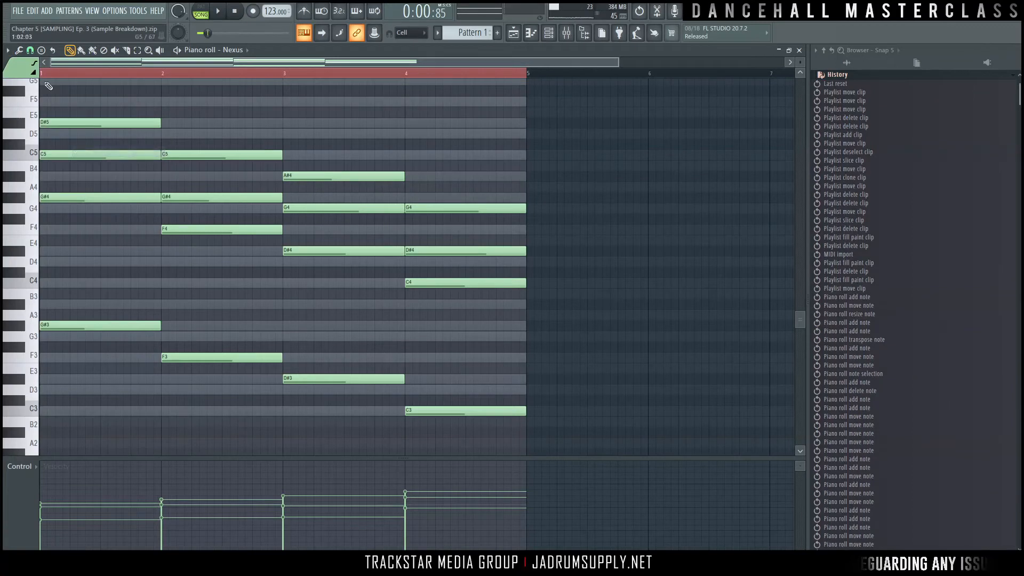
click(7, 50)
mouse_move(60, 105)
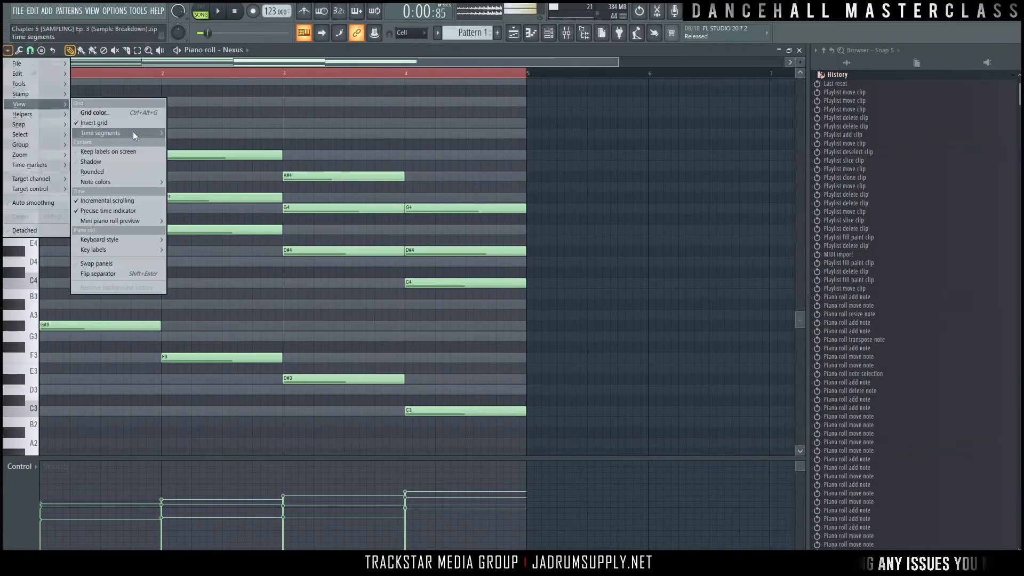
click(142, 151)
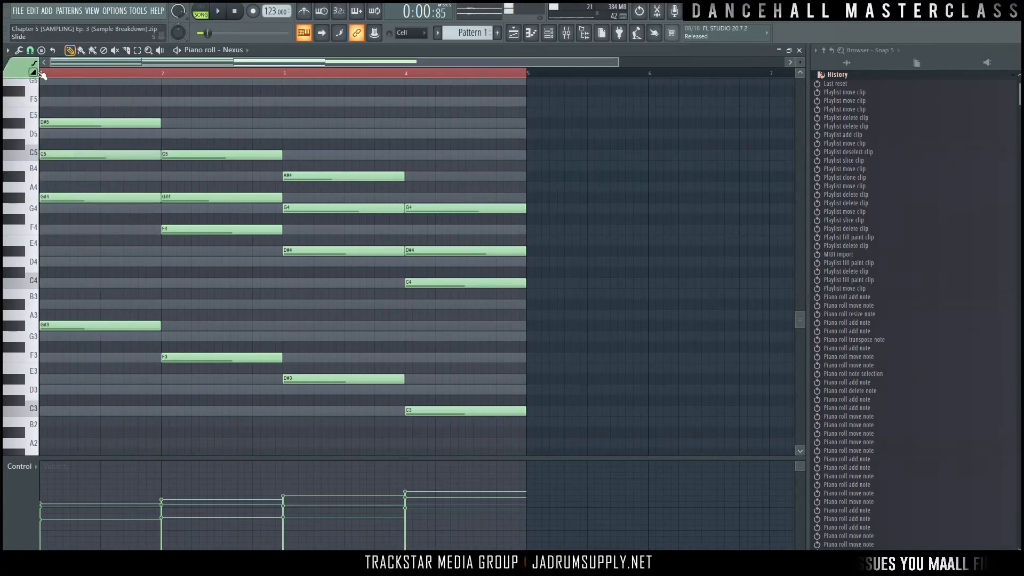
Enable the Shadow and Rounded display options for the piano roll notes.
click(8, 50)
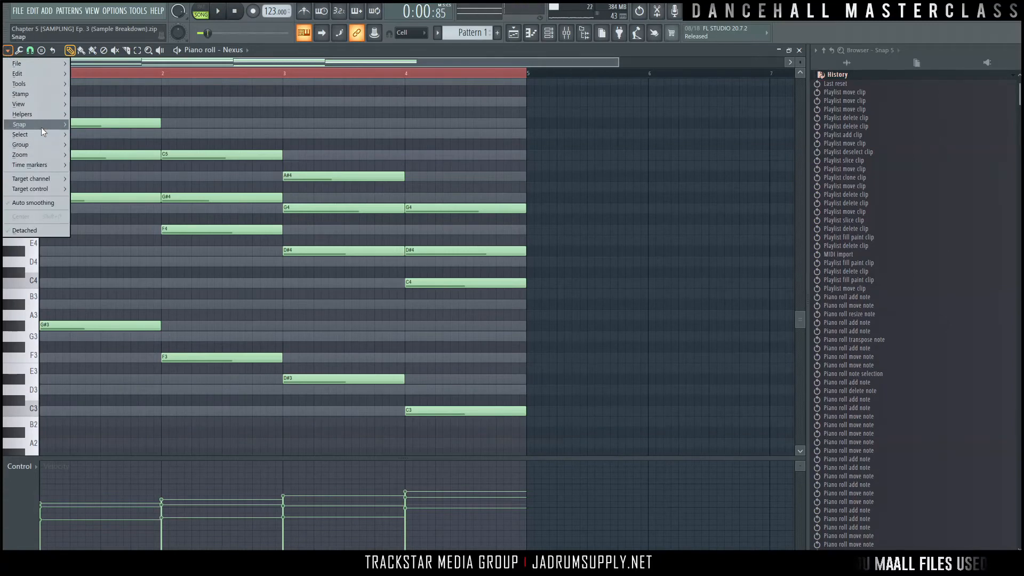
mouse_move(57, 106)
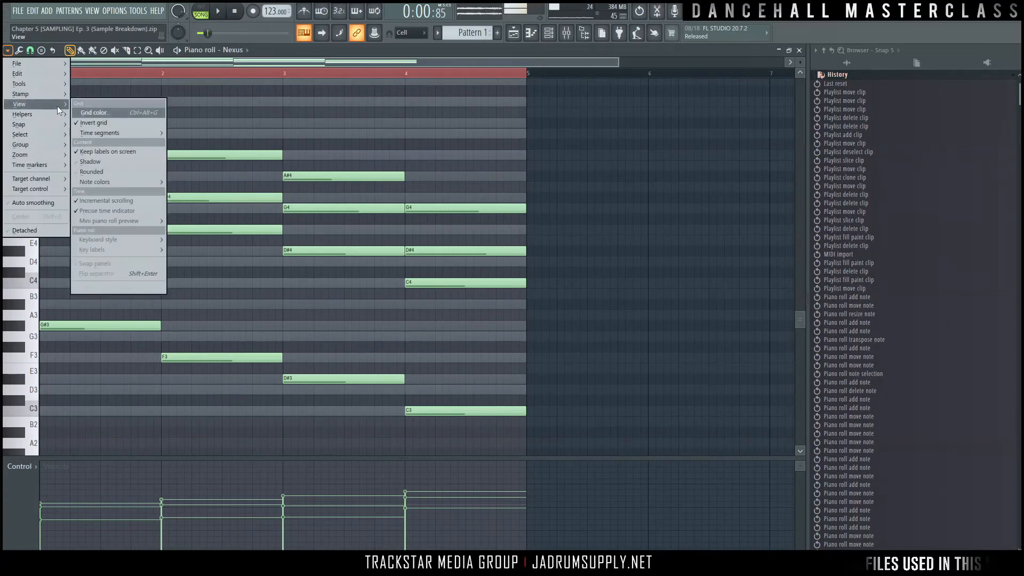
click(123, 162)
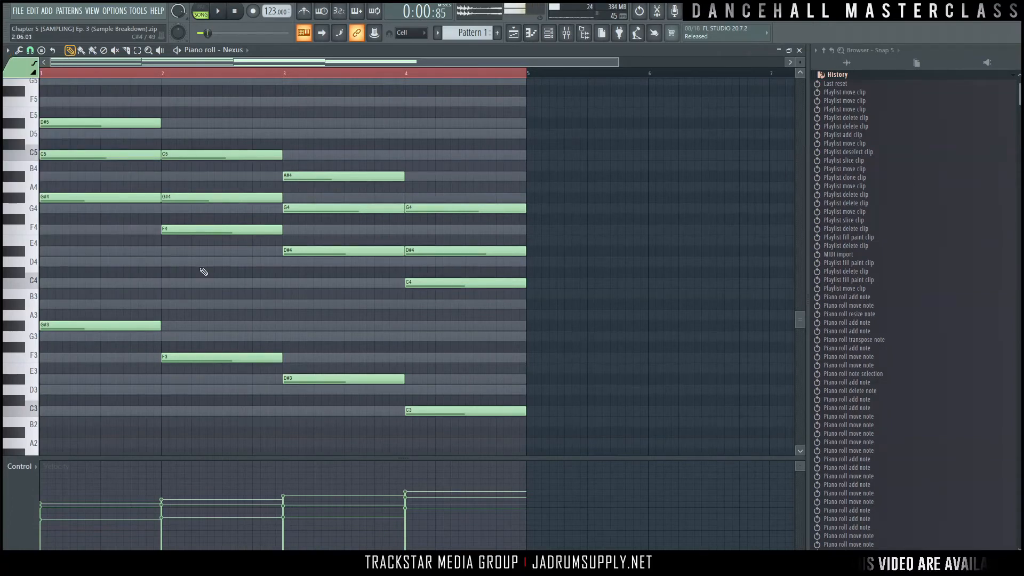
mouse_move(226, 229)
mouse_down()
mouse_move(225, 270)
mouse_move(224, 228)
mouse_up()
click(8, 50)
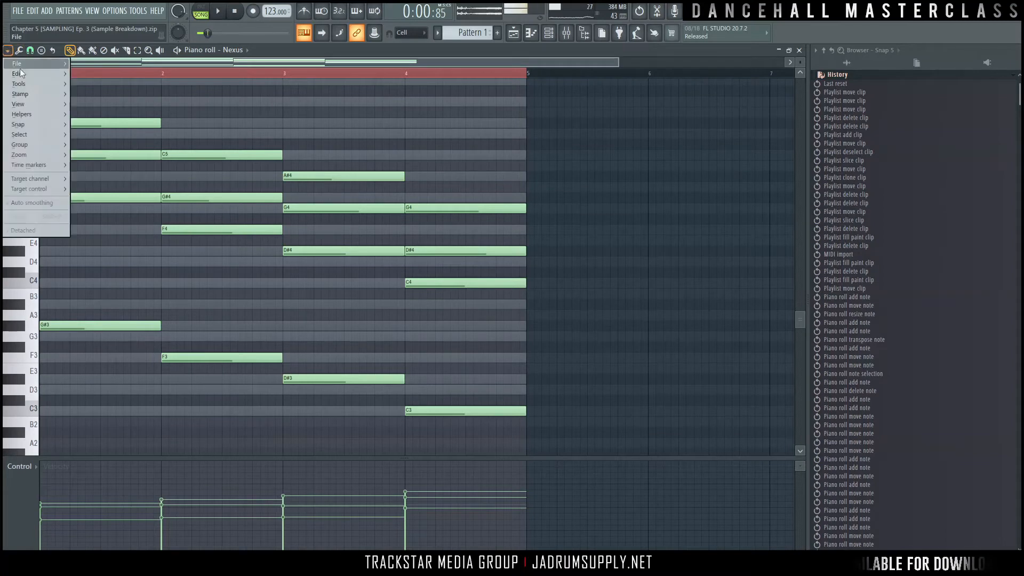
mouse_move(42, 114)
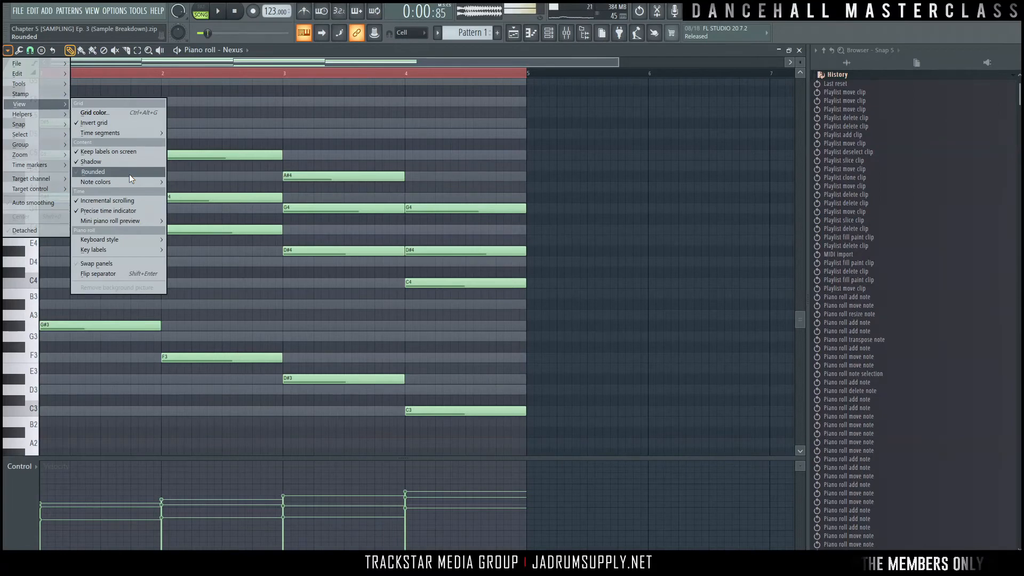
click(129, 174)
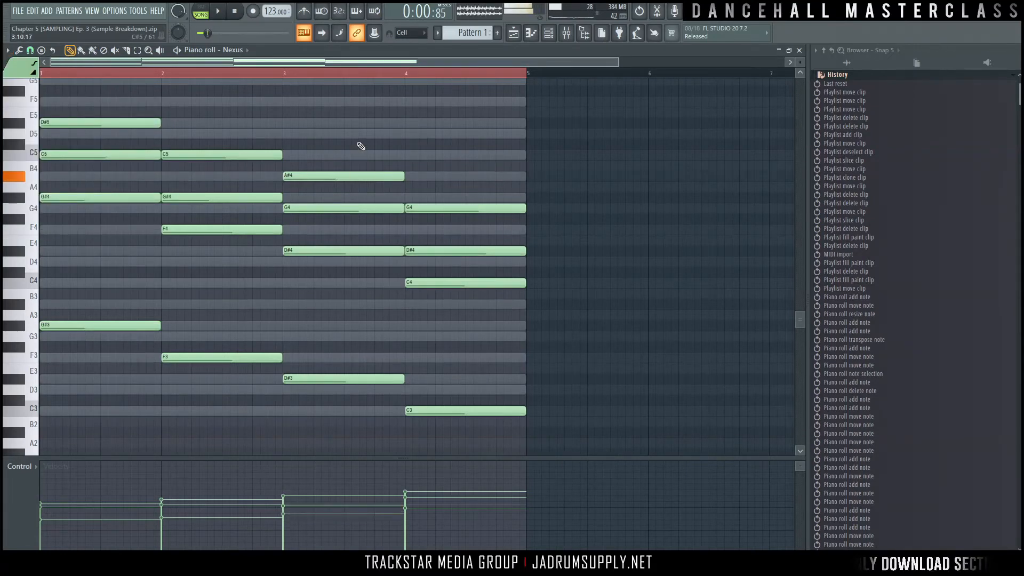
Select the A#4 note in bar 3 and turn off the Rounded and Shadow note options.
scroll(799, 60, up, 2)
scroll(377, 190, up, 3)
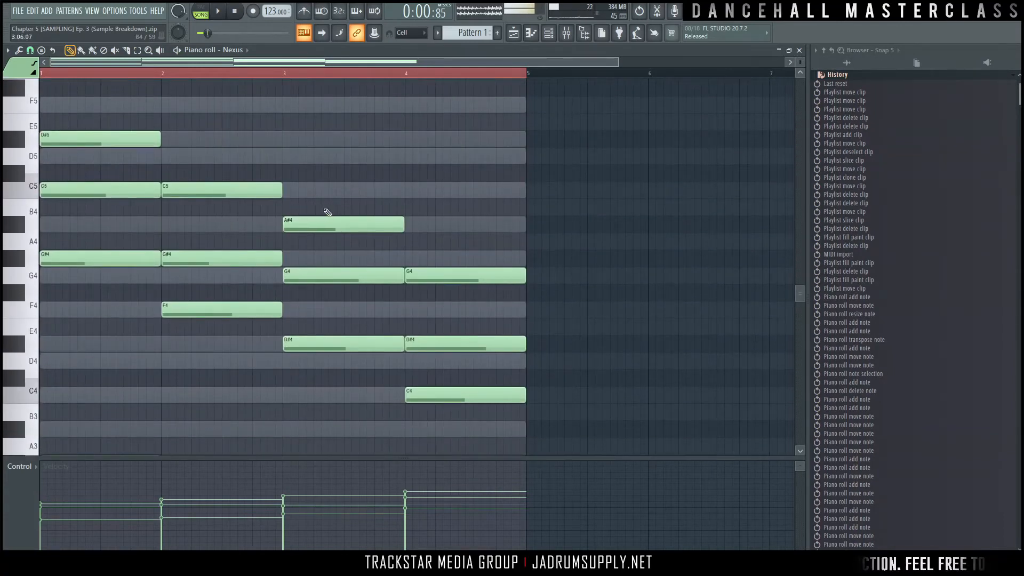
scroll(212, 73, up, 3)
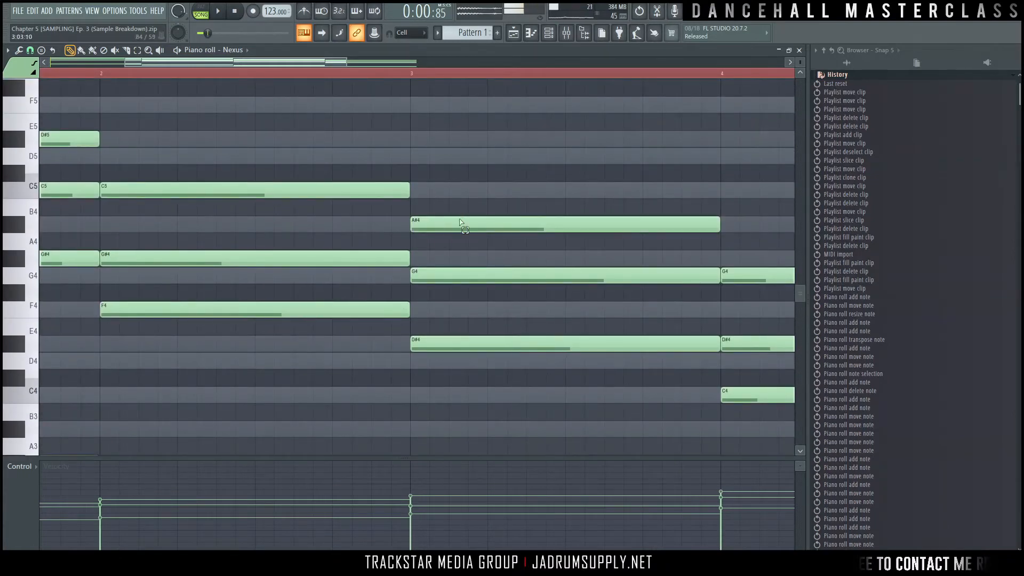
click(439, 222)
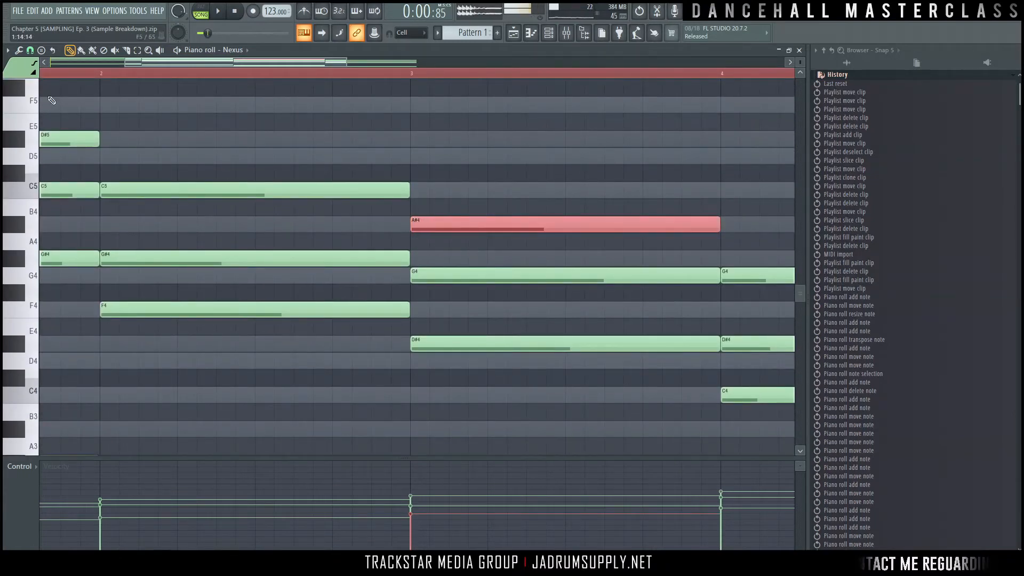
click(7, 49)
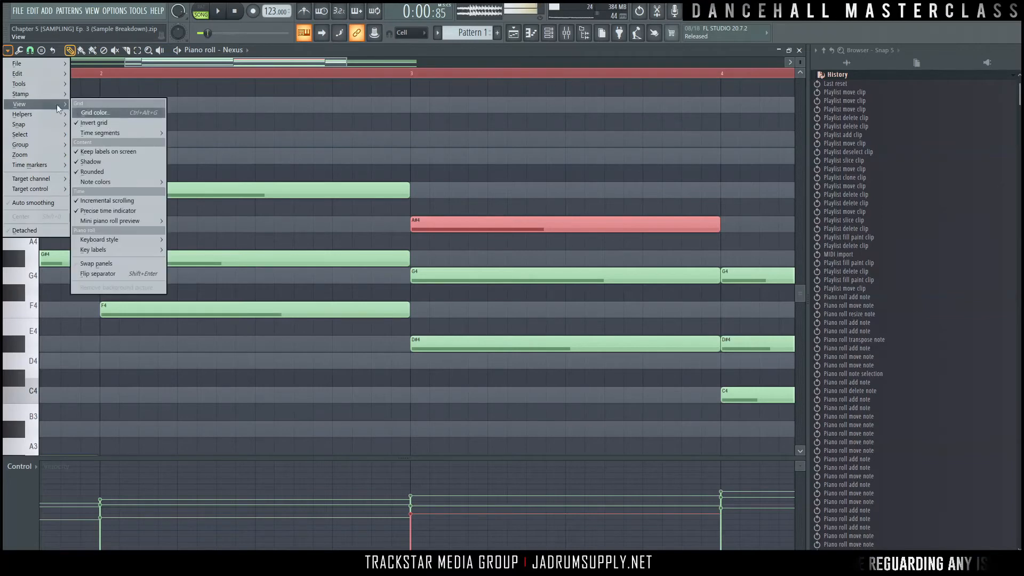
click(114, 172)
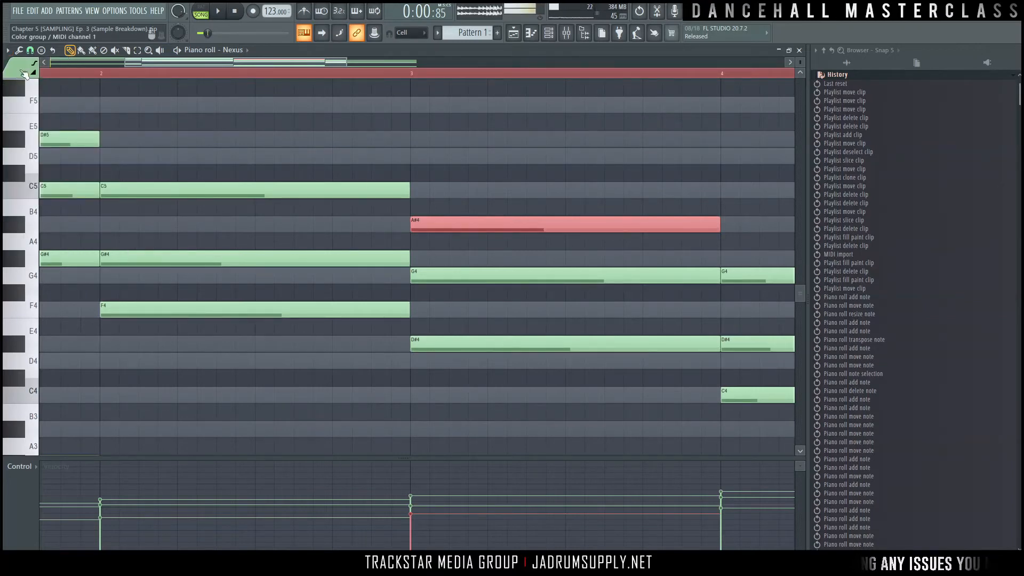
click(7, 50)
mouse_move(52, 104)
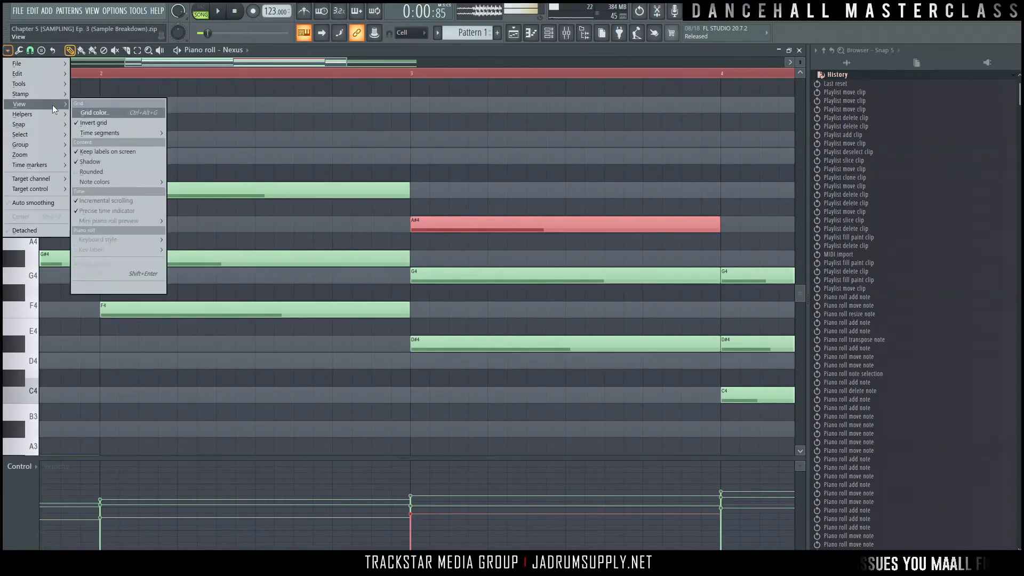
click(107, 162)
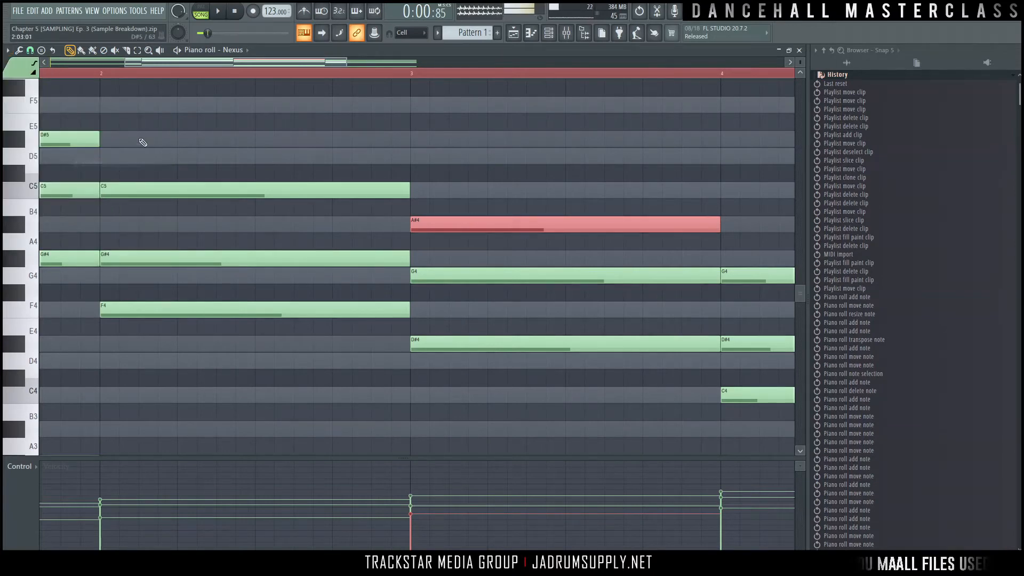
Turn the Shadow and Rounded note options back on.
click(8, 50)
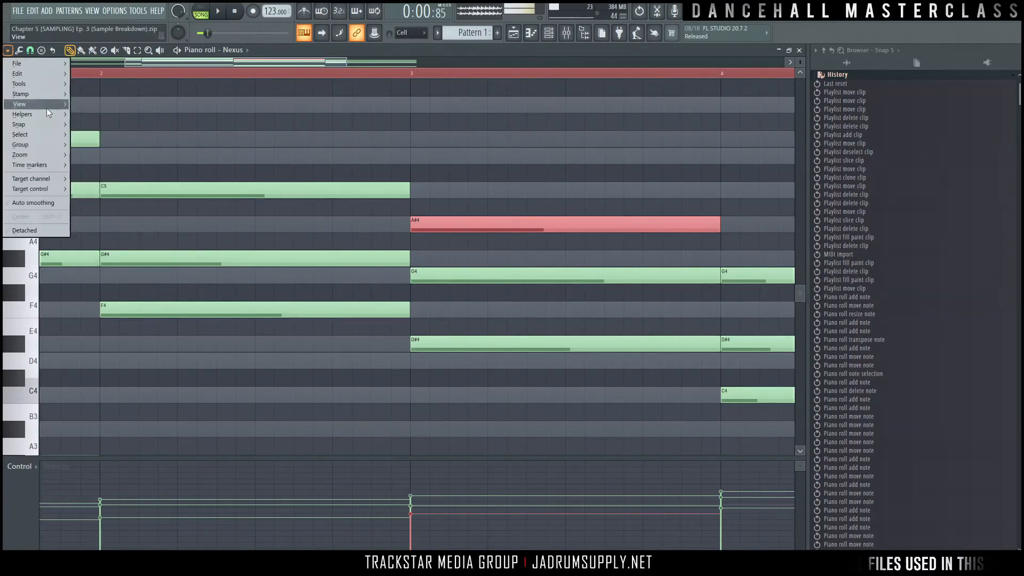
mouse_move(46, 105)
click(121, 155)
click(8, 50)
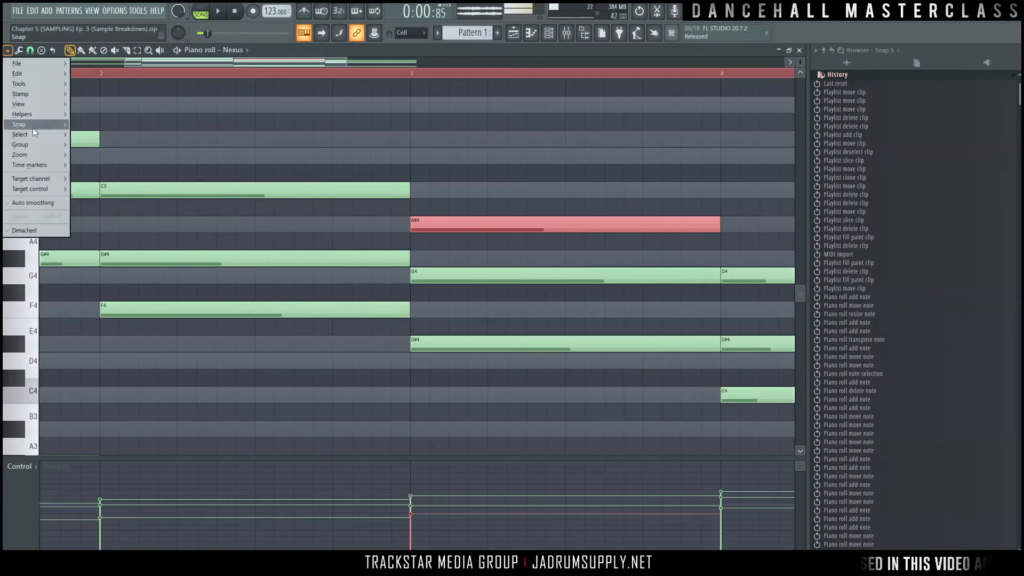
click(97, 170)
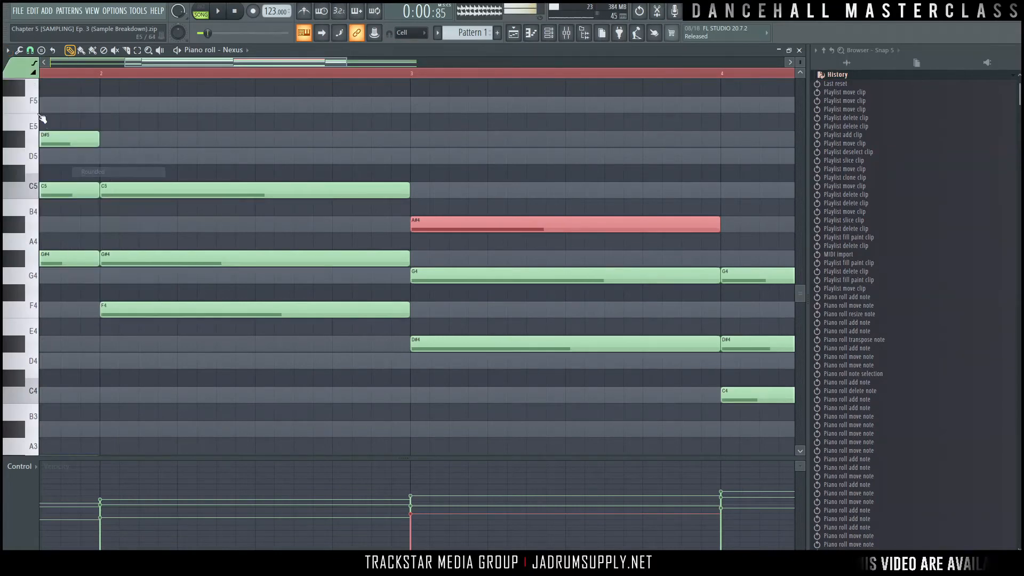
click(7, 50)
mouse_move(36, 104)
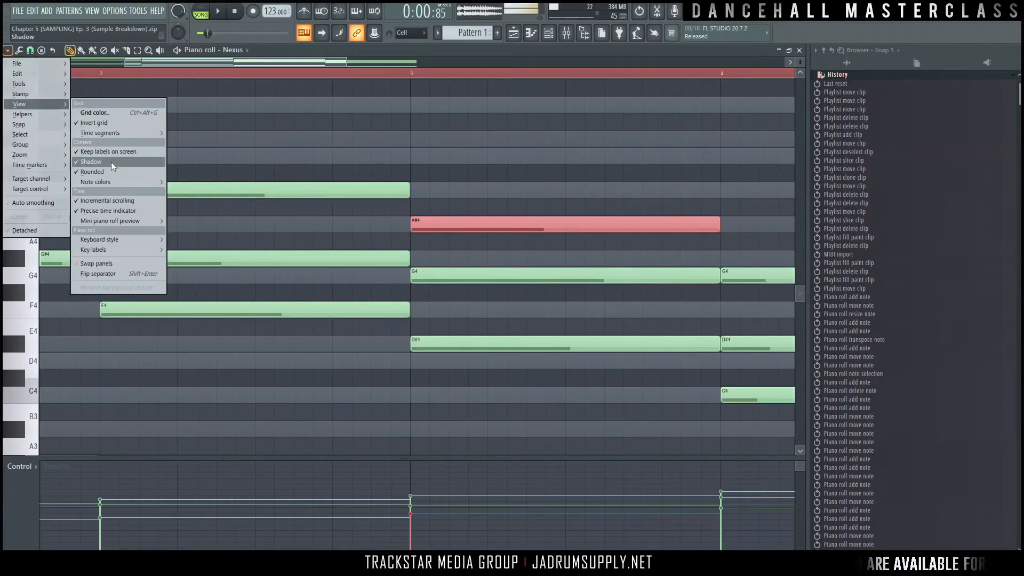
mouse_move(132, 182)
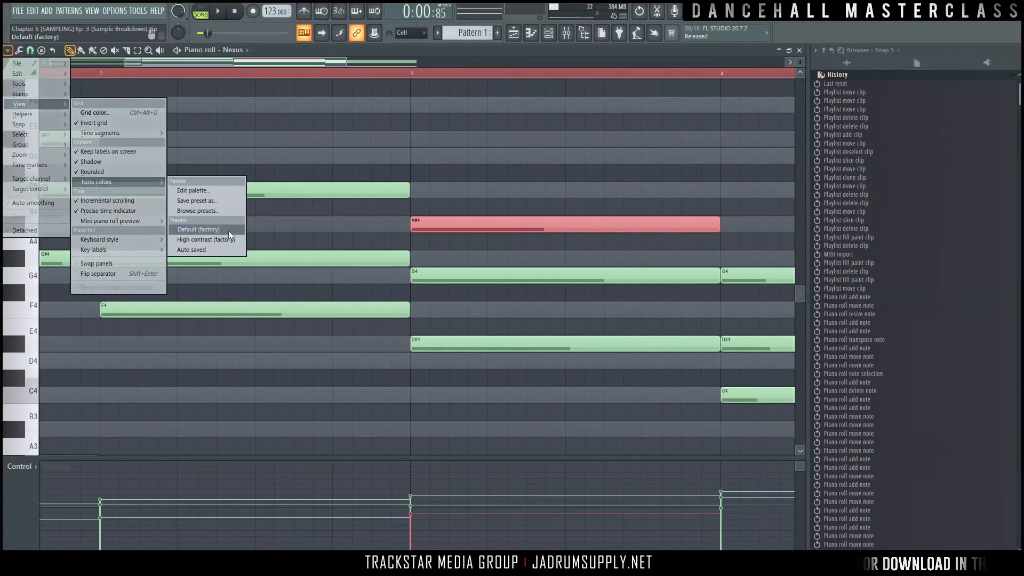
click(489, 149)
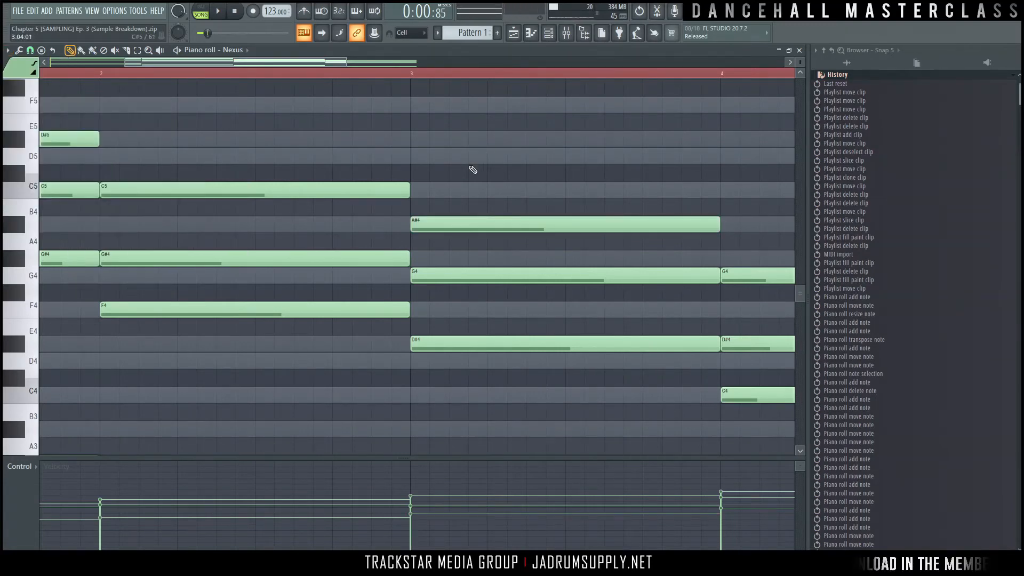
Select all the notes, choose color group 6 as the note color, and deselect the notes.
scroll(472, 168, down, 3)
scroll(304, 265, up, 2)
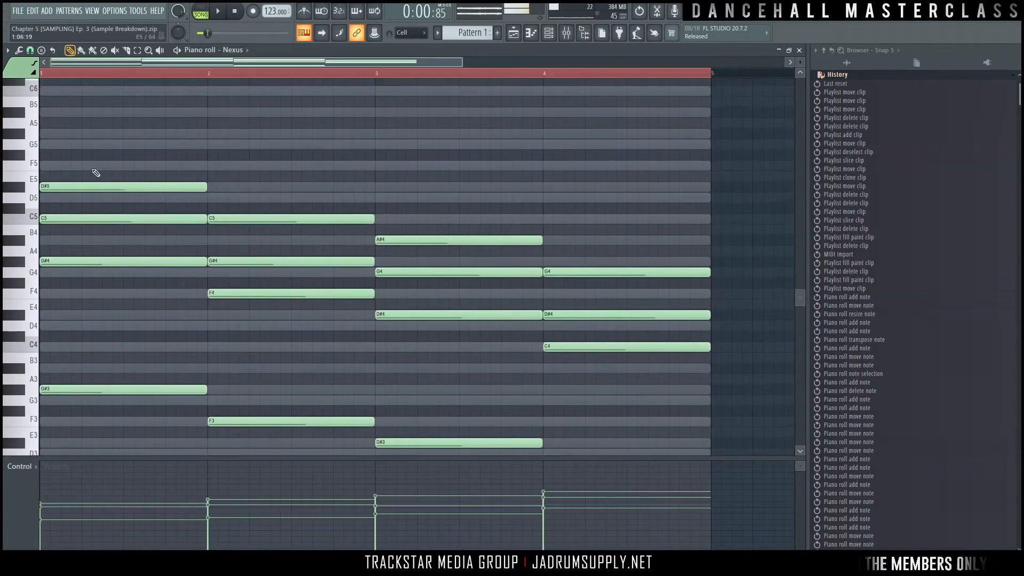
key(ctrl+a)
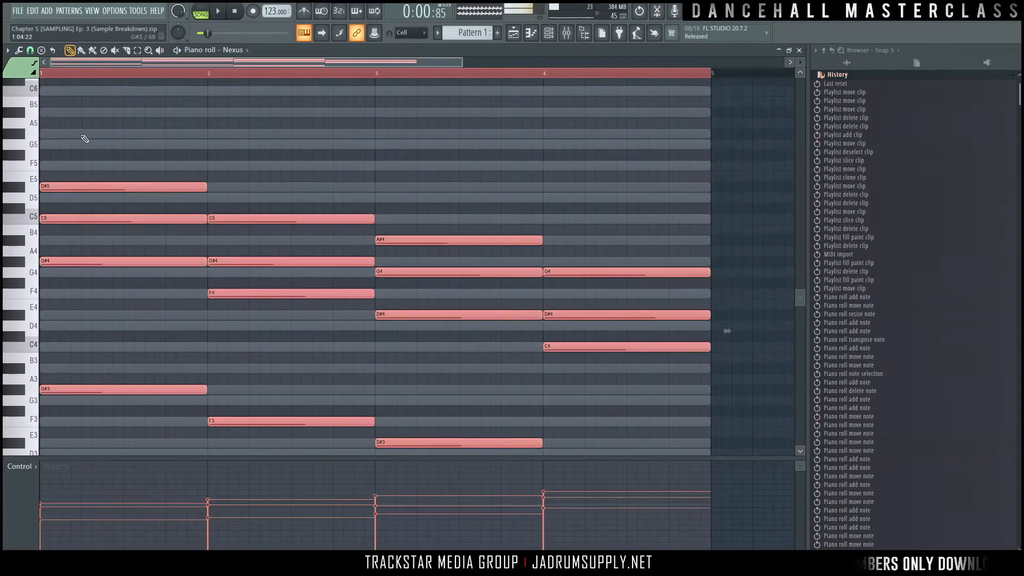
click(16, 72)
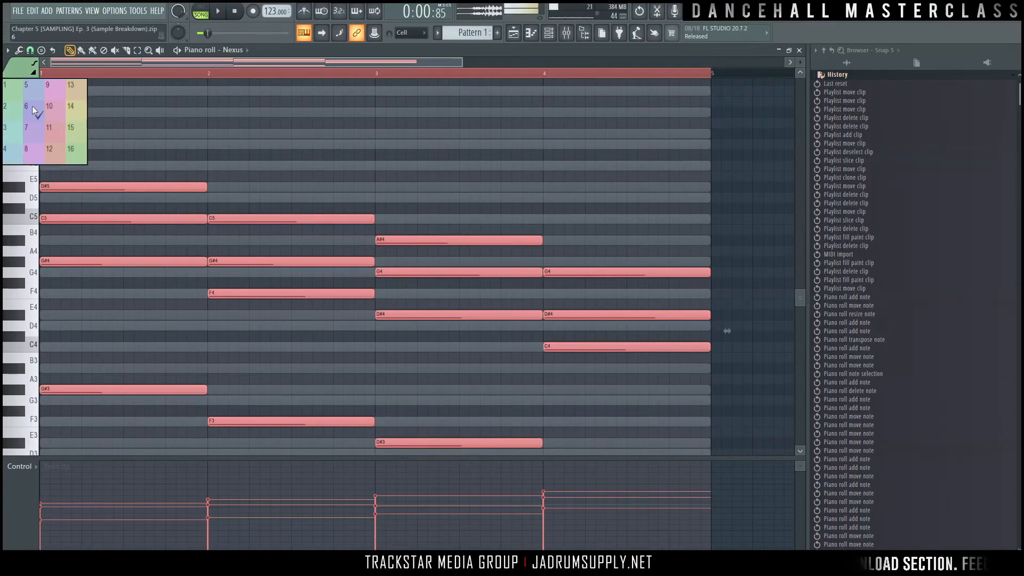
click(33, 109)
key(ctrl+d)
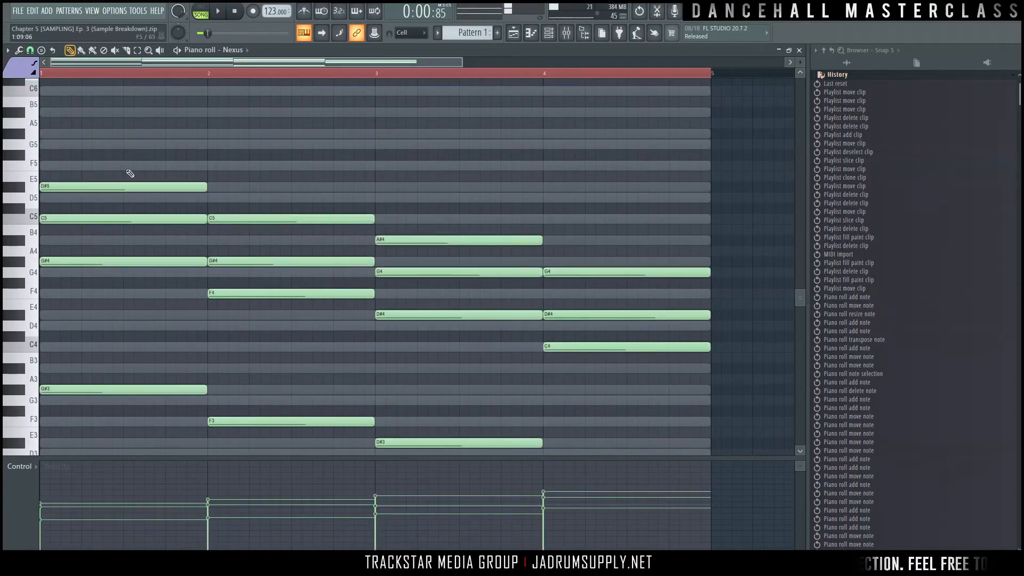
Add one-bar notes in color group 6 around the upper chord area on G5, F5, A#5, F#5, E5 and D#5.
click(190, 144)
click(452, 165)
click(452, 112)
click(368, 154)
click(316, 175)
click(314, 186)
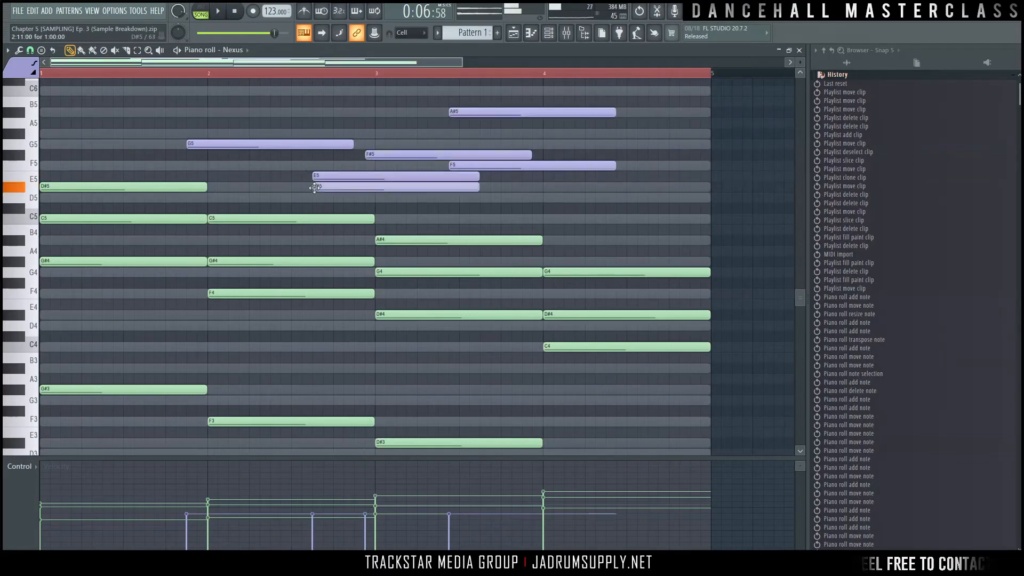
Delete the six color group 6 notes above the chords on D#5, E5, F5, F#5, A#5 and G5.
right_click(458, 187)
right_click(467, 176)
right_click(482, 166)
right_click(498, 154)
right_click(520, 112)
right_click(277, 145)
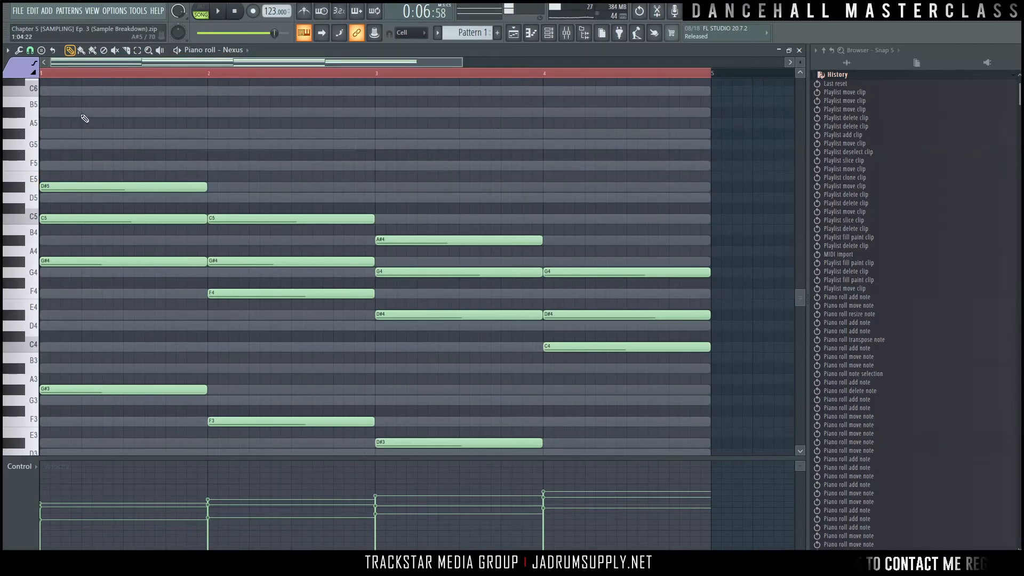
Choose color group 1 as the note color, and replace it with color group 16.
click(18, 71)
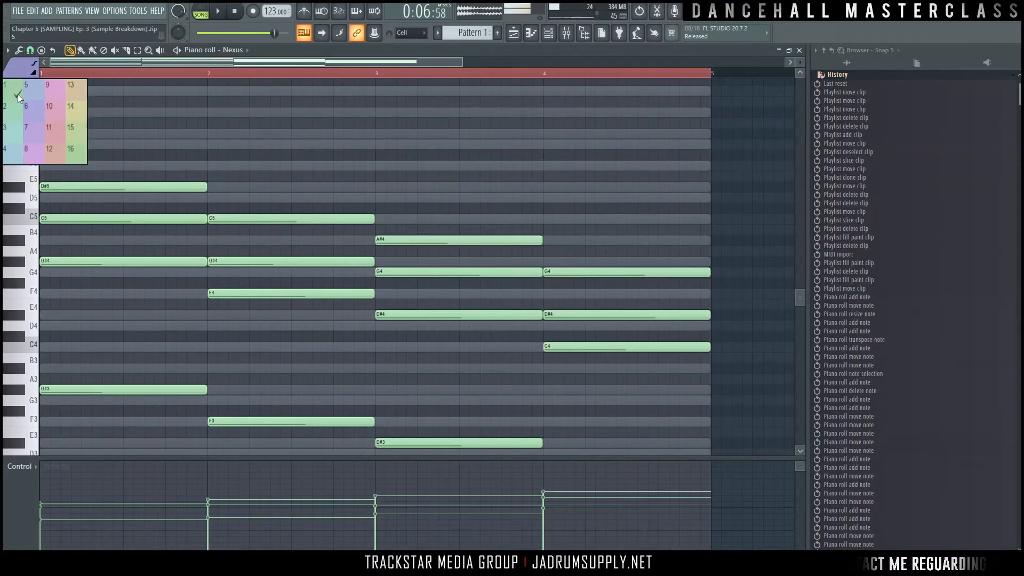
click(6, 88)
click(11, 72)
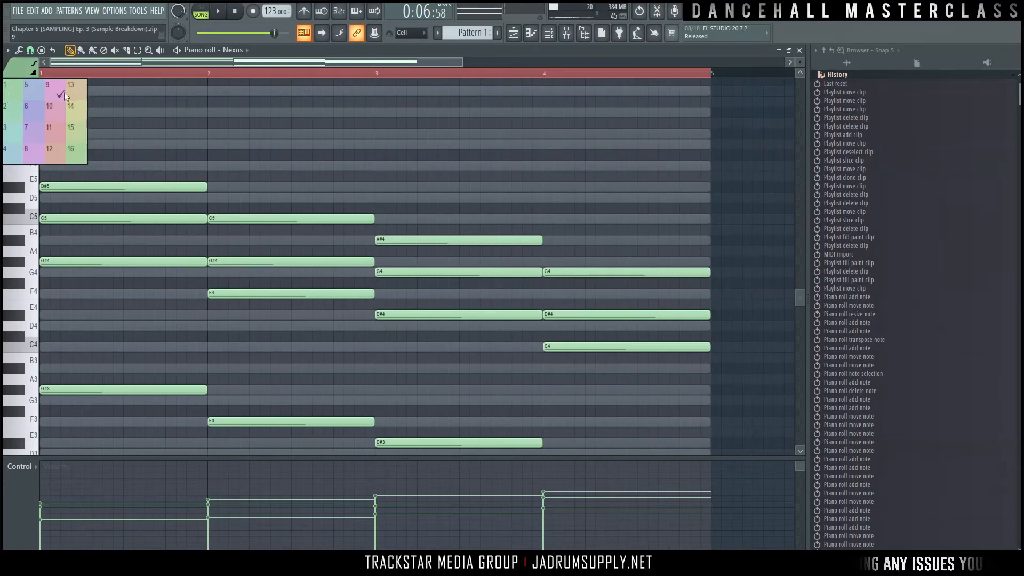
click(74, 154)
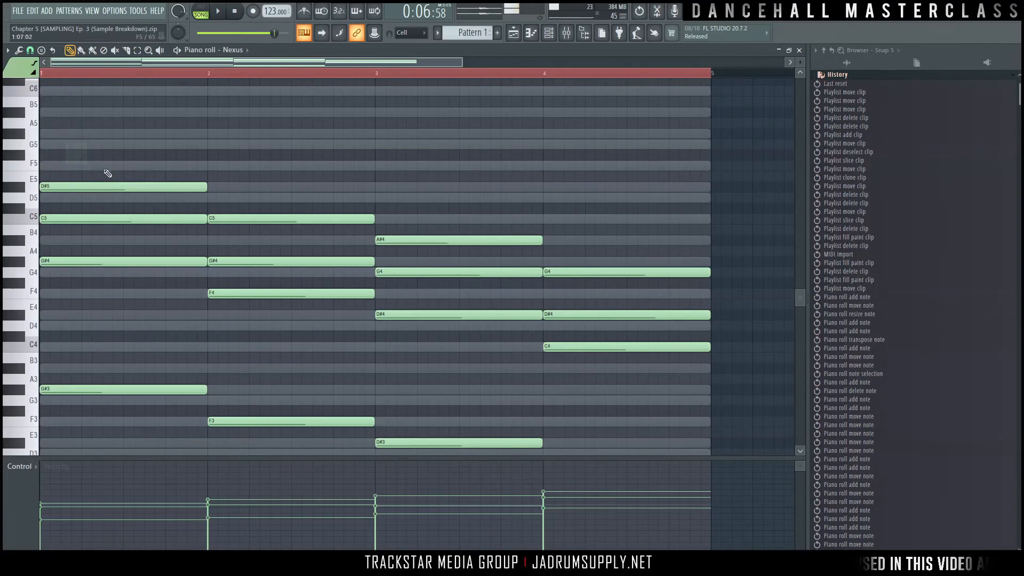
Select all the chord notes, gray them out and deselect them, undoing the stray note added above.
drag(92, 162, 636, 555)
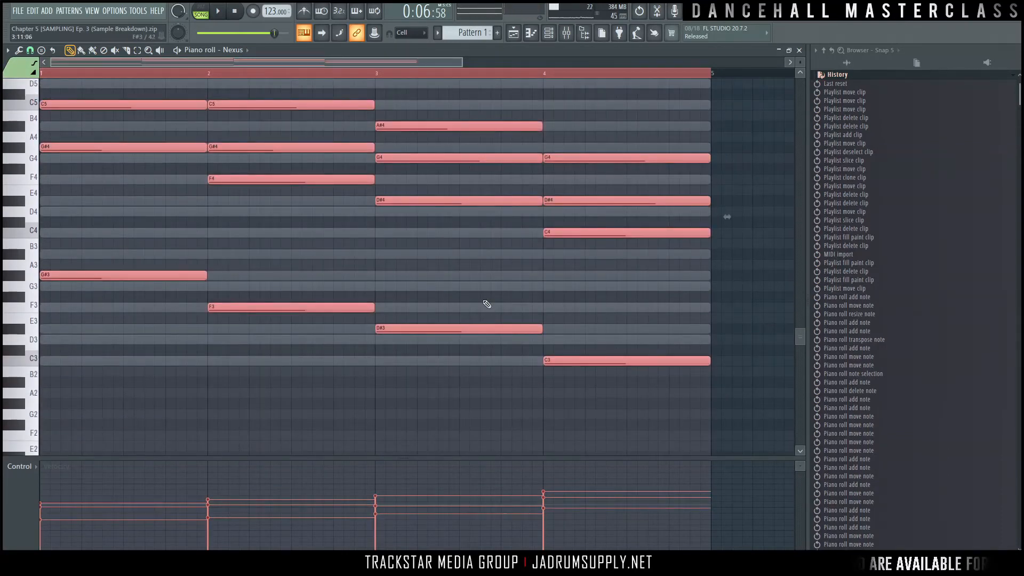
click(506, 270)
scroll(345, 208, up, 10)
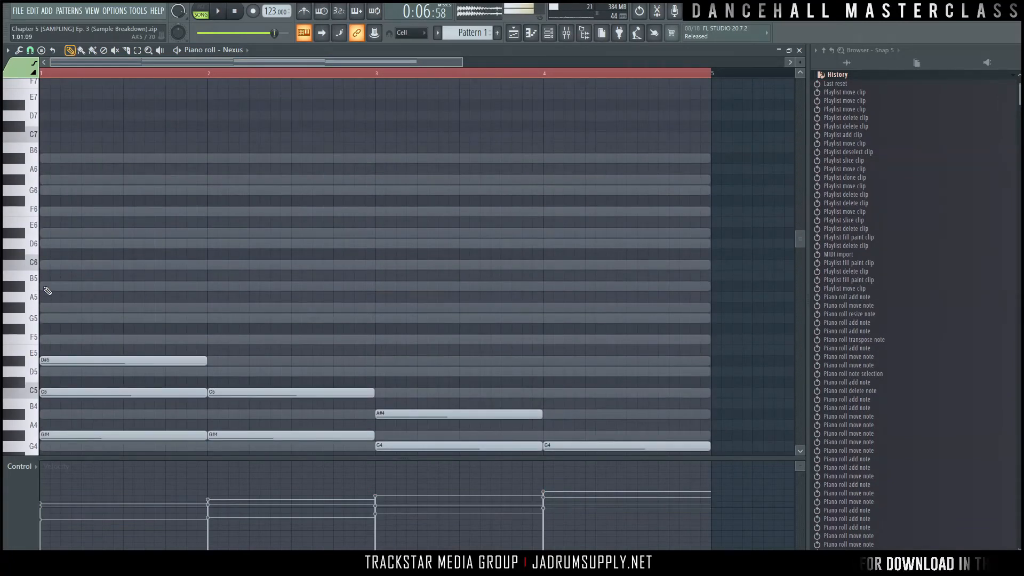
click(44, 287)
key(ctrl+z)
Add one-bar notes in color group 16 on D6, A5, A#5, D#6 and F#6 and briefly play the pattern from the start.
click(18, 70)
click(73, 145)
click(44, 243)
click(138, 296)
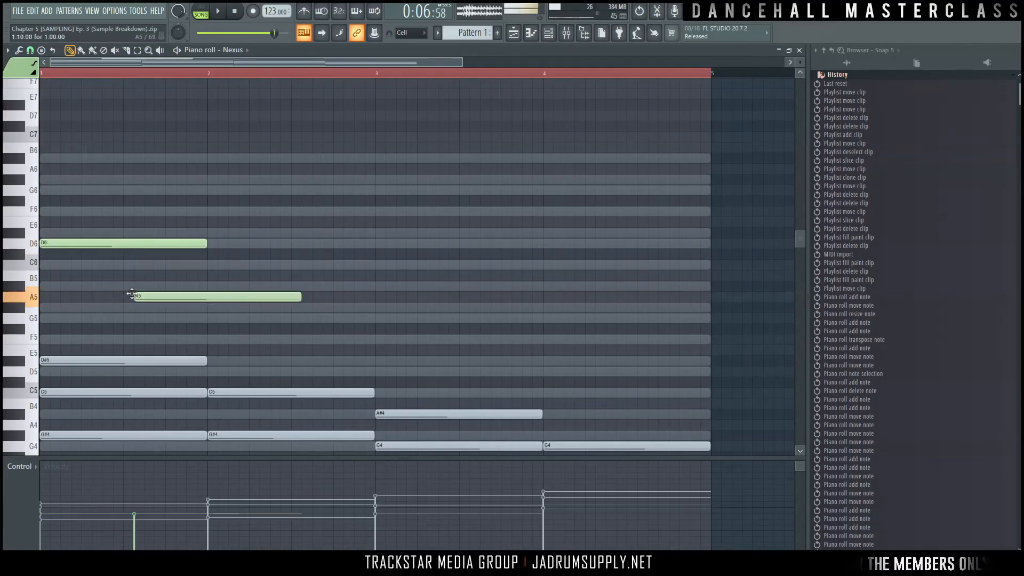
click(326, 286)
click(358, 232)
click(274, 200)
key(space)
key(space)
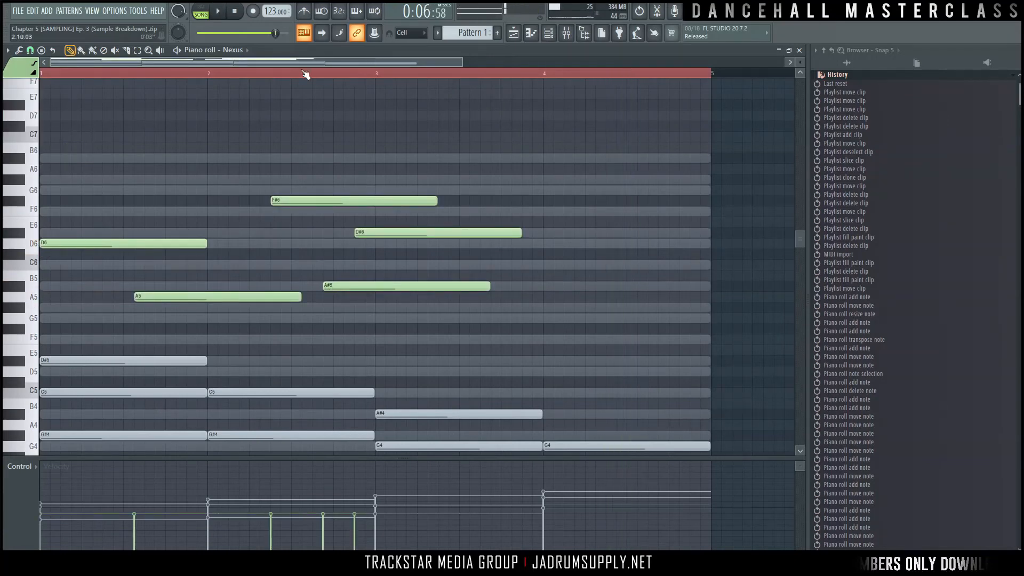
drag(146, 75, 31, 87)
key(space)
key(space)
Delete the five color group 16 notes above the chords.
right_click(184, 244)
right_click(234, 297)
right_click(367, 286)
right_click(407, 232)
right_click(368, 200)
Add ten one-bar notes in color group 6 above the chords, between B5 and A6, and briefly play the pattern.
click(23, 68)
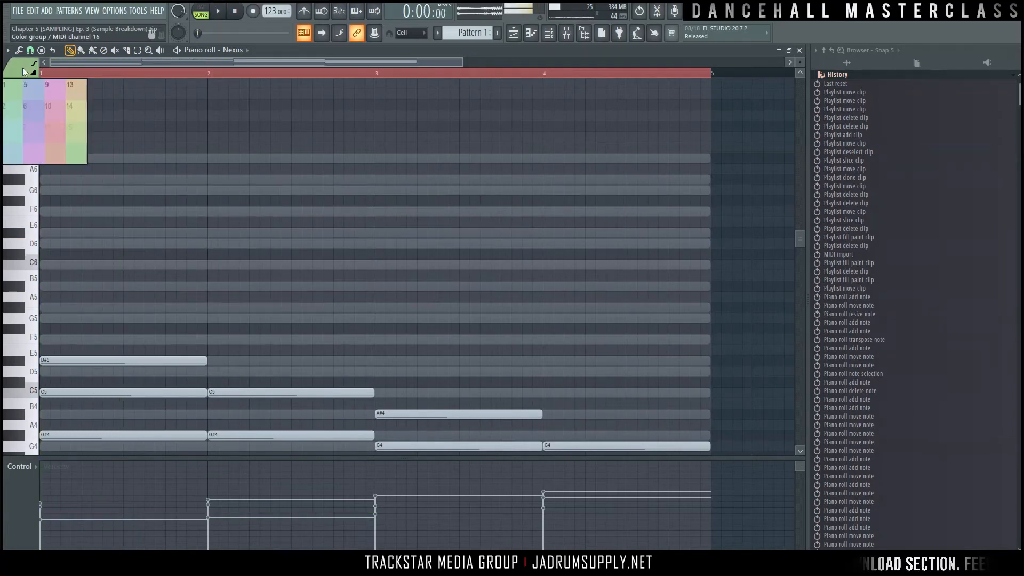
click(41, 115)
click(128, 224)
drag(314, 264, 324, 265)
click(471, 223)
click(471, 180)
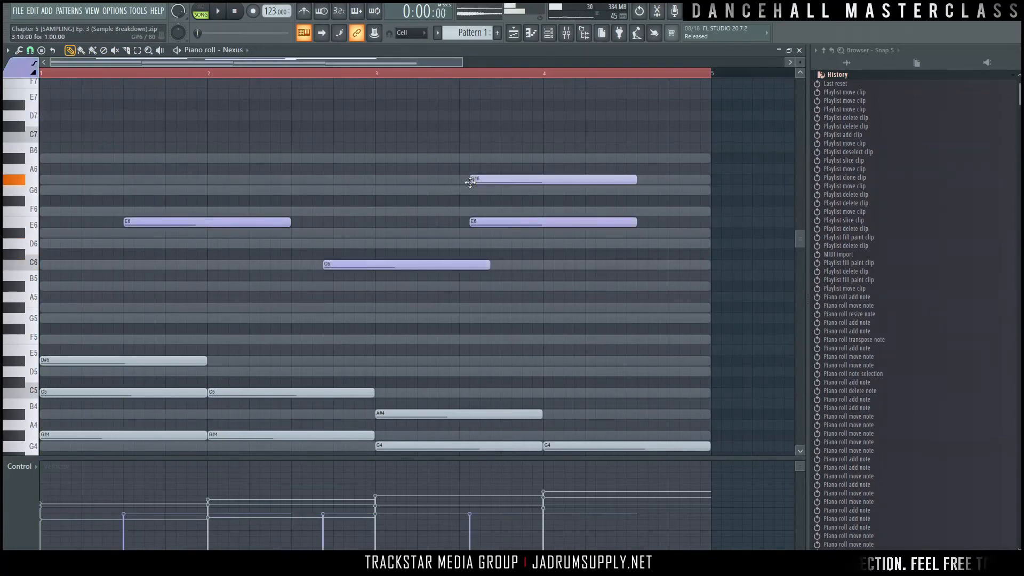
click(296, 169)
click(139, 191)
click(178, 276)
click(115, 264)
click(84, 200)
click(74, 179)
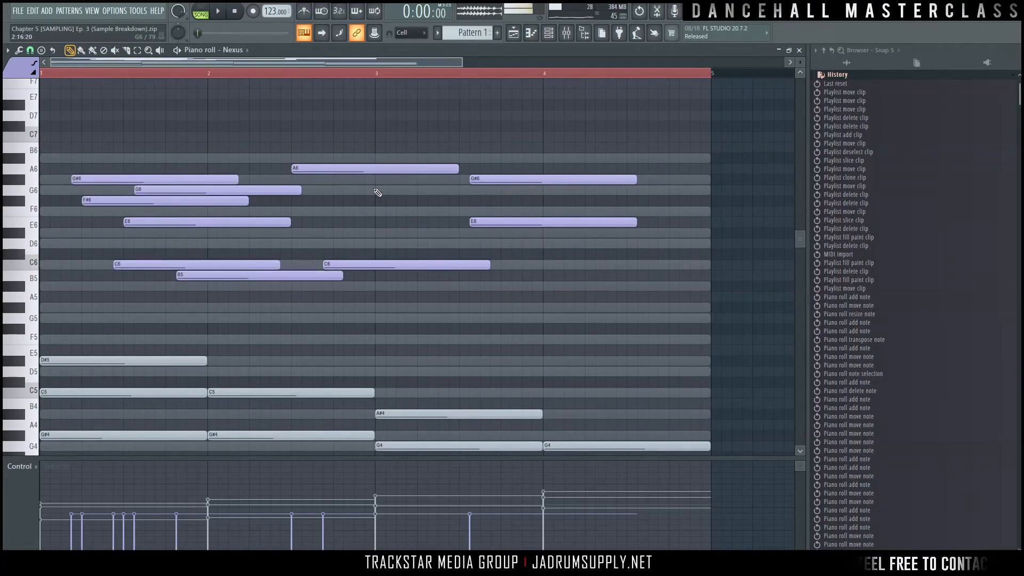
key(space)
key(space)
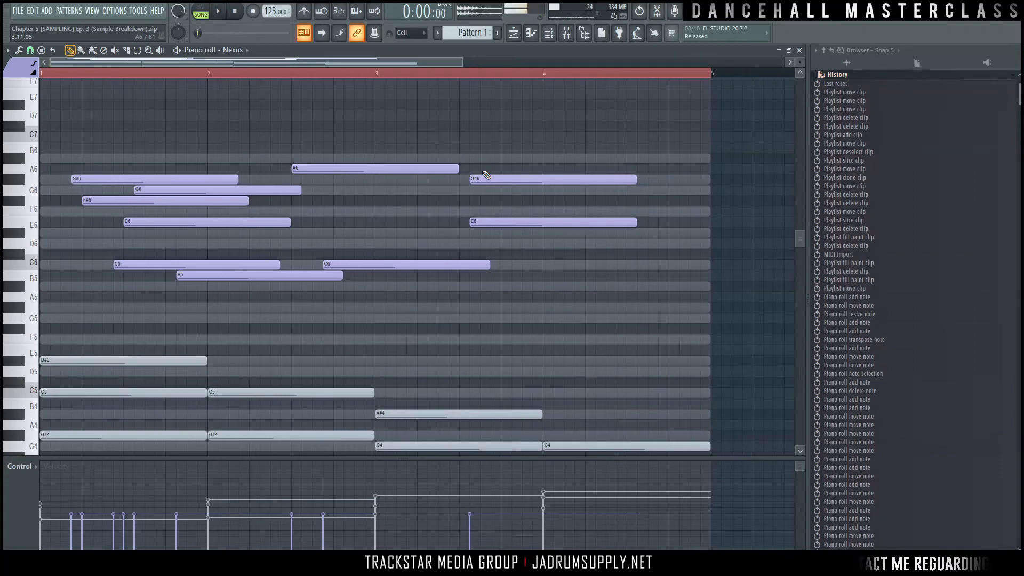
Set the note color to color group 1 and delete all the color group 6 notes above the chords.
click(18, 68)
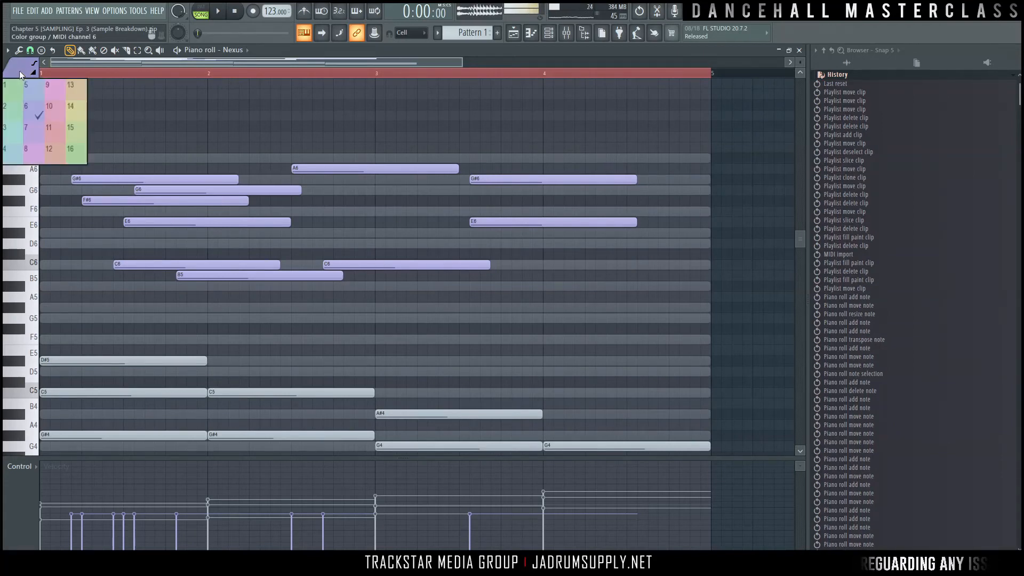
click(16, 89)
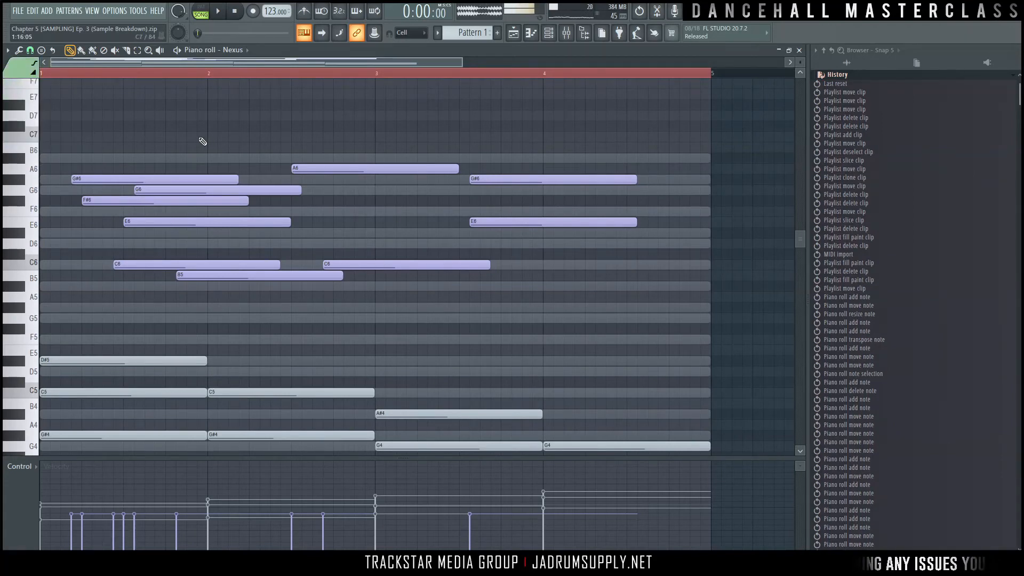
right_click(205, 179)
right_click(346, 169)
right_click(400, 264)
right_click(483, 222)
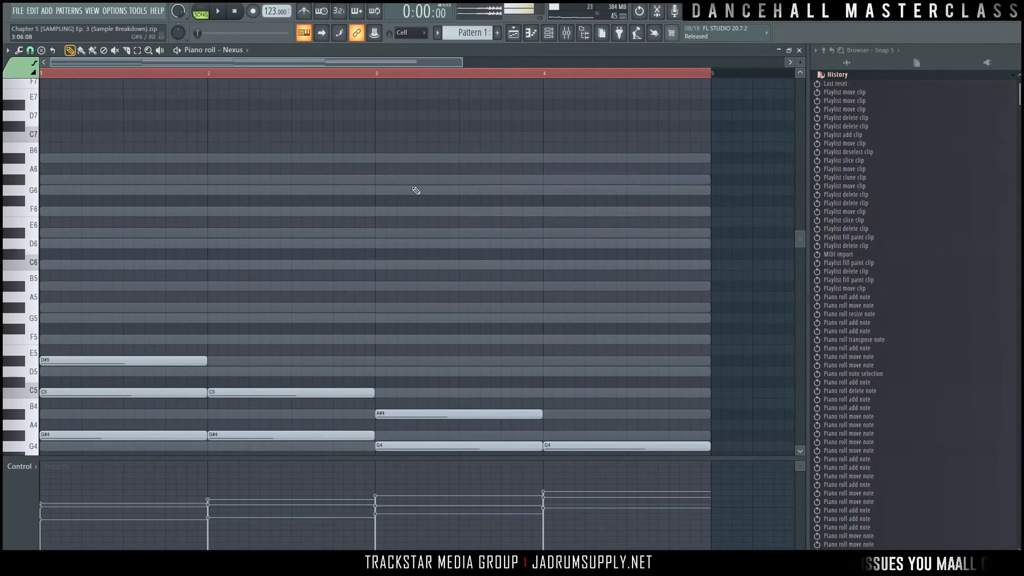
Select all the chord notes, return them to green and deselect them.
scroll(488, 175, down, 6)
key(ctrl+a)
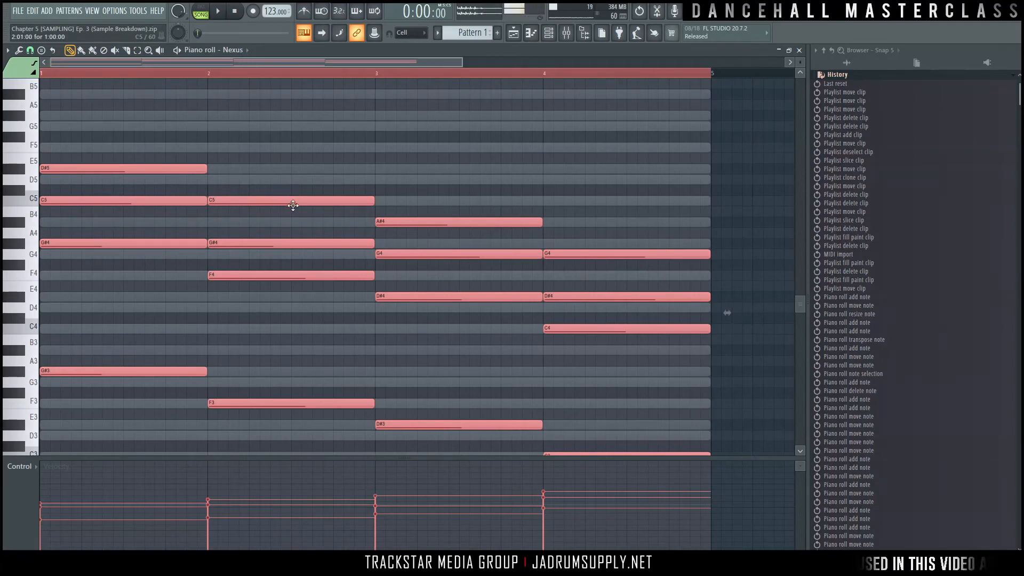
key(ctrl+d)
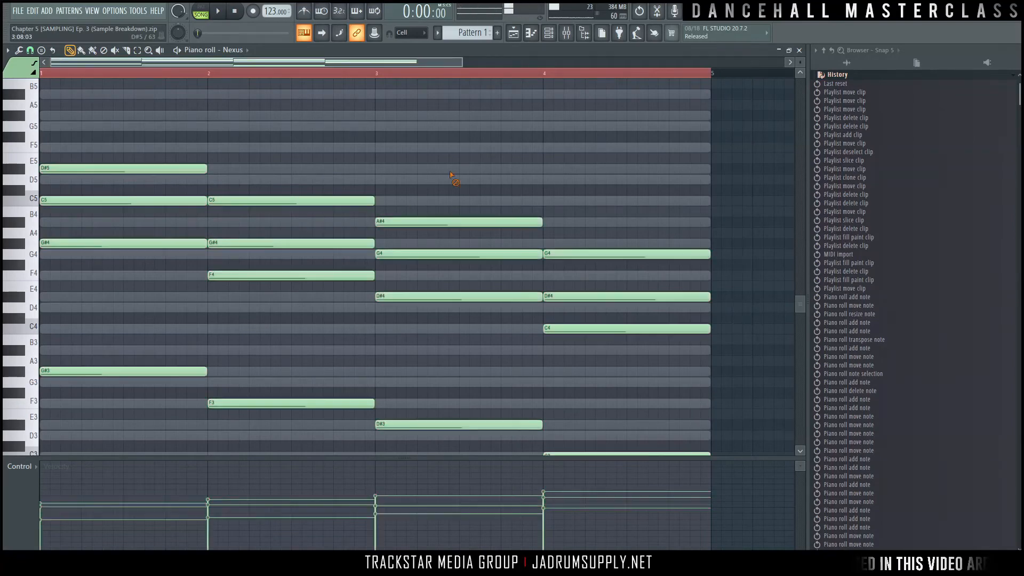
Look at the Precise time indicator option and play the pattern briefly to watch the time indicator move.
click(8, 49)
mouse_move(51, 104)
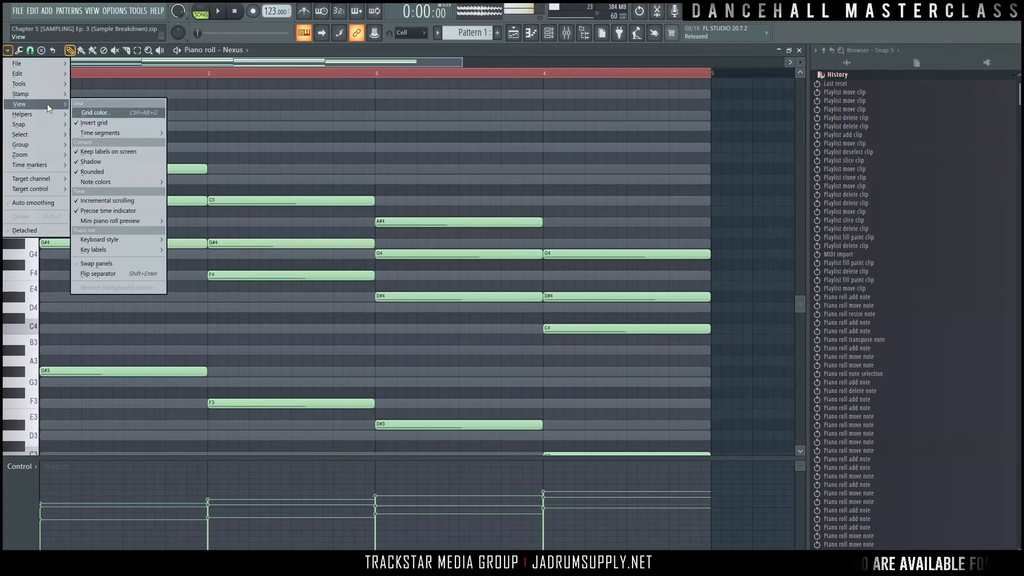
click(130, 210)
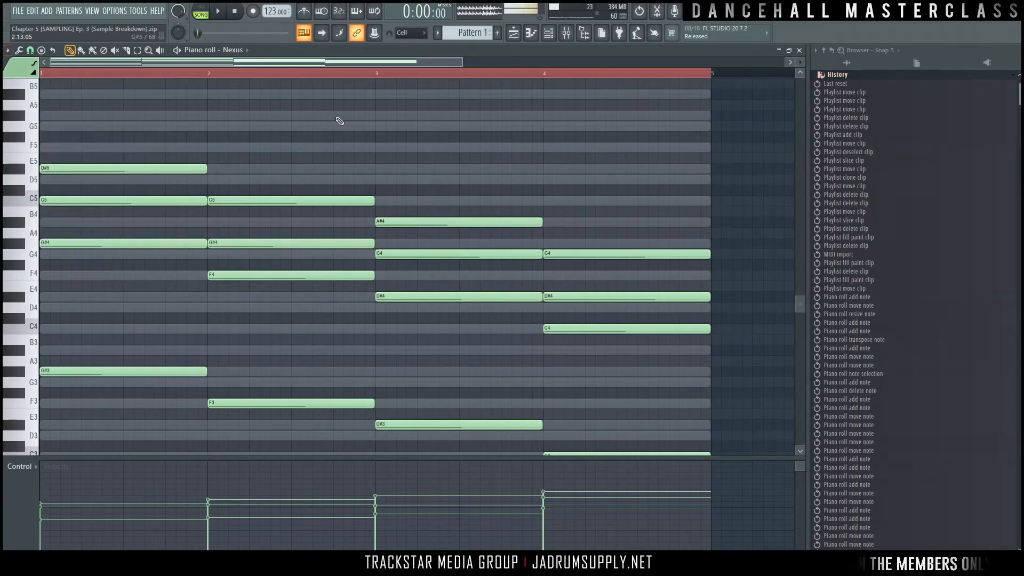
key(space)
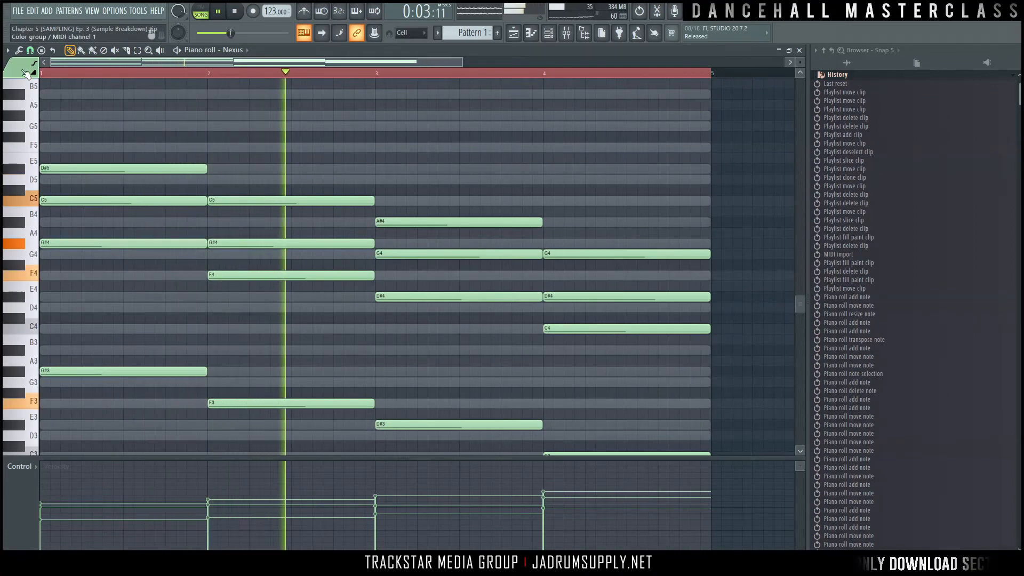
key(space)
Examine the Mini piano roll preview option and the note preview strip above the timeline.
click(8, 50)
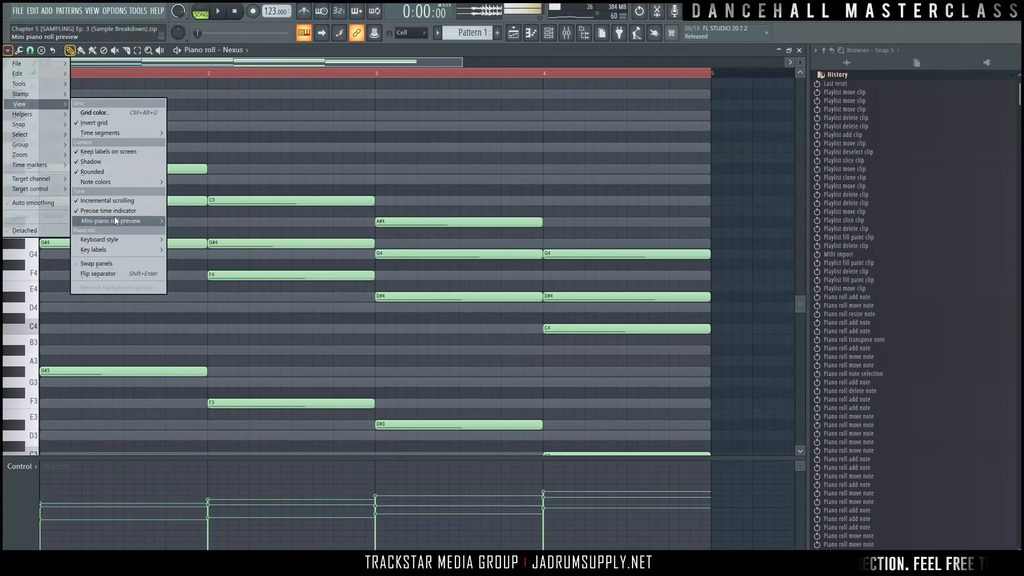
mouse_move(112, 218)
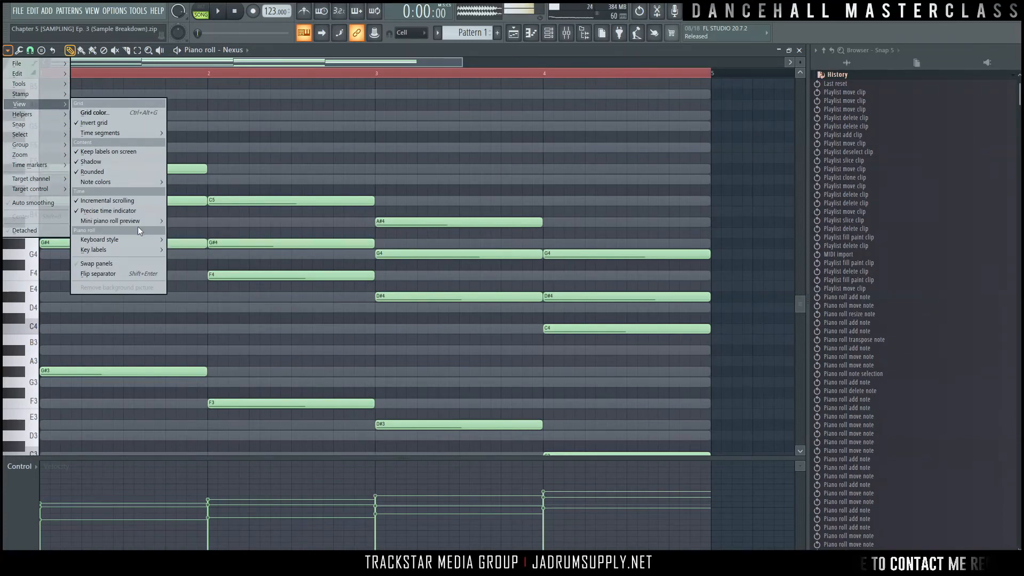
click(285, 104)
drag(280, 62, 386, 56)
drag(190, 62, 4, 77)
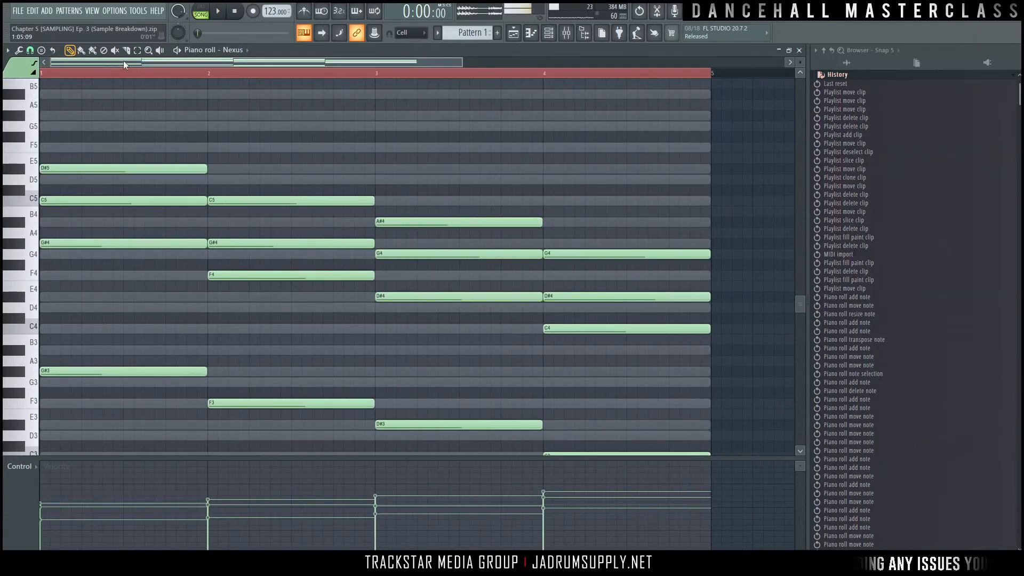
Turn on Double height for the mini piano roll preview.
click(7, 50)
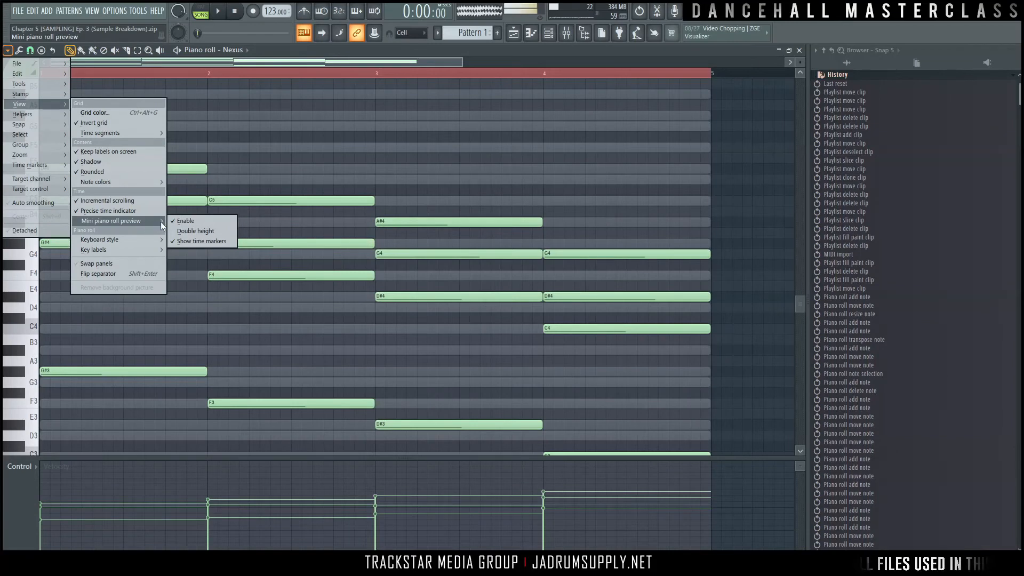
click(199, 232)
drag(297, 74, 195, 70)
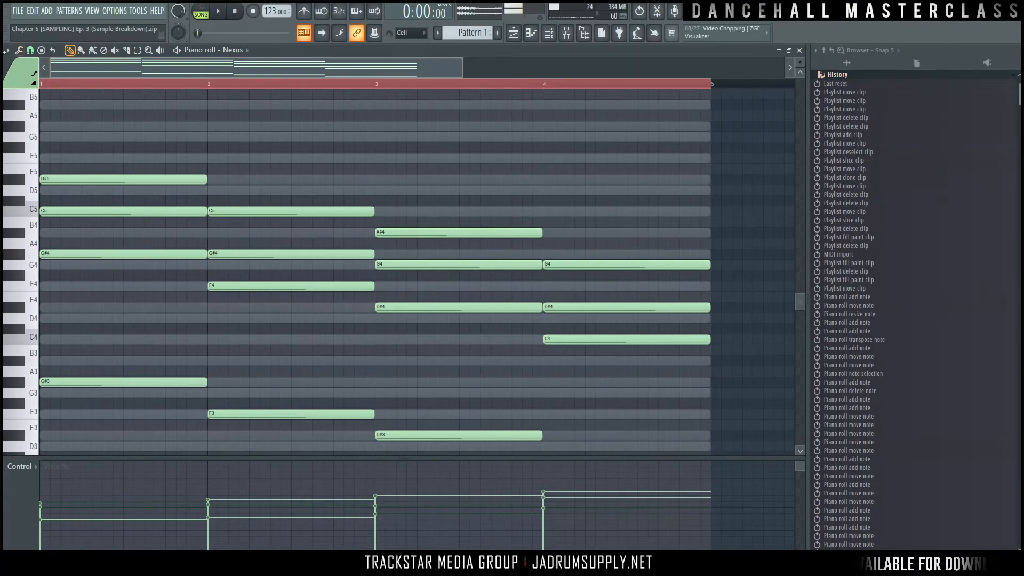
Set the piano roll keyboard style to List.
click(7, 50)
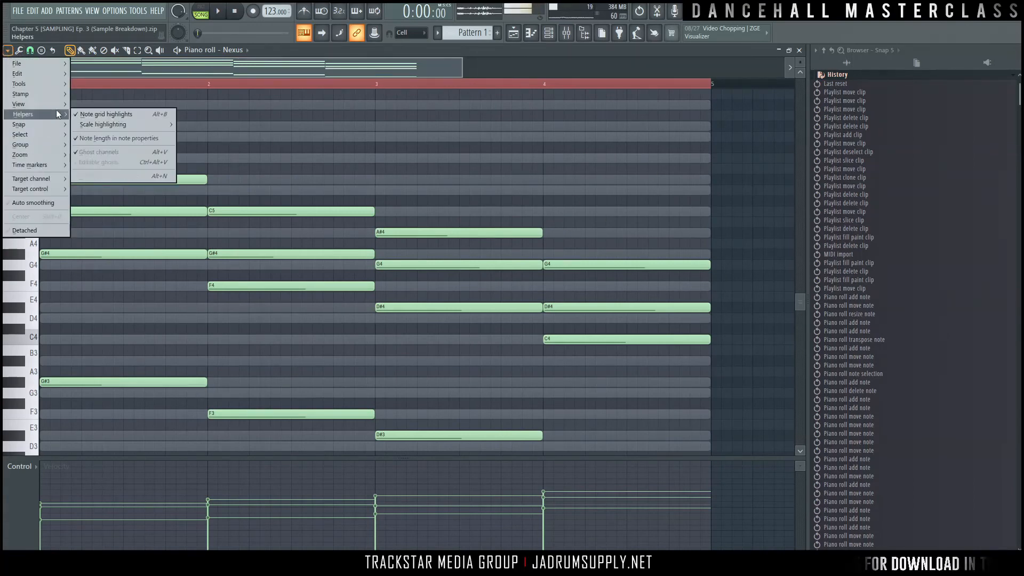
mouse_move(57, 107)
mouse_move(134, 241)
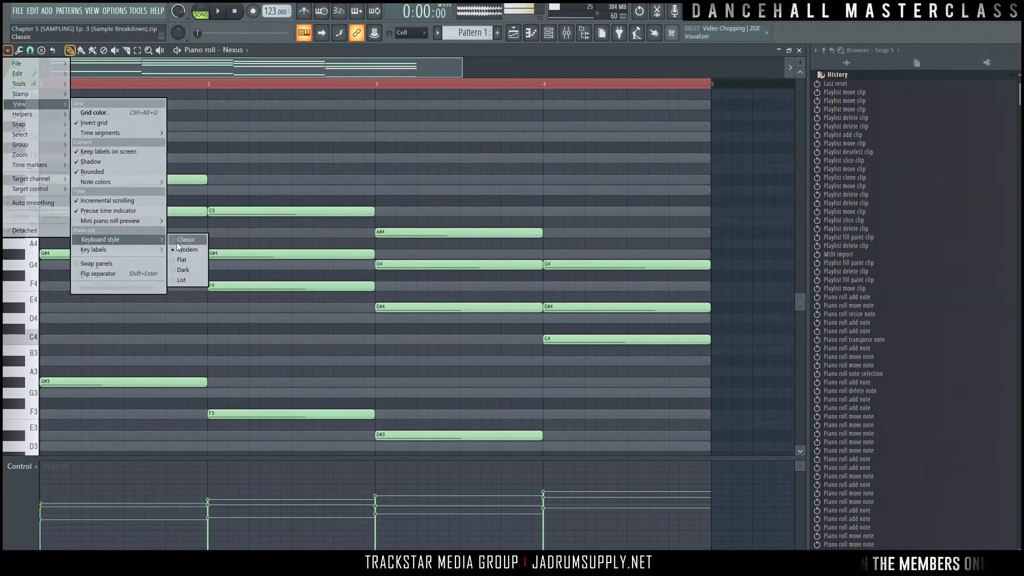
click(187, 280)
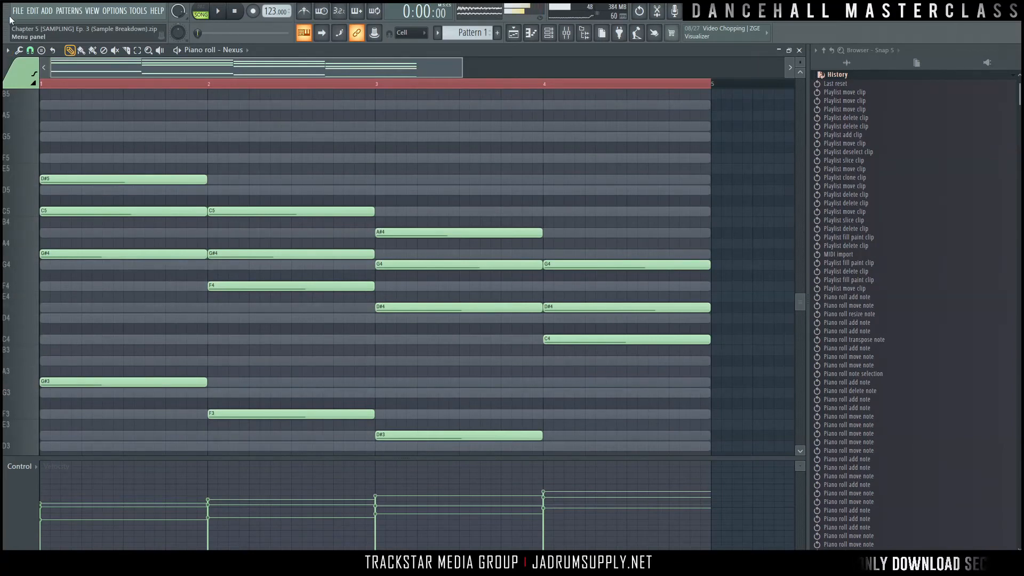
Set the piano roll keyboard style to Dark.
click(7, 50)
mouse_move(58, 104)
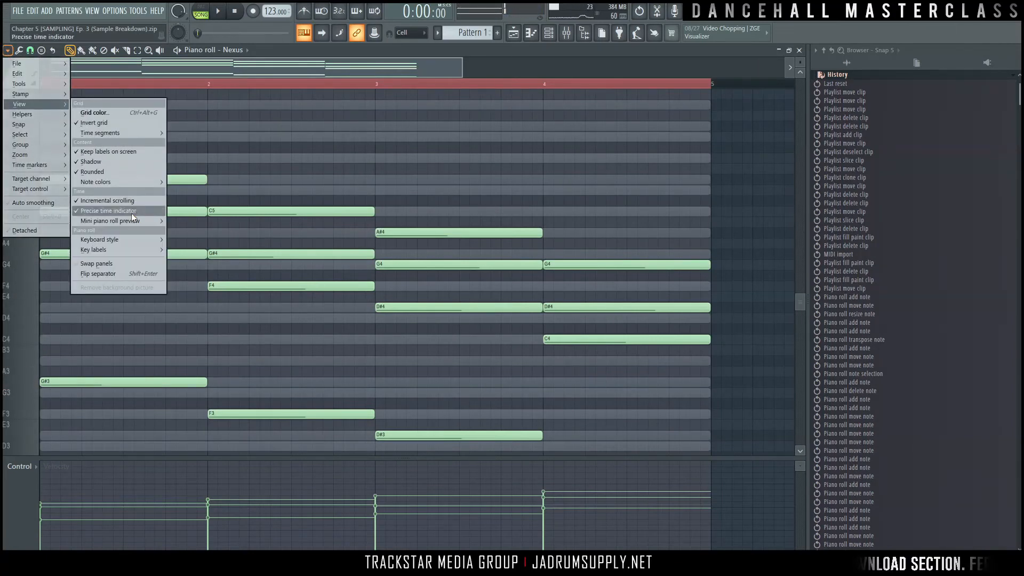
mouse_move(141, 221)
mouse_move(137, 240)
click(190, 270)
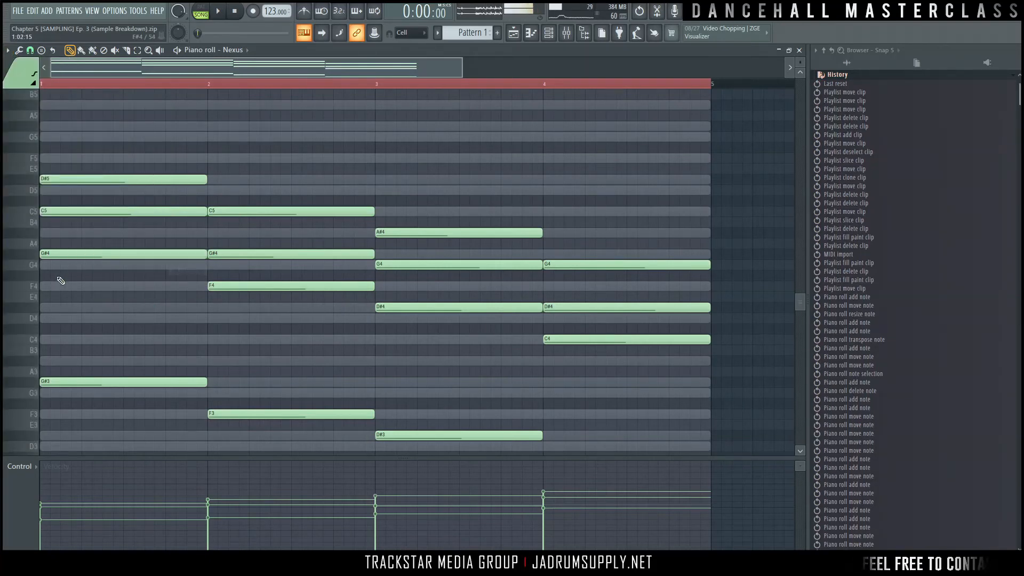
Set the piano roll keyboard style to Classic.
click(6, 52)
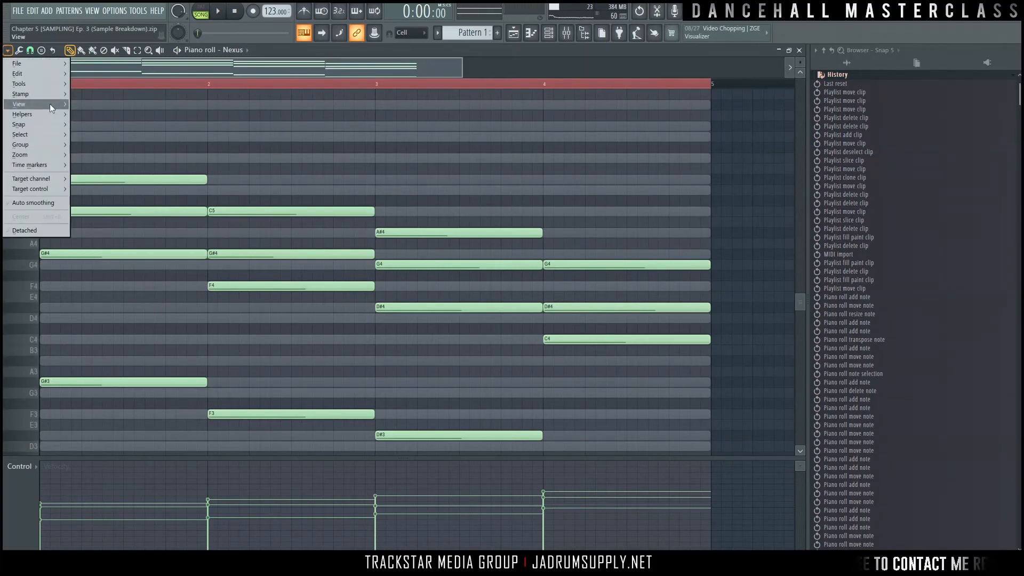
mouse_move(49, 103)
mouse_move(149, 239)
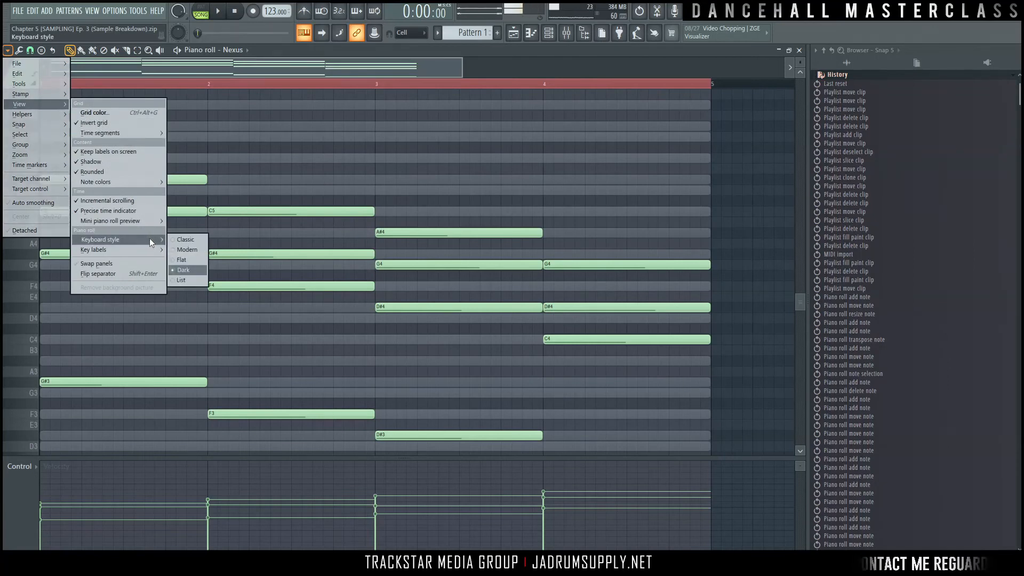
click(187, 240)
Set the piano roll keyboard style to Modern.
click(6, 51)
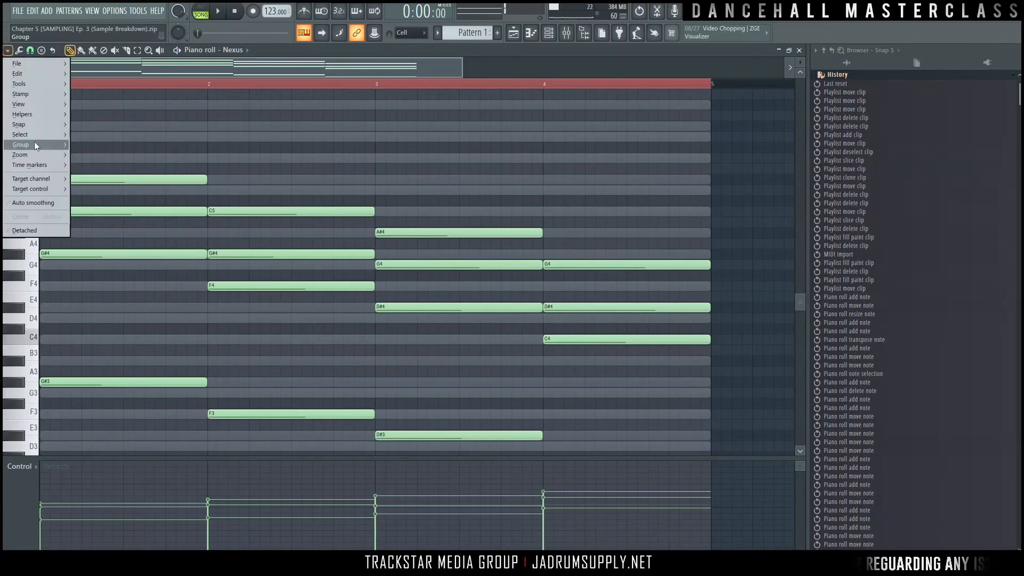
mouse_move(53, 103)
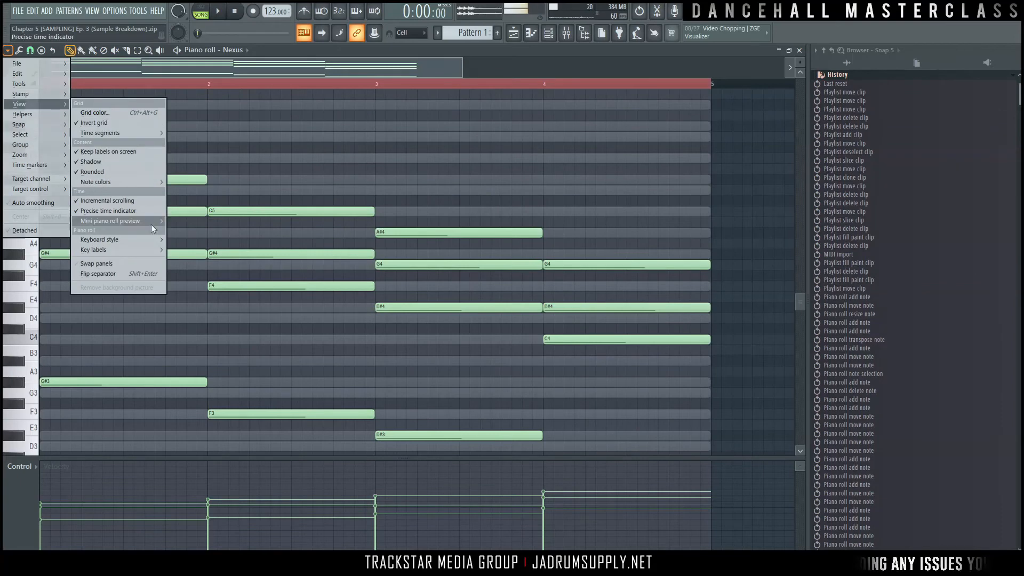
mouse_move(149, 239)
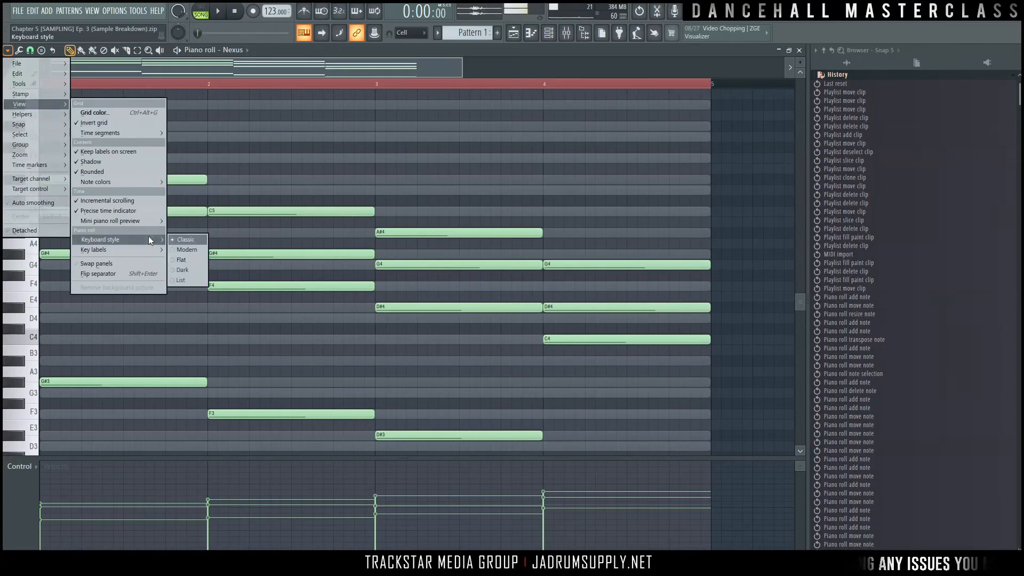
click(194, 248)
Set the piano roll keyboard style to Flat.
click(7, 50)
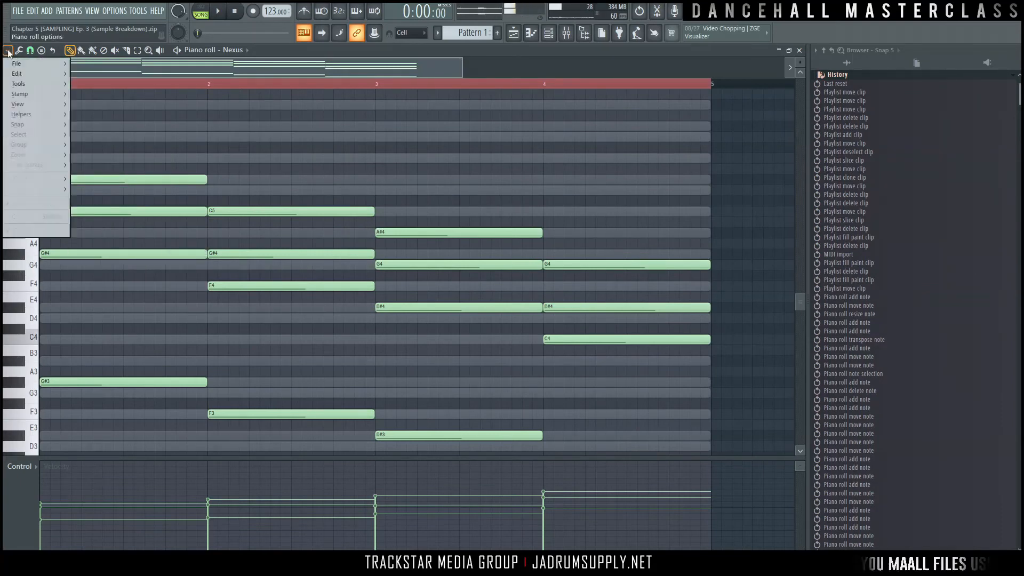
mouse_move(43, 106)
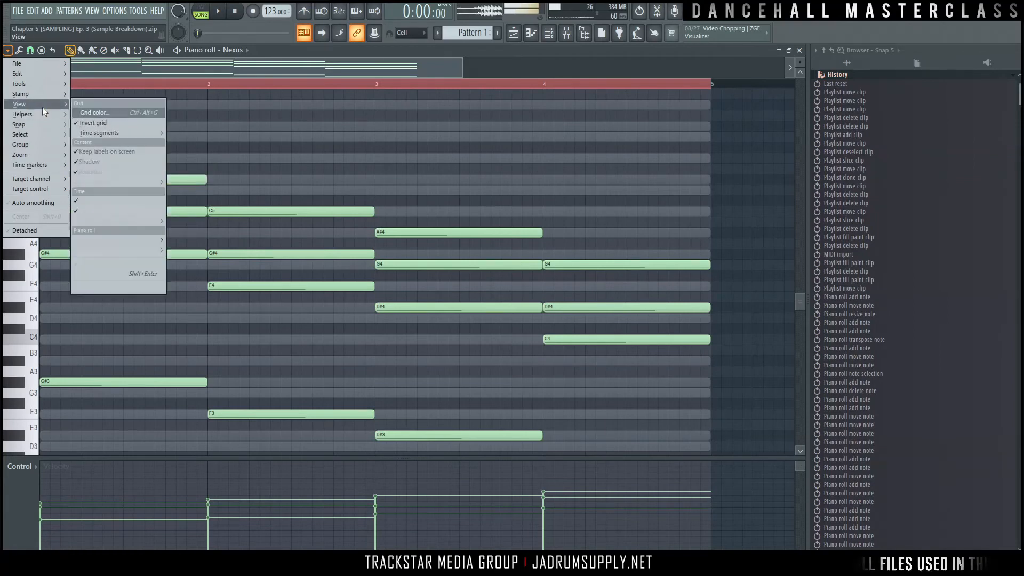
mouse_move(130, 243)
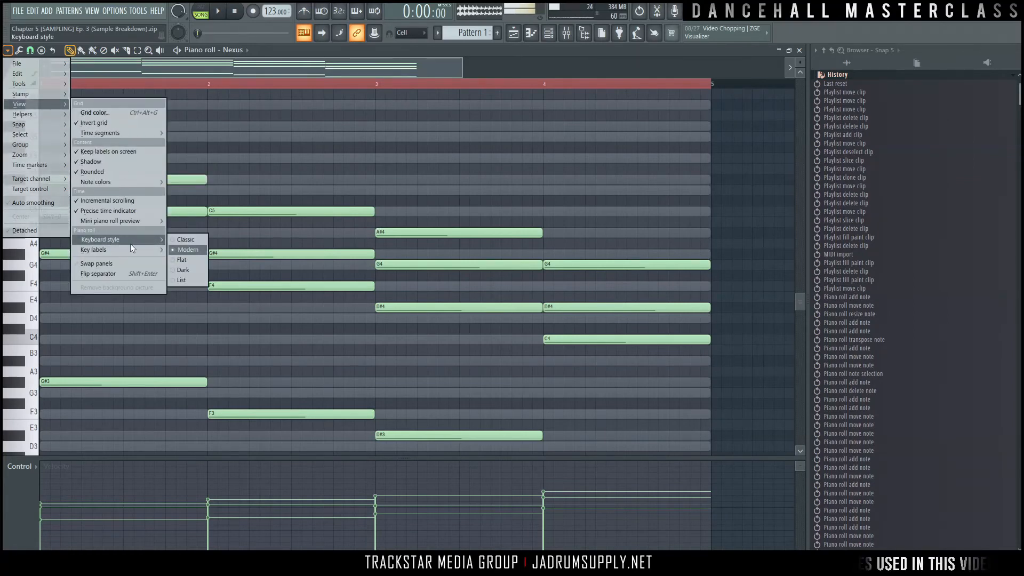
click(182, 260)
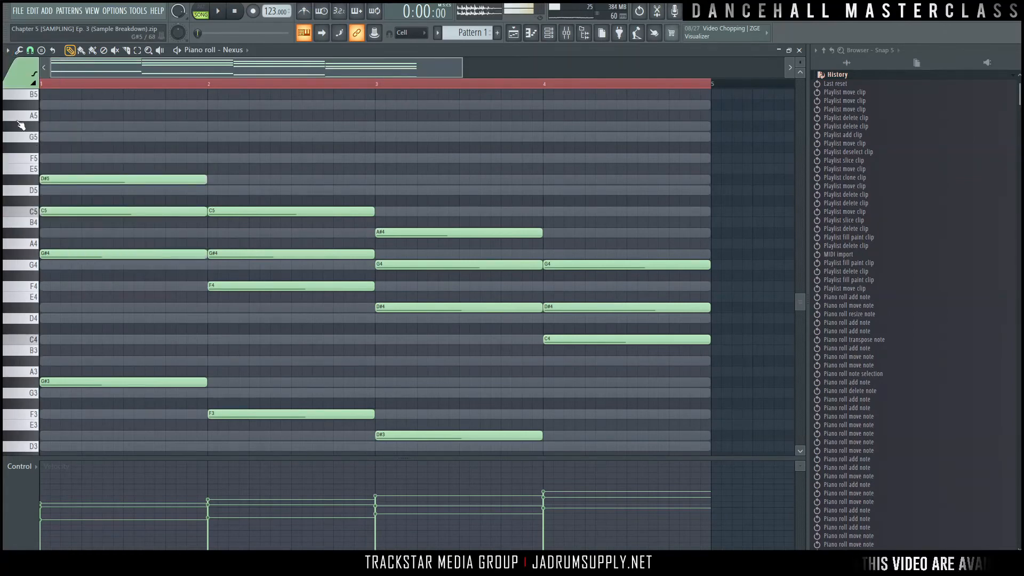
click(7, 51)
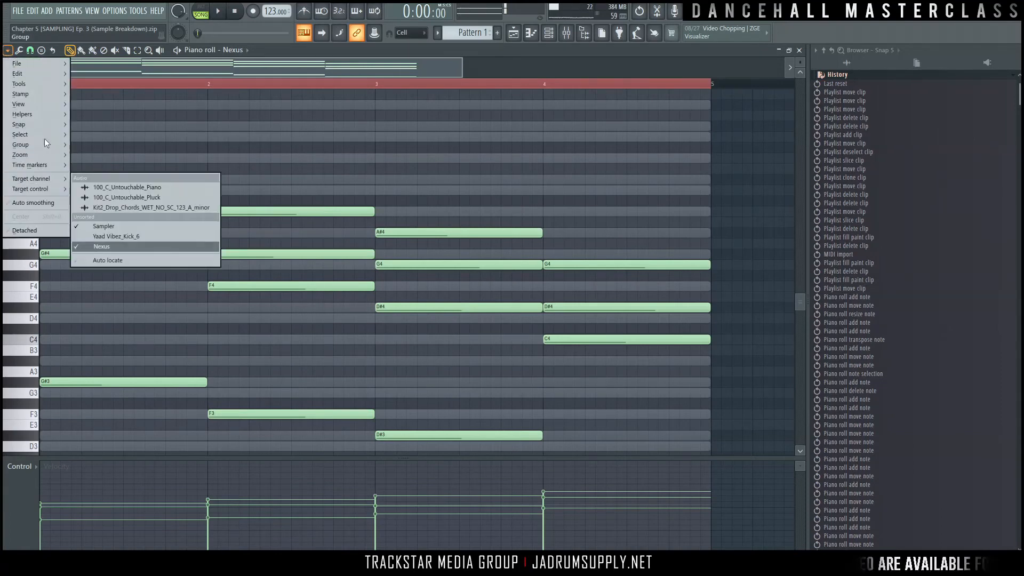
mouse_move(47, 135)
click(97, 125)
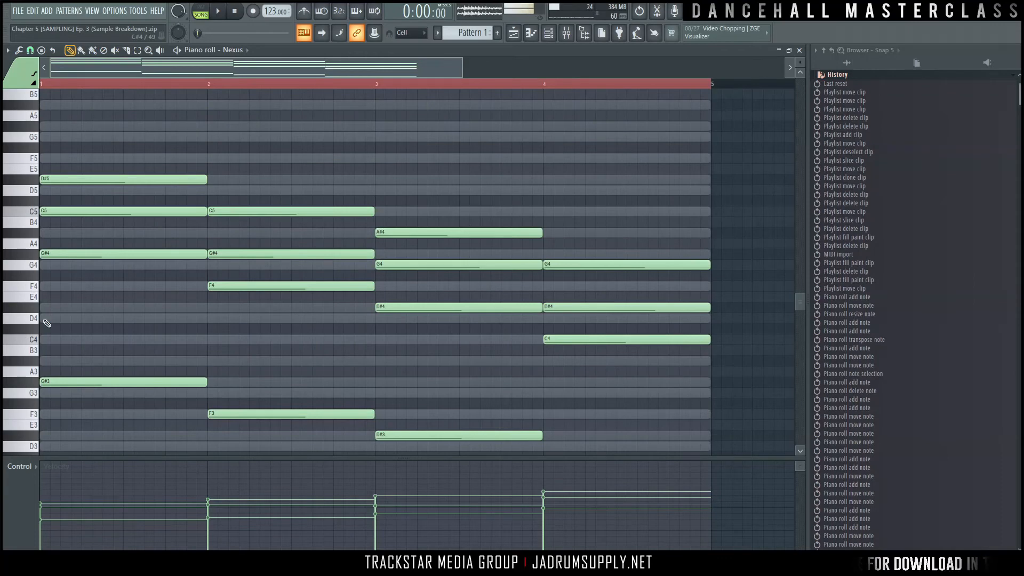
Set the piano roll key labels to show Root notes.
click(8, 50)
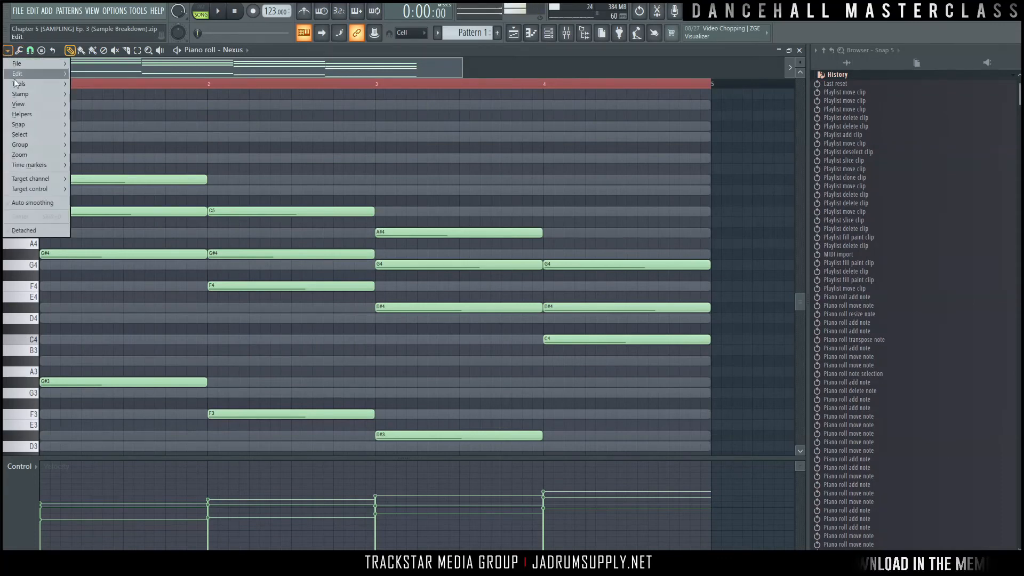
mouse_move(43, 107)
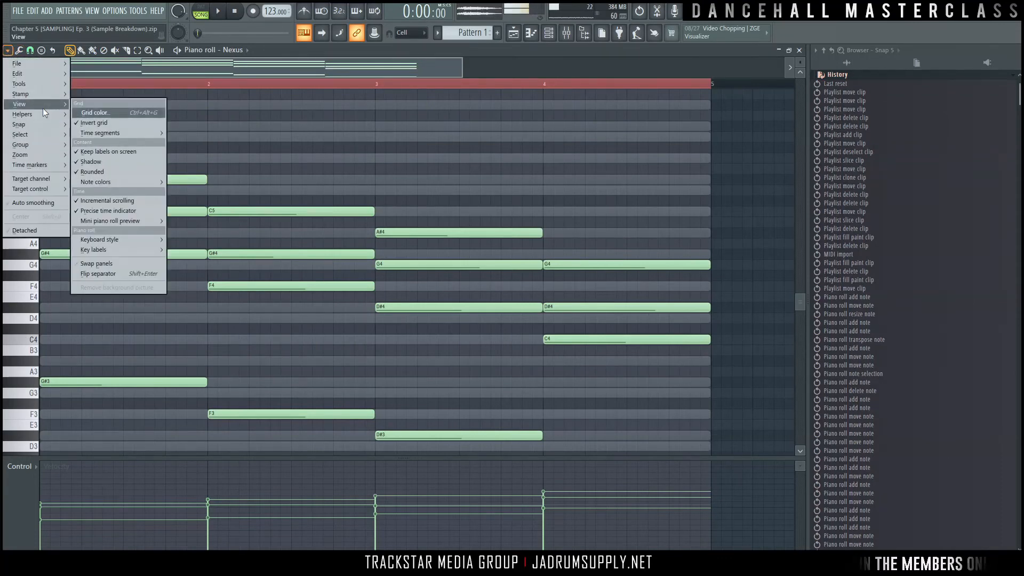
mouse_move(146, 240)
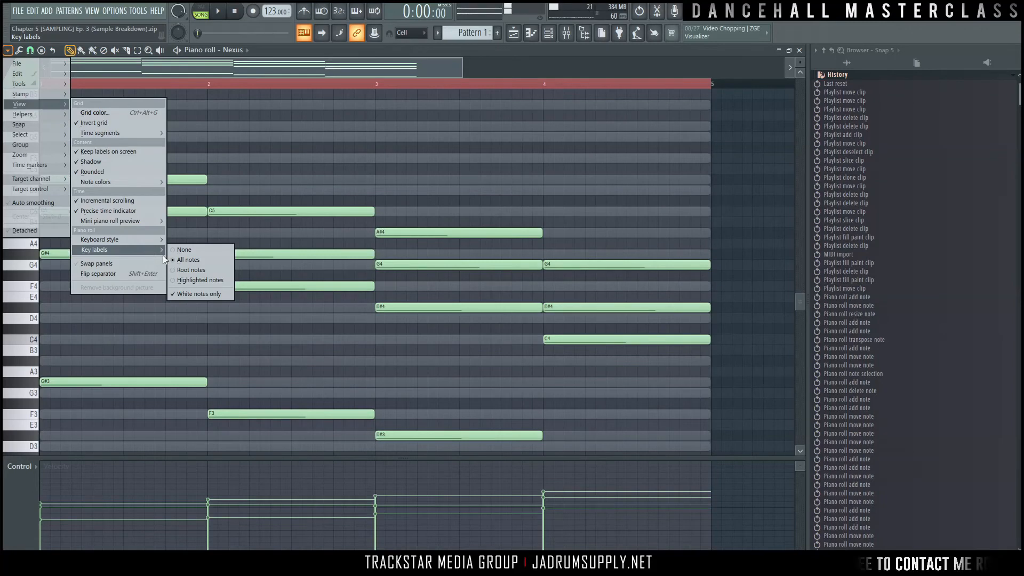
click(196, 270)
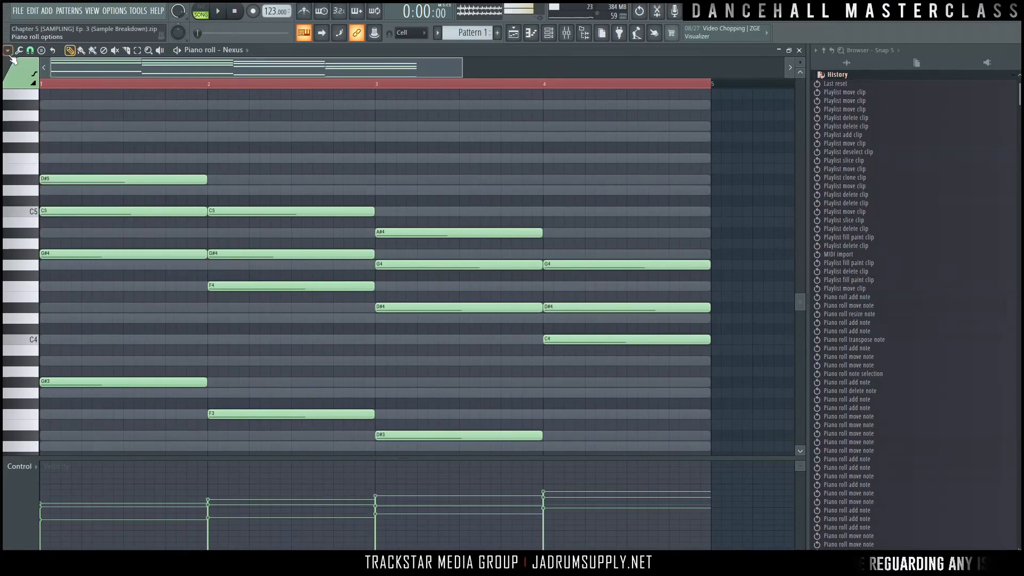
Set the piano roll key labels to show Highlighted notes.
click(8, 51)
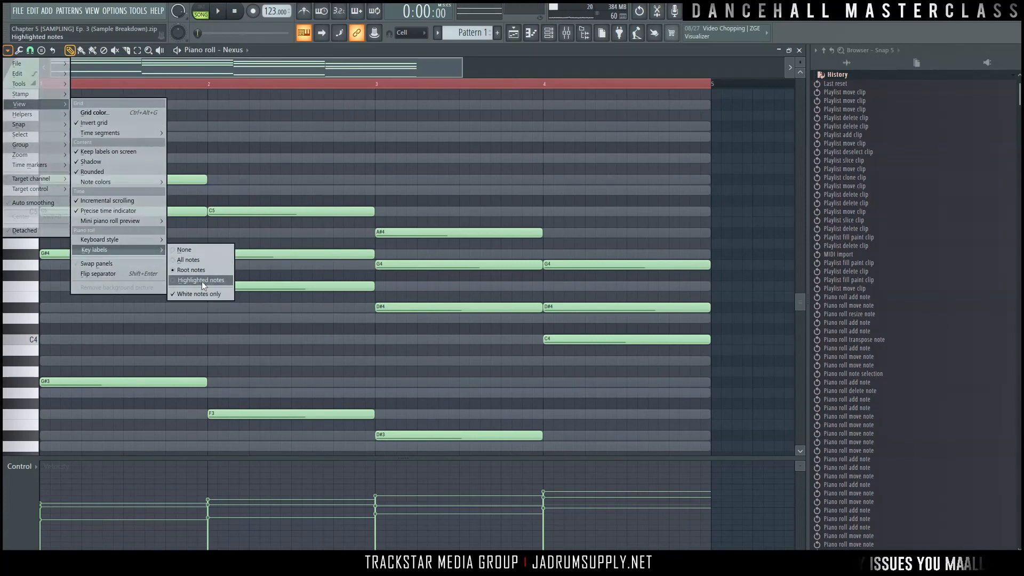
click(202, 280)
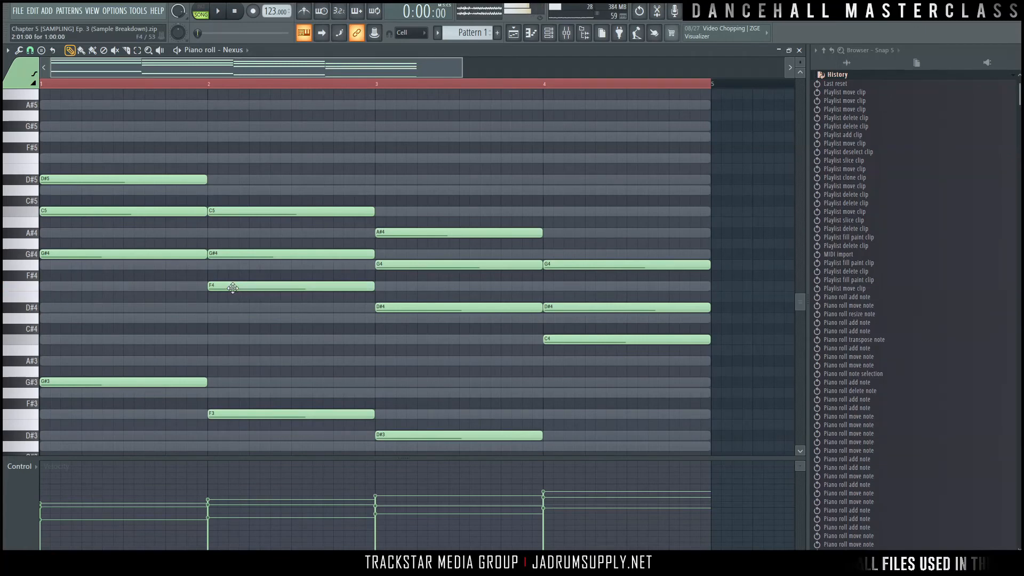
Select all the chord notes and set the piano roll key labels to All notes.
drag(93, 143, 550, 421)
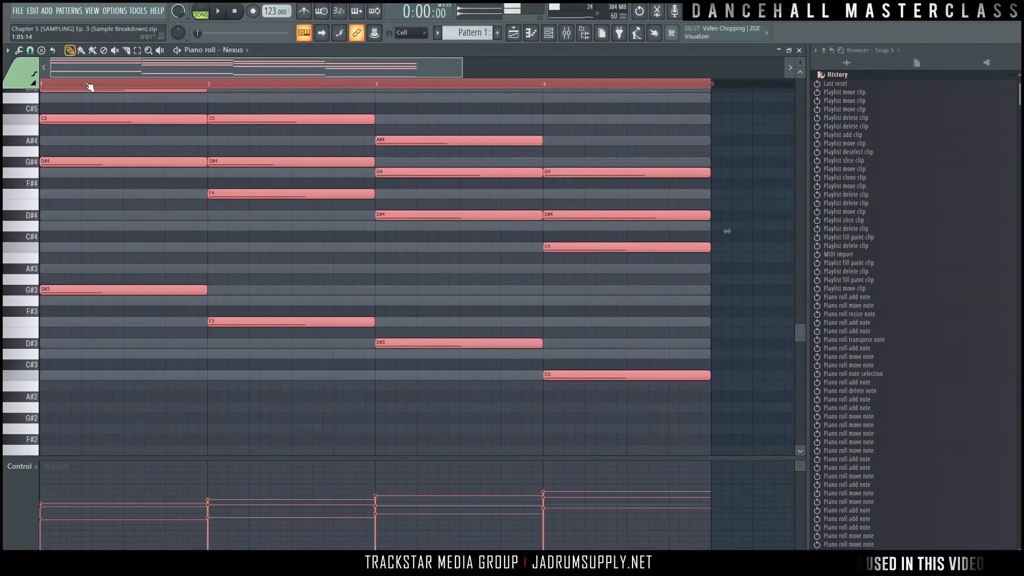
click(8, 50)
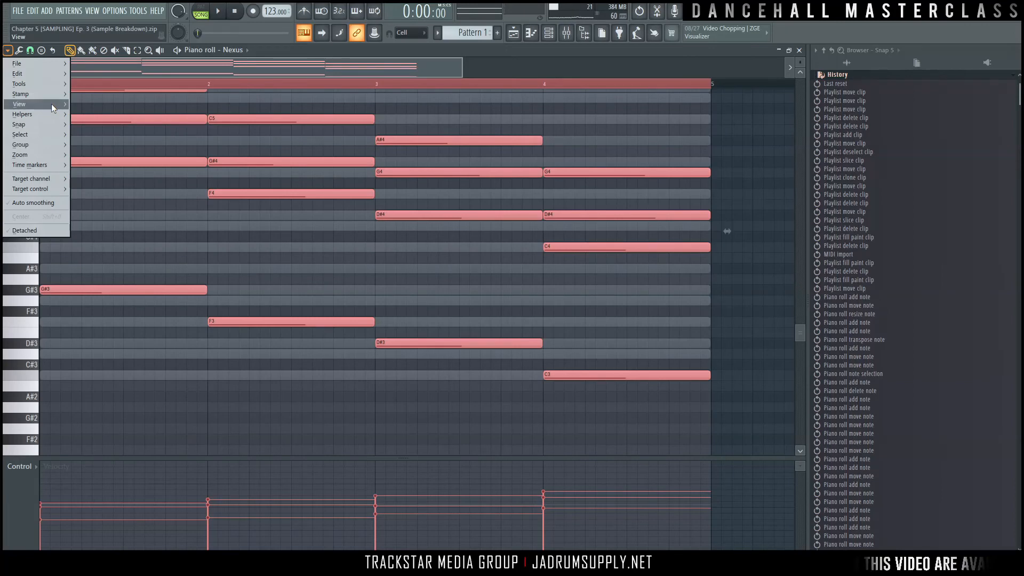
mouse_move(51, 103)
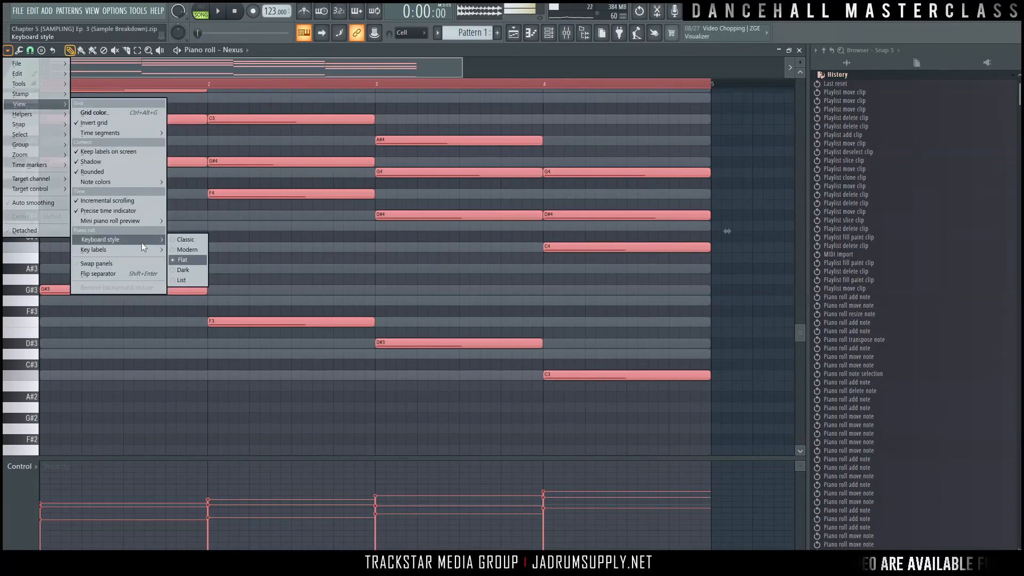
mouse_move(129, 250)
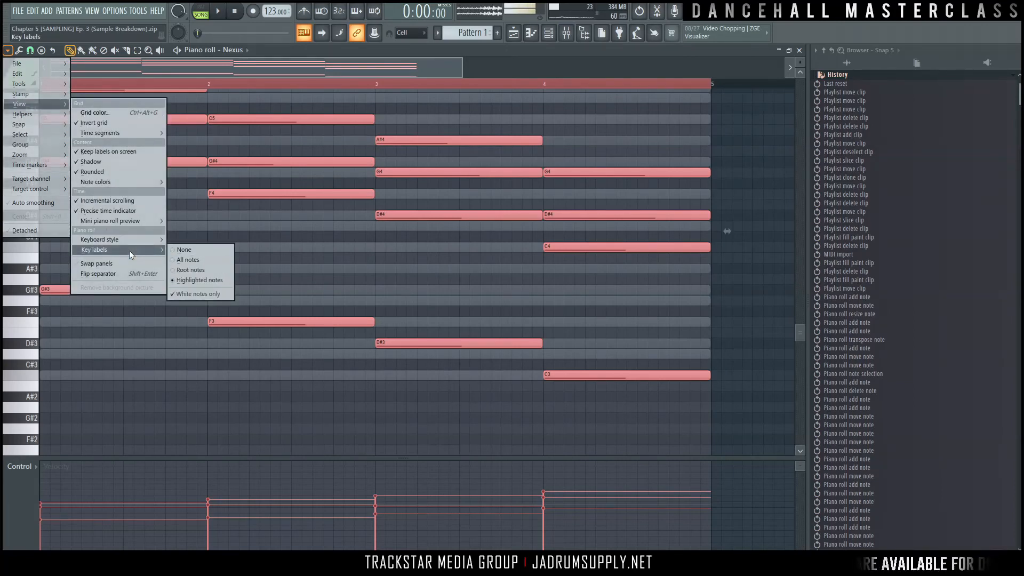
click(190, 260)
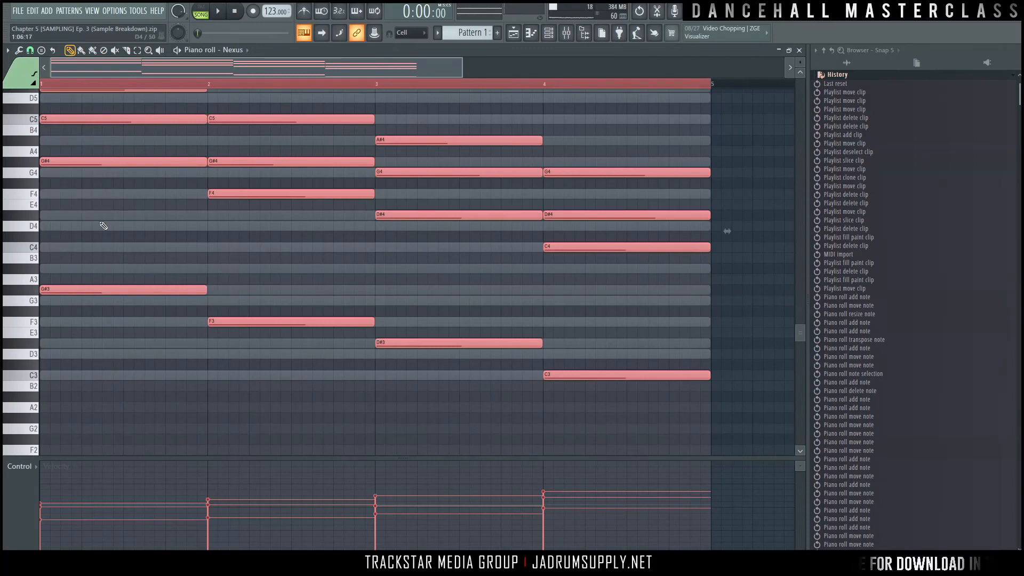
Turn off the White notes only option for the piano roll key labels.
click(8, 51)
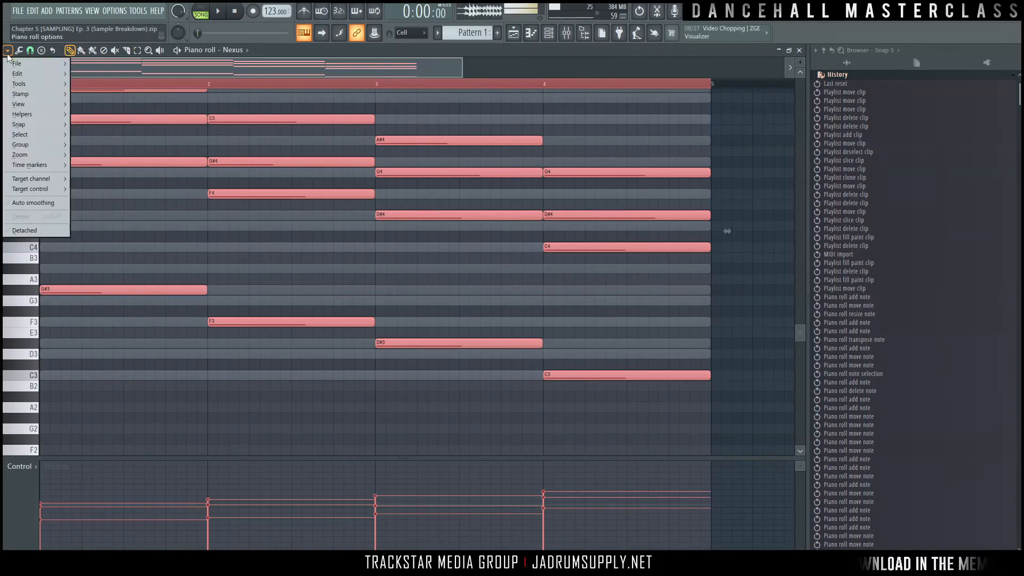
mouse_move(43, 145)
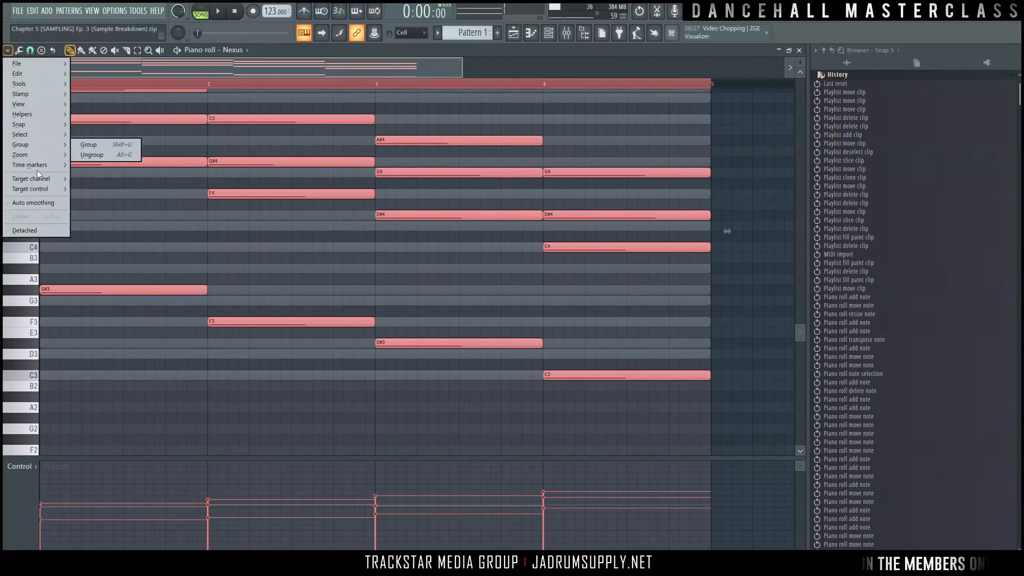
mouse_move(55, 102)
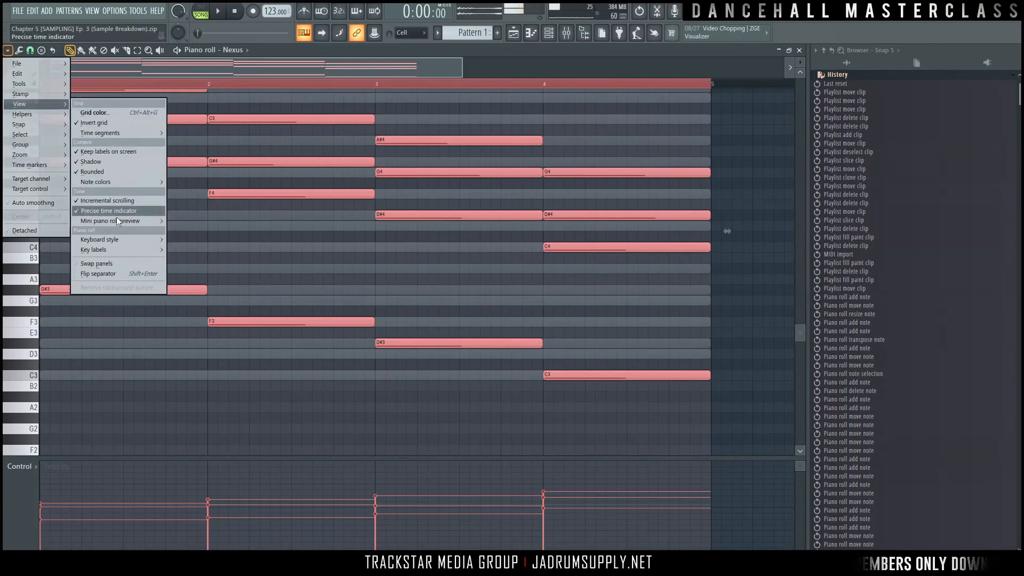
mouse_move(128, 251)
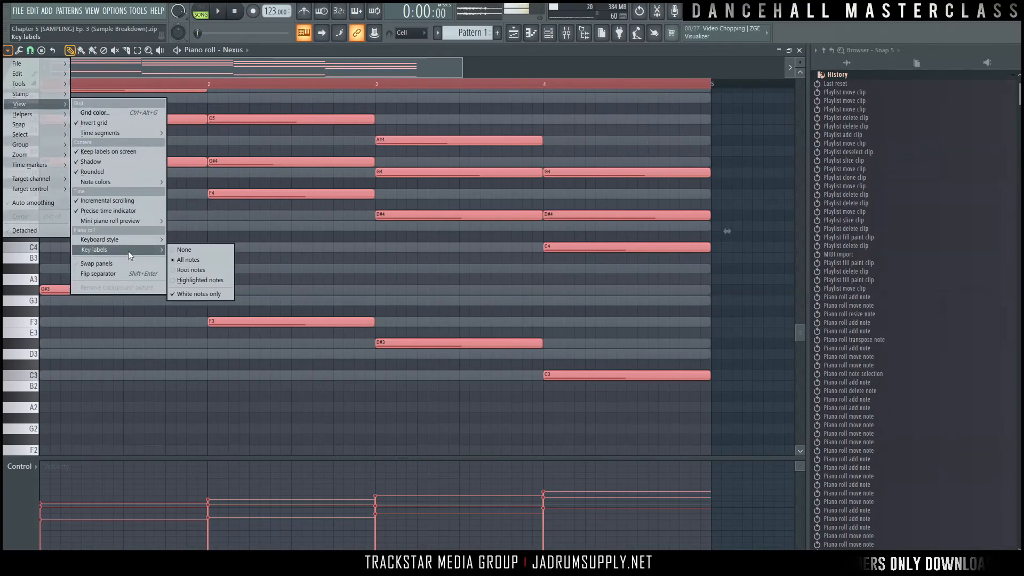
click(204, 295)
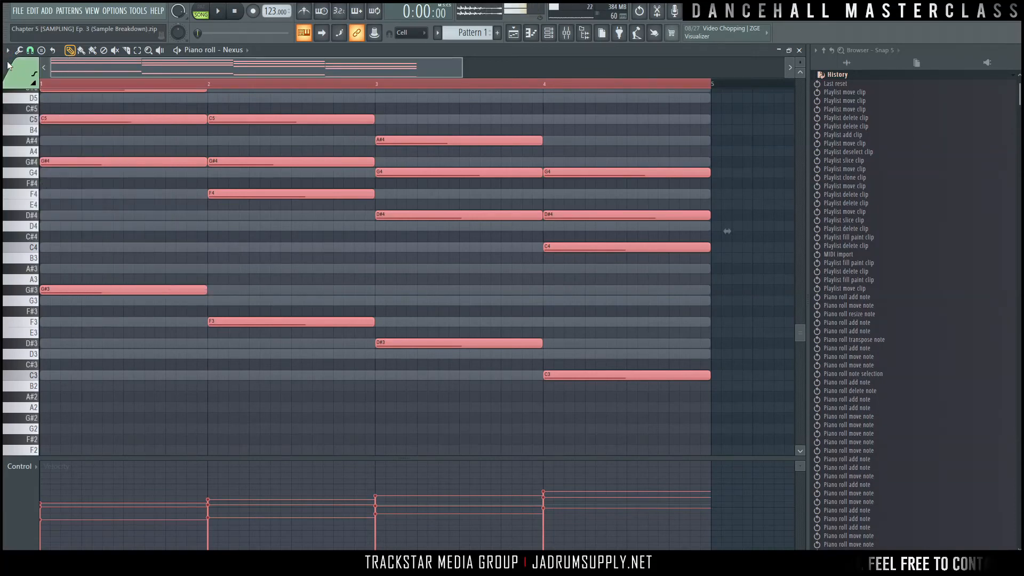
Turn the piano roll's note grid highlights off and back on, and deselect the chord notes.
click(7, 51)
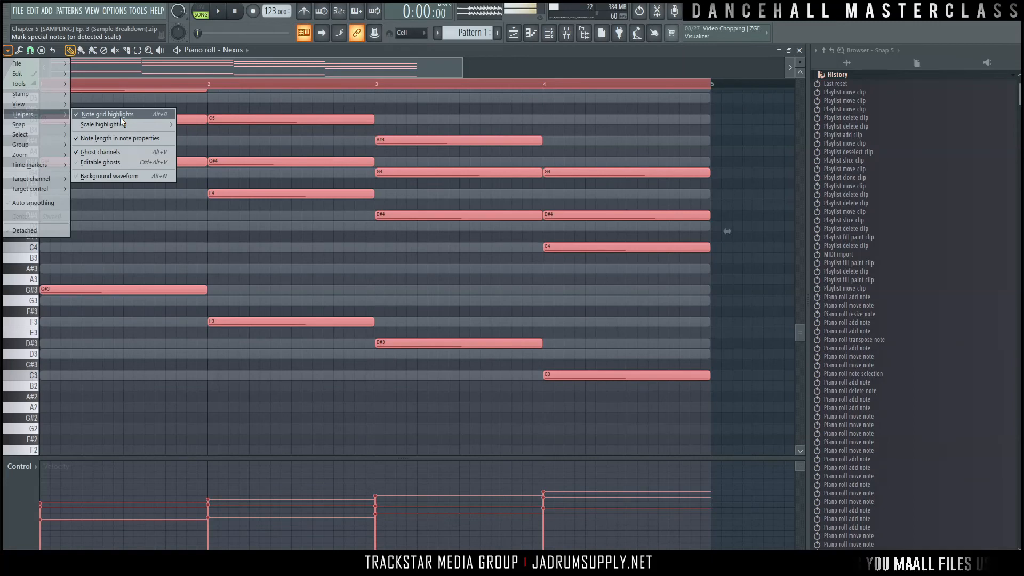
click(118, 152)
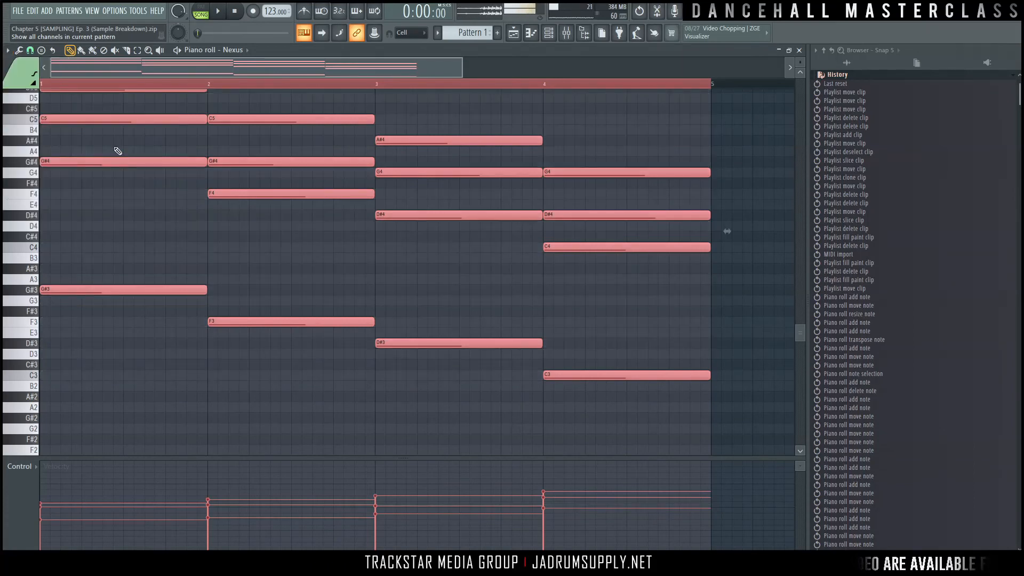
click(8, 50)
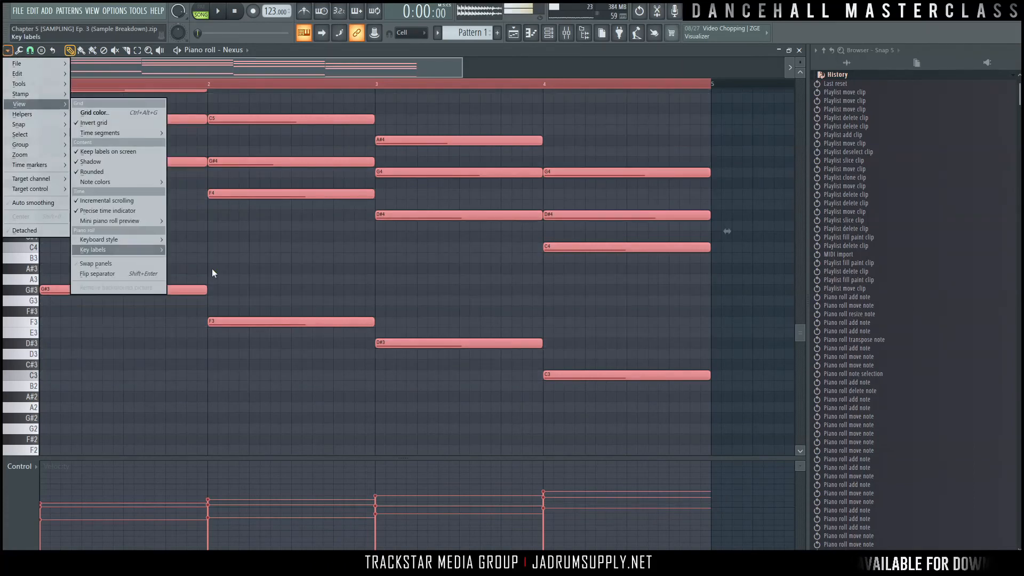
click(279, 262)
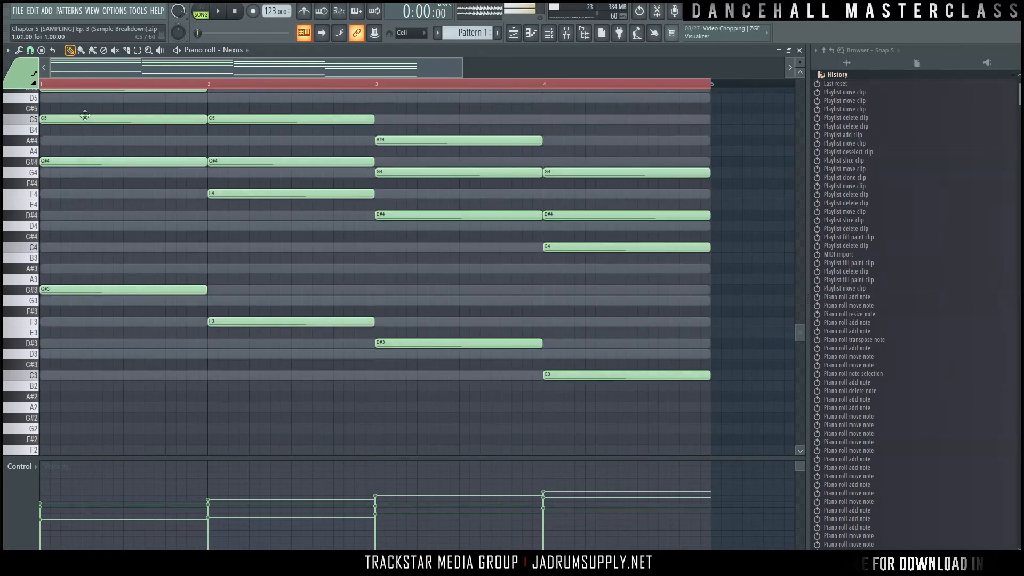
Turn on Editable ghosts in the piano roll helper options.
click(8, 50)
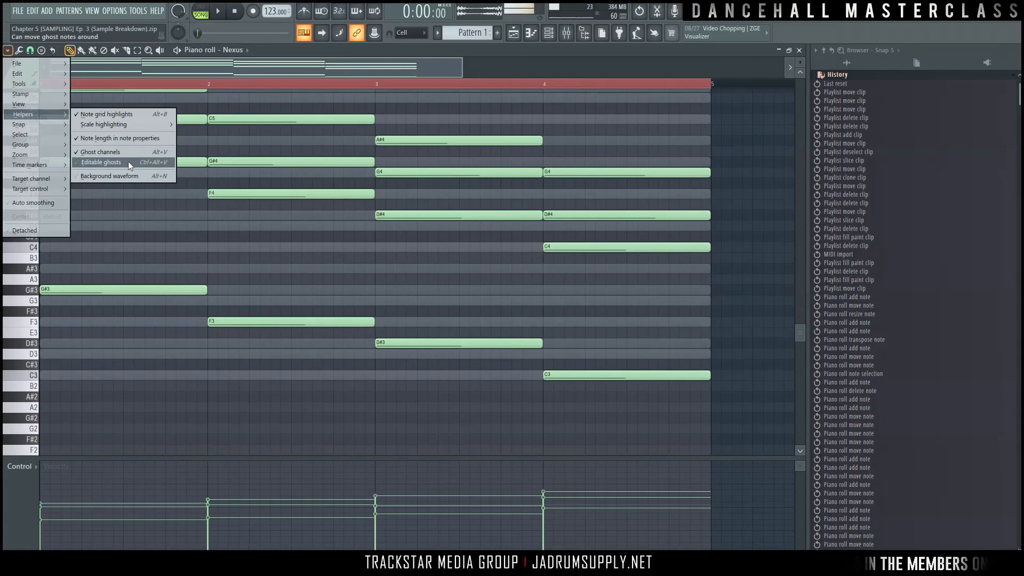
click(128, 161)
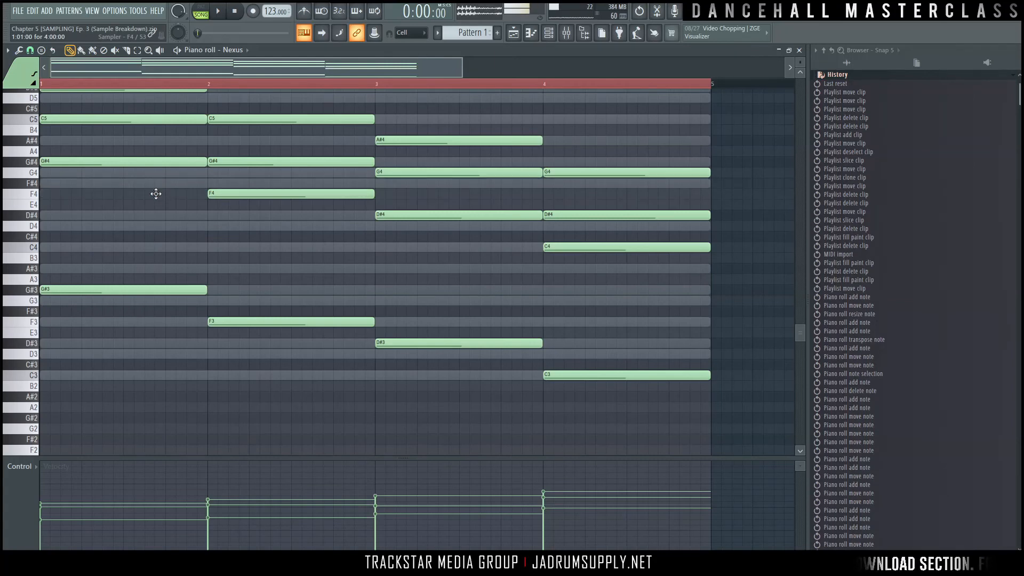
Turn the Editable ghosts helper option back off.
click(7, 50)
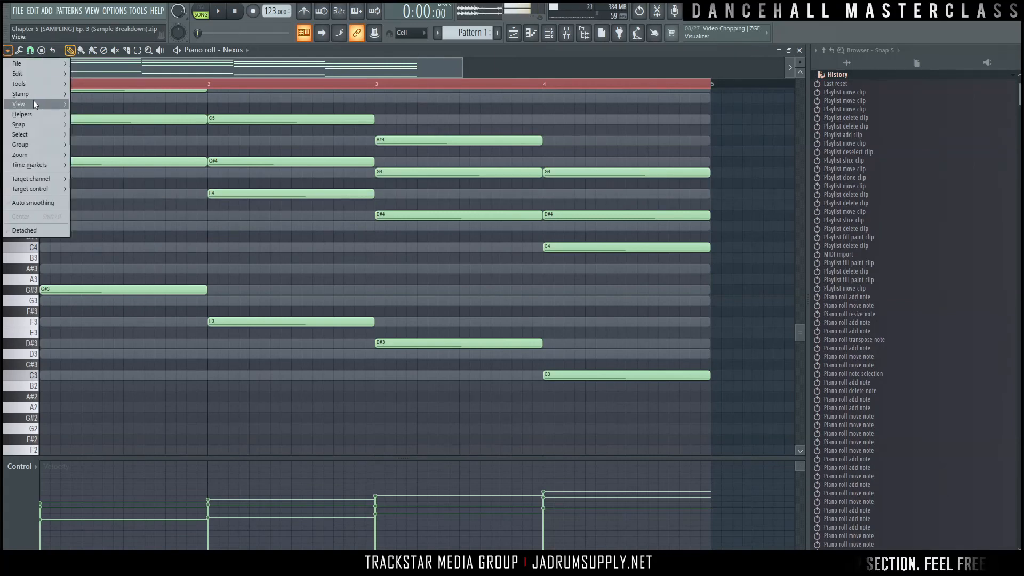
mouse_move(47, 107)
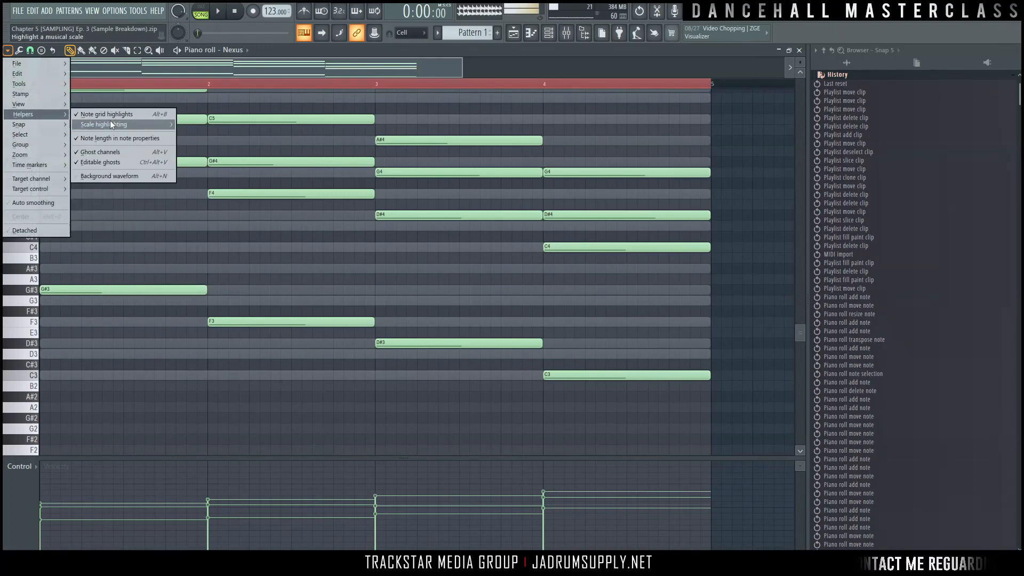
click(120, 162)
Set the piano roll's scale highlighting to Automatic.
click(12, 49)
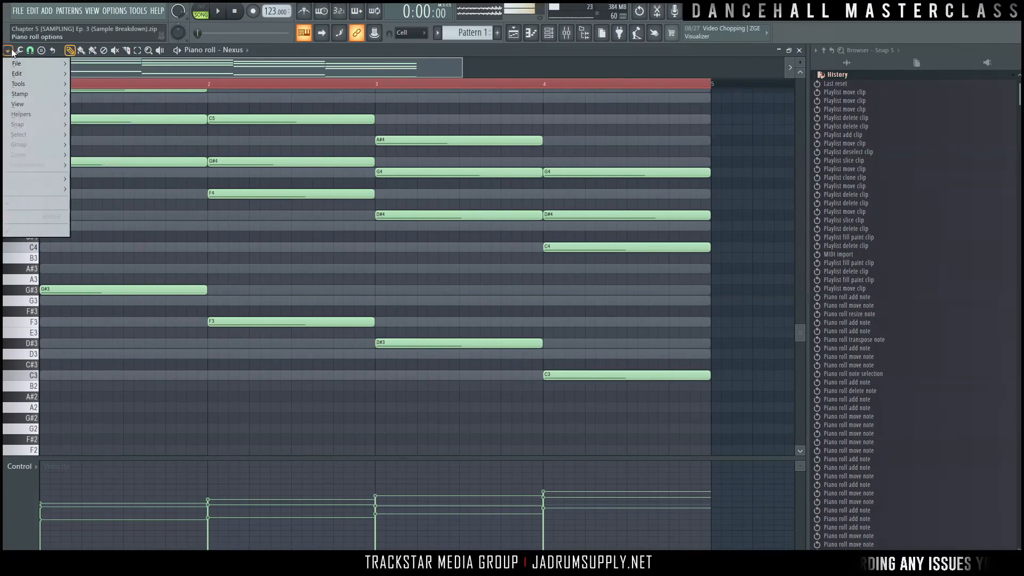
mouse_move(51, 105)
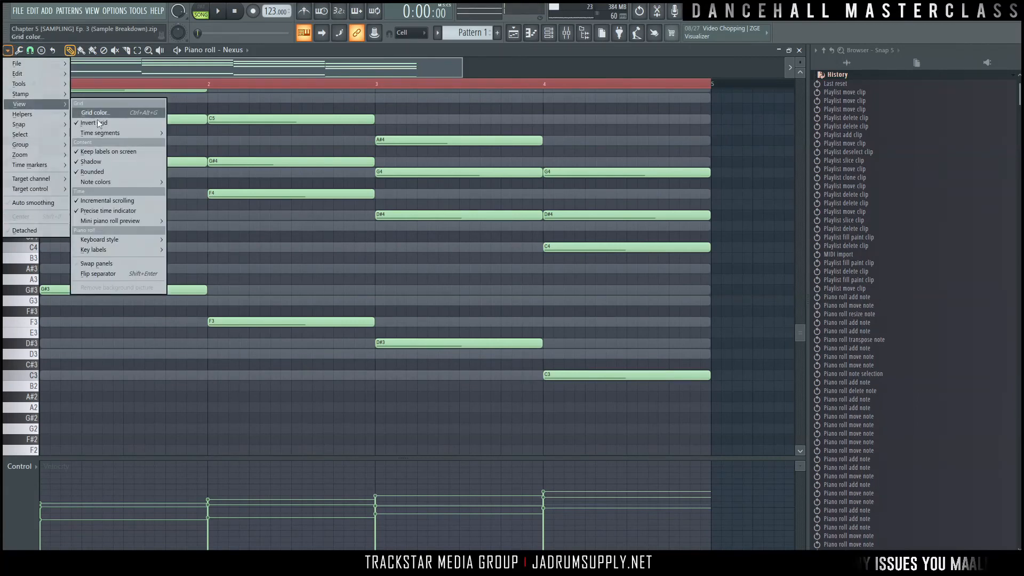
mouse_move(120, 126)
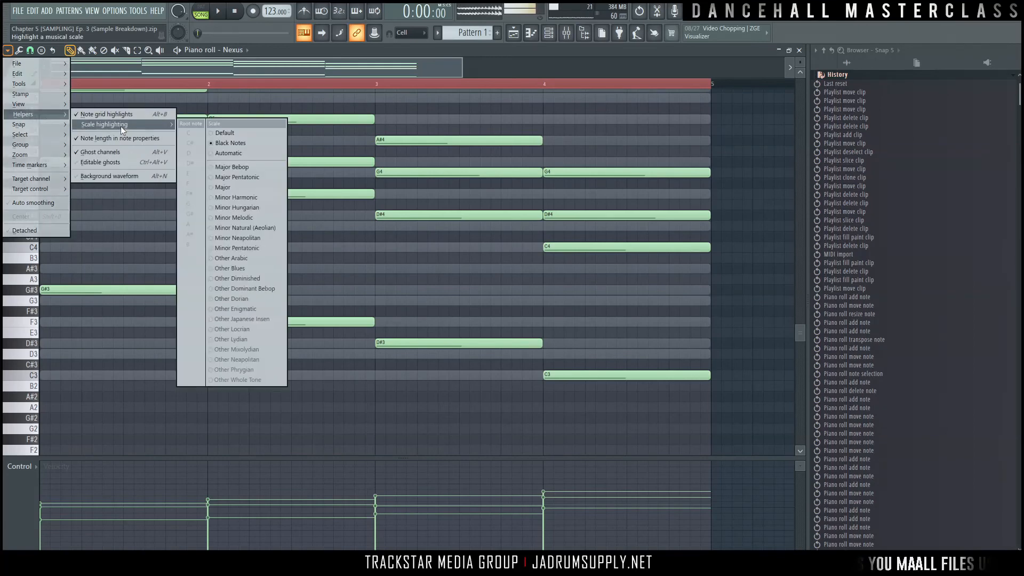
click(231, 152)
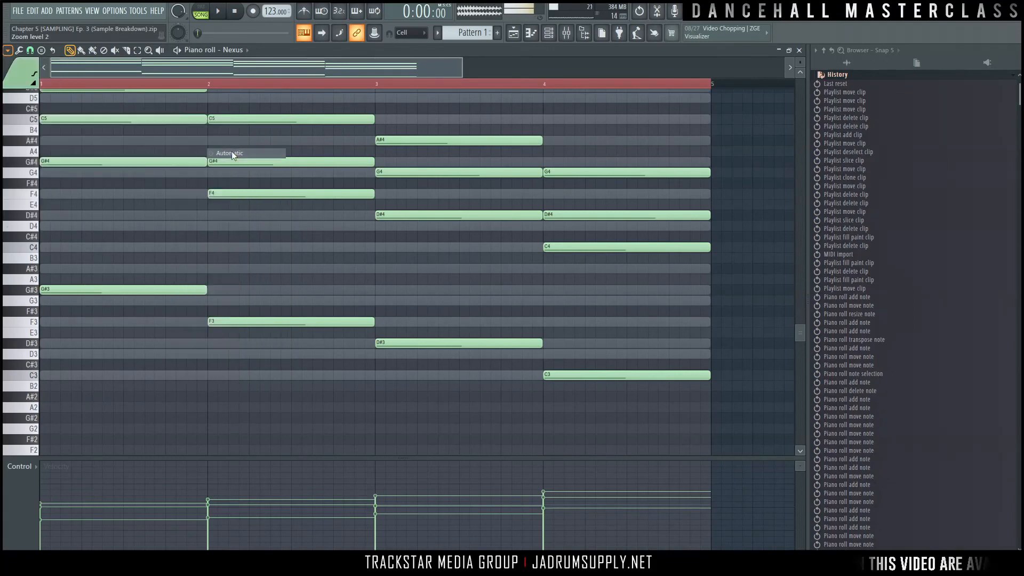
scroll(450, 86, down, 2)
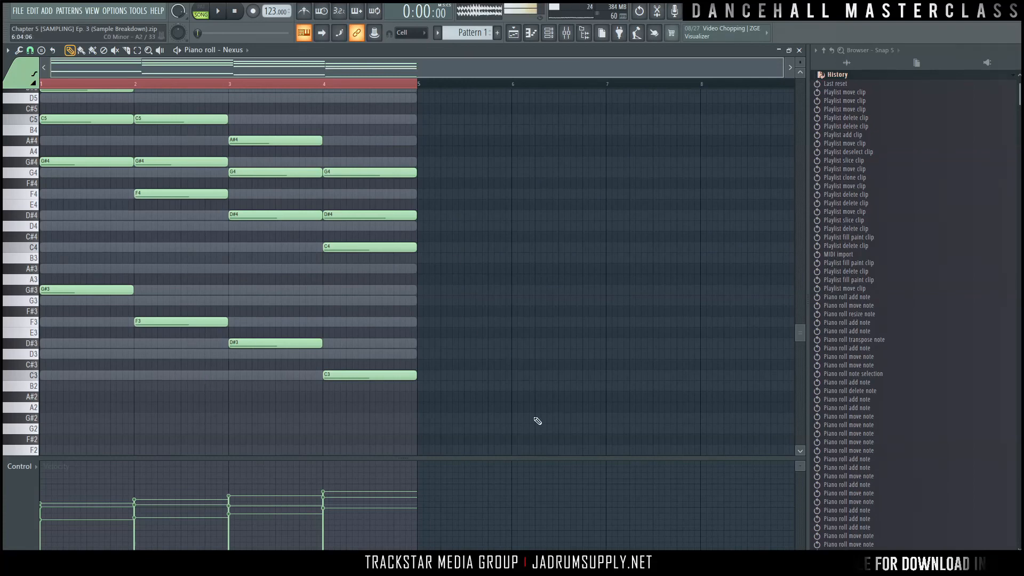
scroll(469, 334, up, 2)
Select all the chord notes, examine the highlighted scale rows across the octaves, and clear the selection.
drag(73, 146, 469, 477)
scroll(408, 332, up, 4)
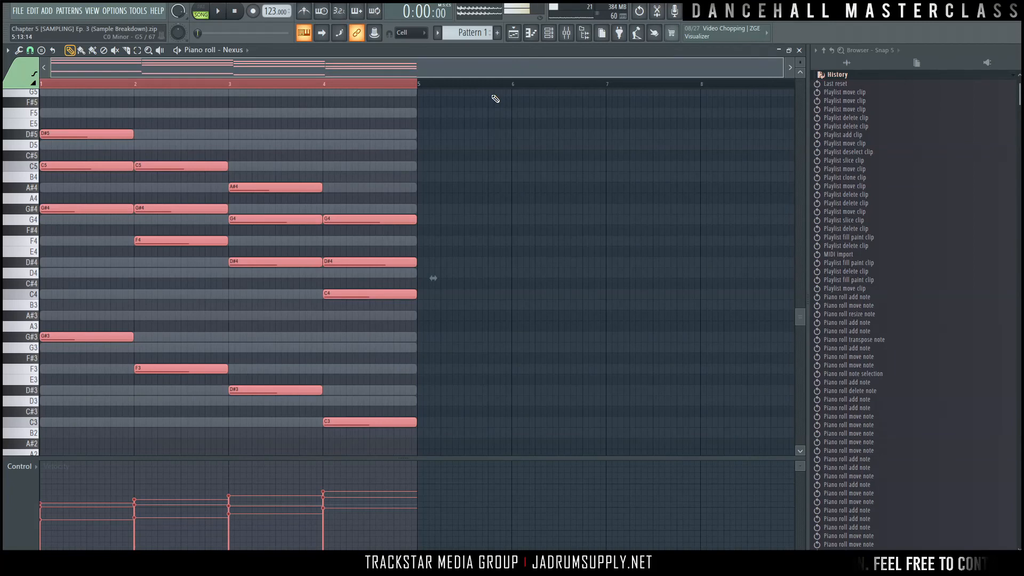
scroll(496, 107, up, 3)
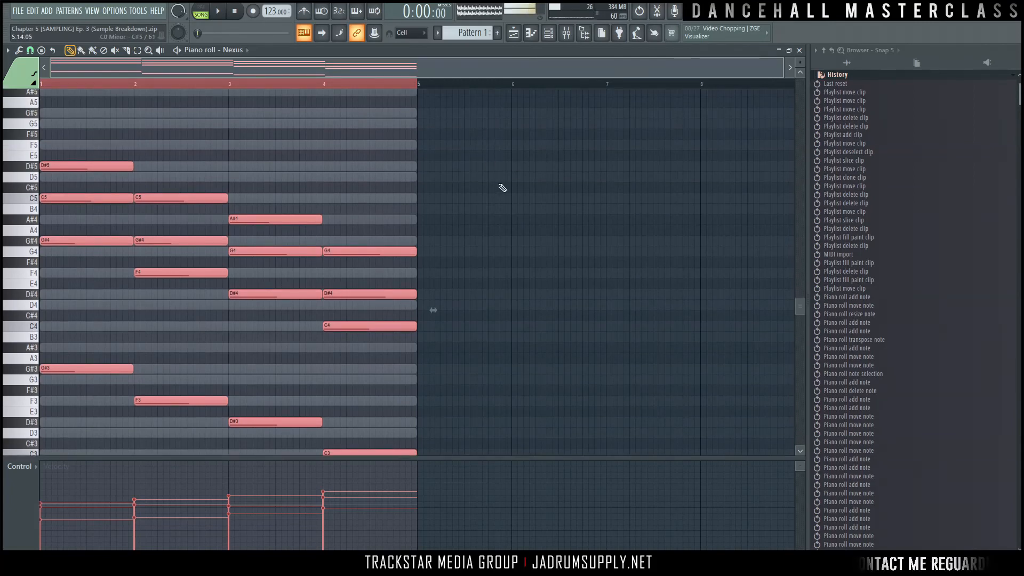
scroll(475, 167, up, 11)
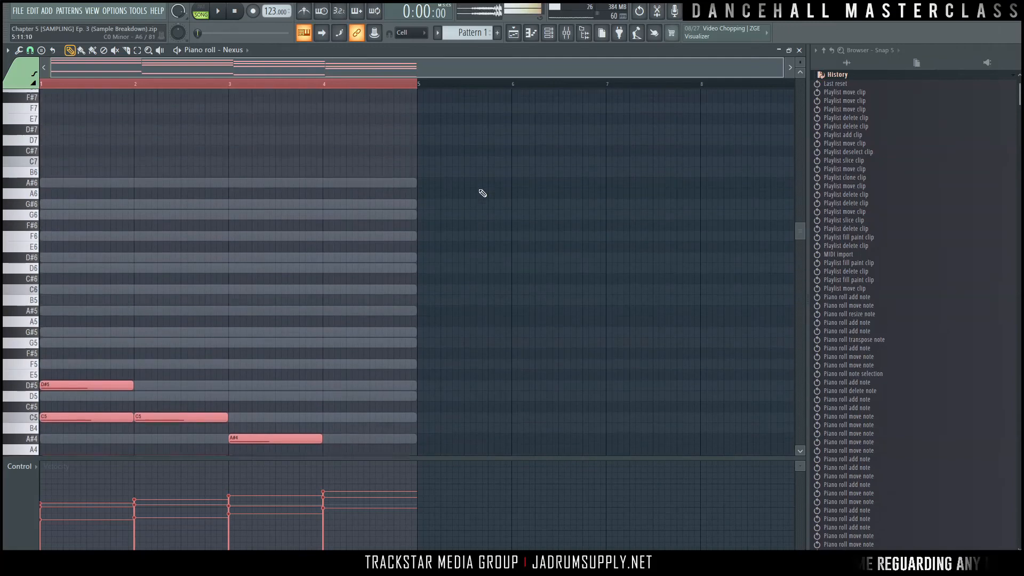
scroll(472, 245, down, 12)
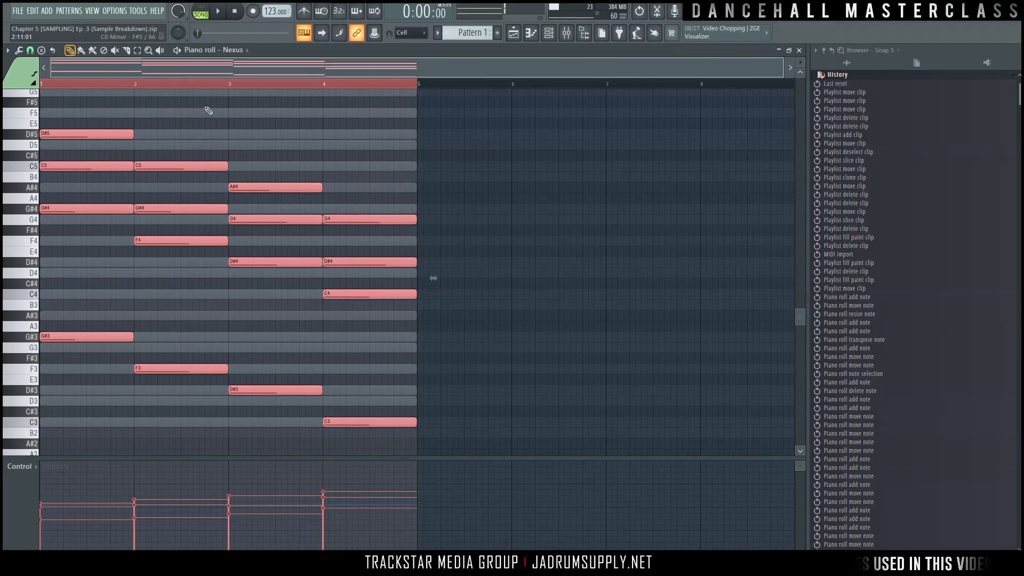
ctrl+click(560, 184)
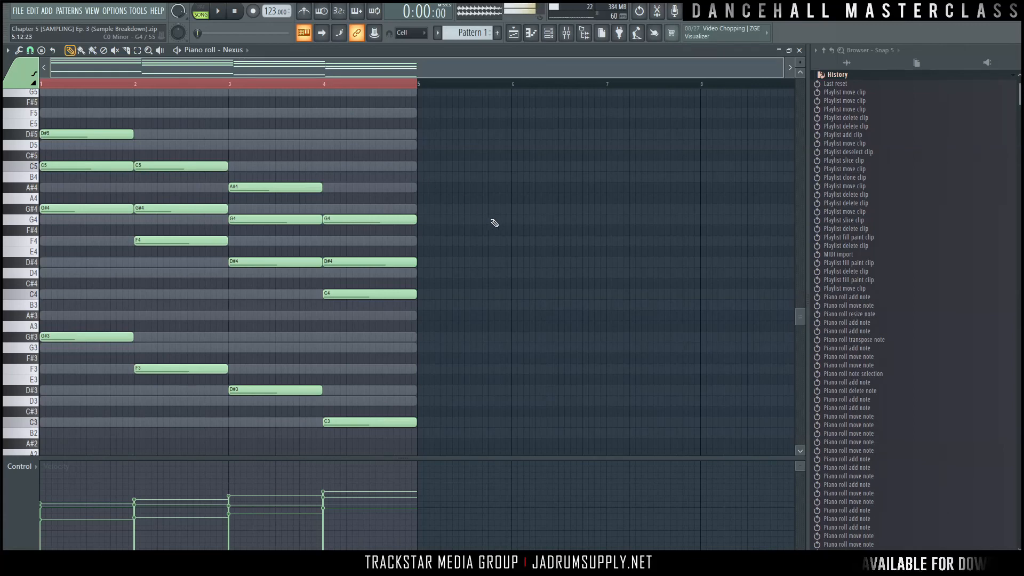
ctrl+click(494, 199)
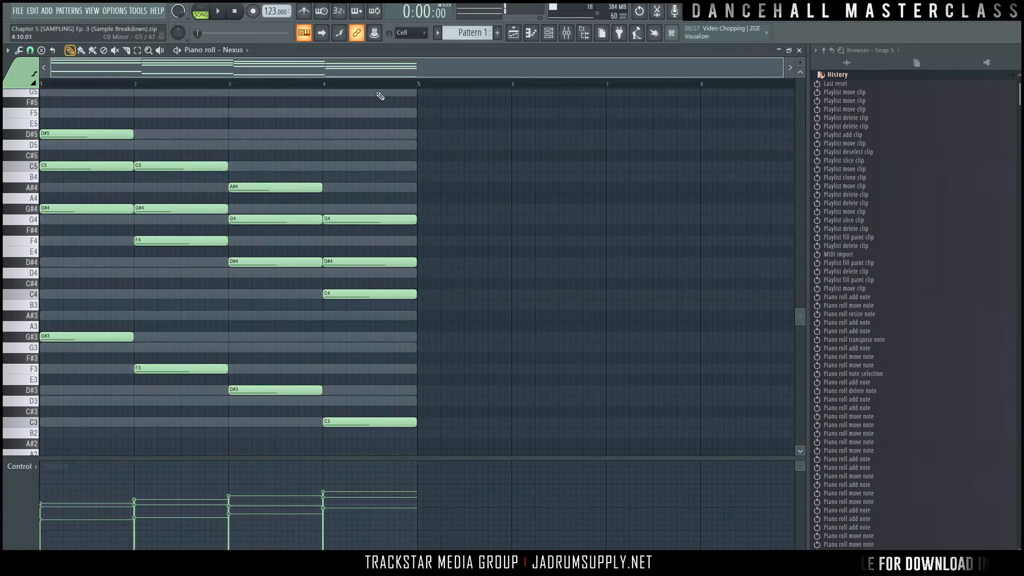
Open the Sampler channel's notes from its ghost notes in the piano roll, and return to the Nexus notes.
right_click(413, 94)
right_click(414, 95)
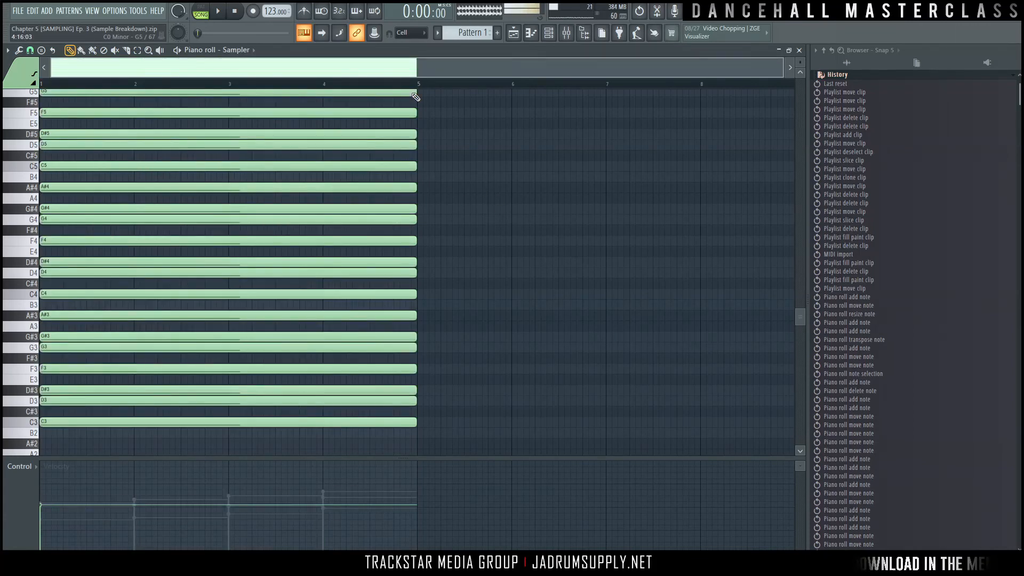
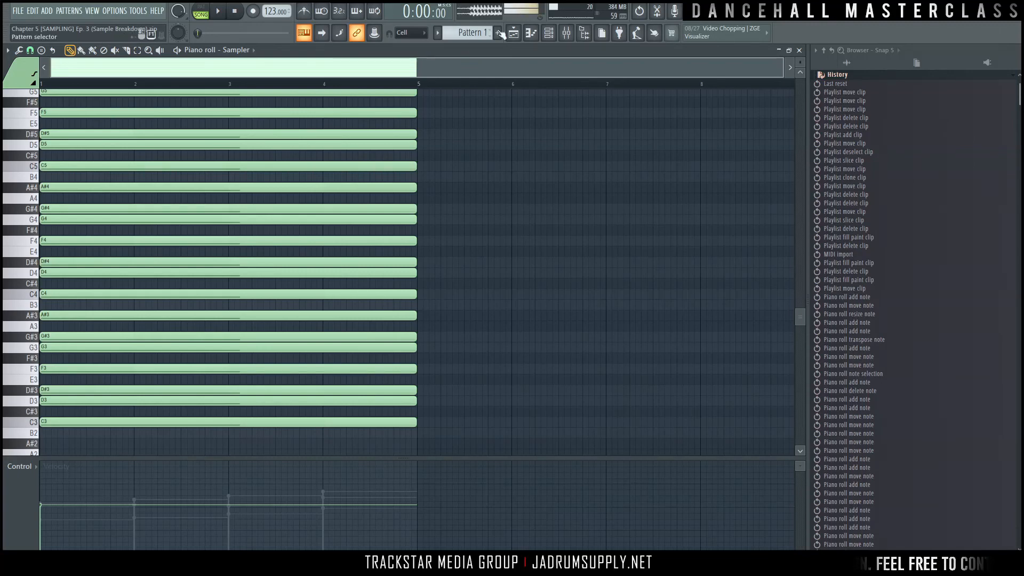
key(F6)
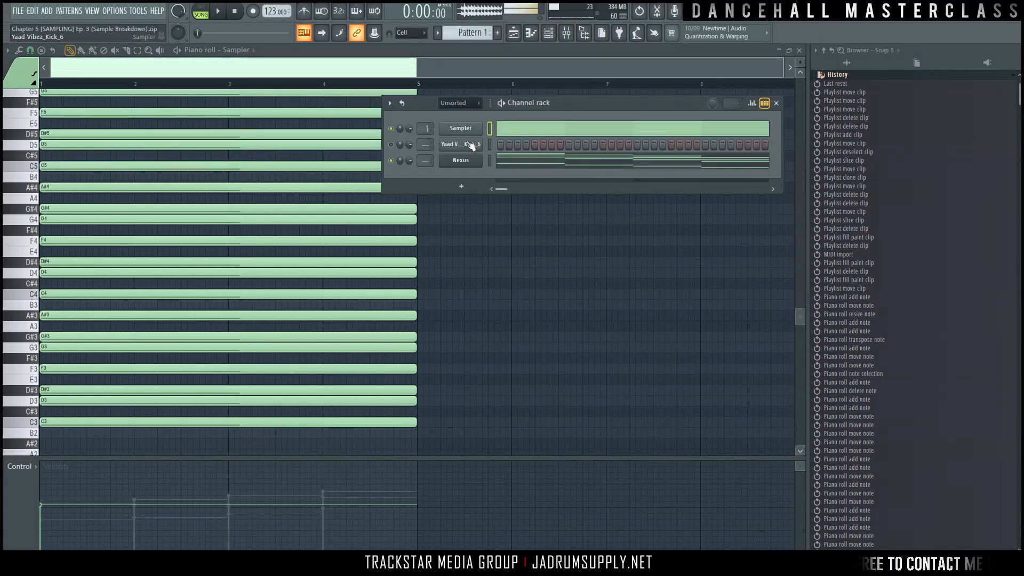
click(543, 163)
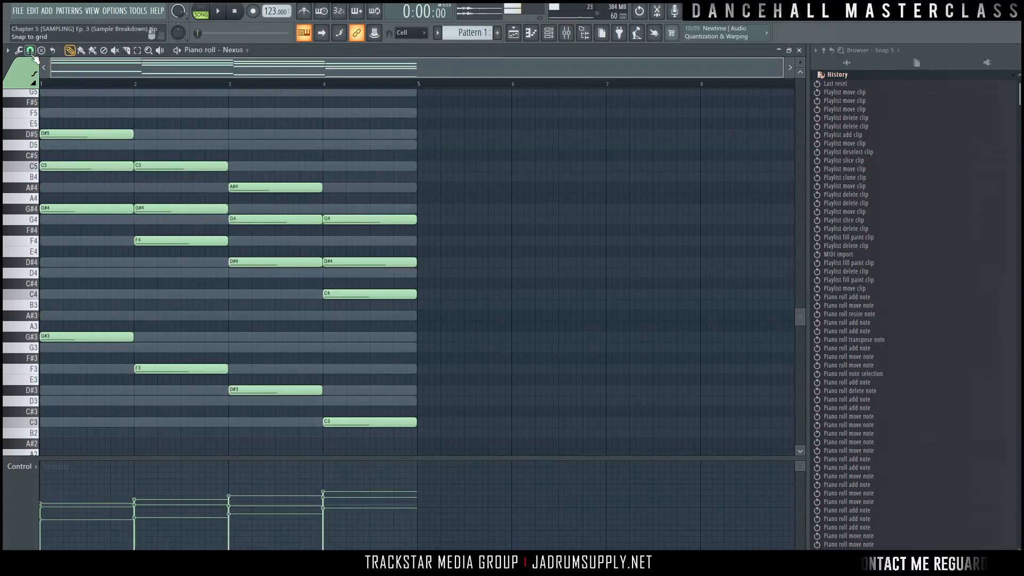
Set the piano roll's scale highlighting to Default and examine the rows around the chords.
click(7, 51)
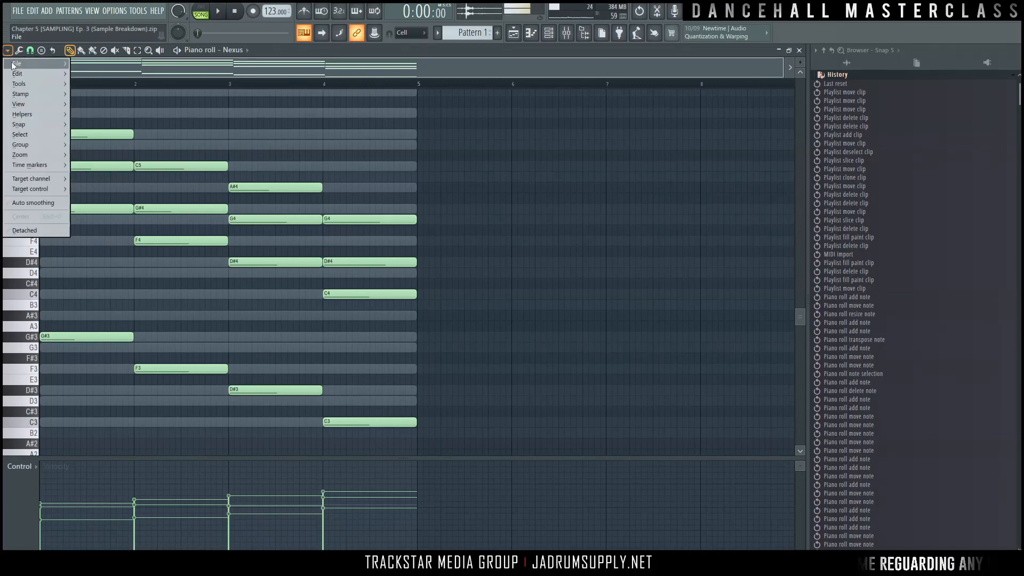
mouse_move(45, 114)
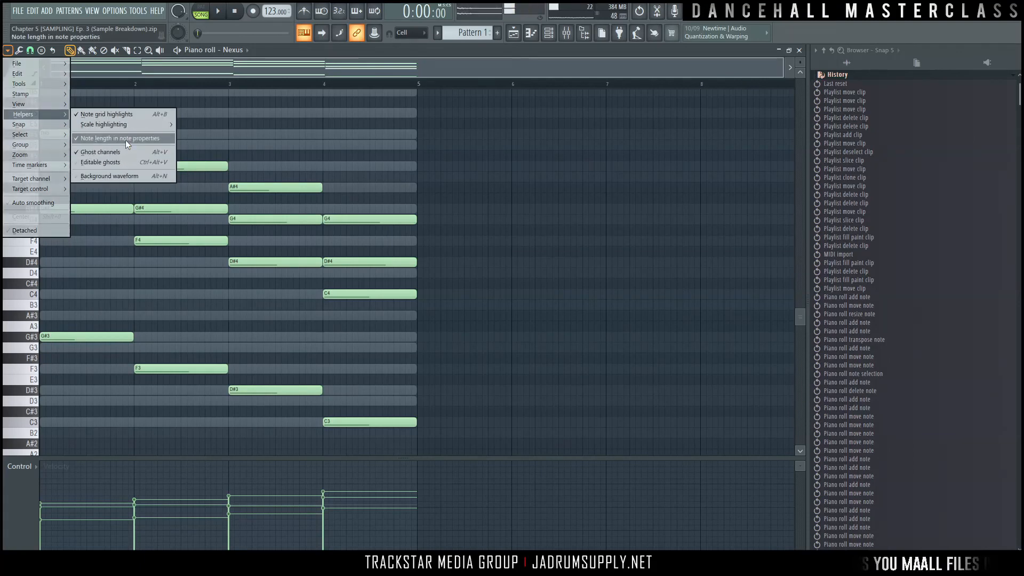
mouse_move(133, 122)
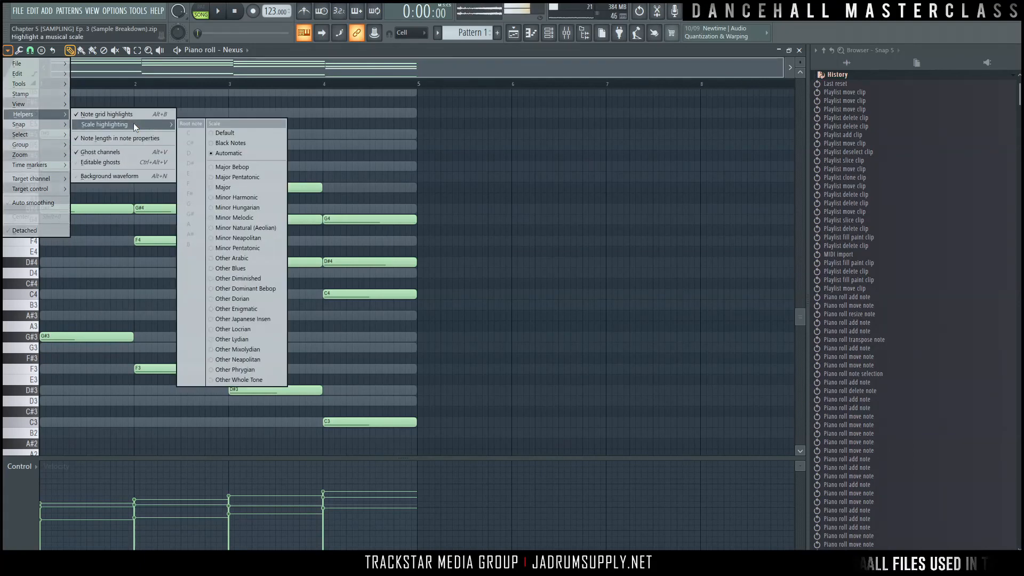
click(232, 132)
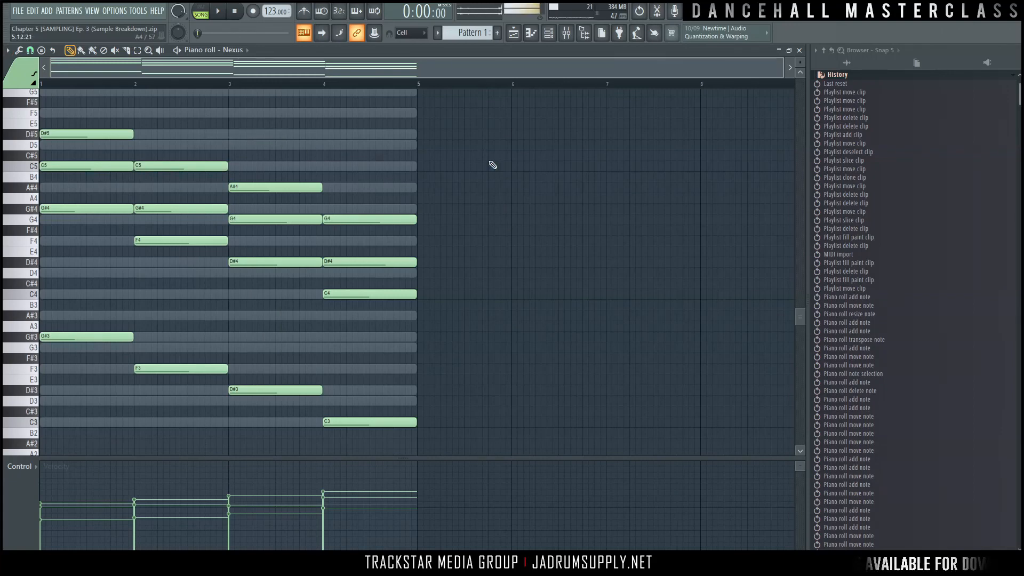
scroll(352, 244, down, 1)
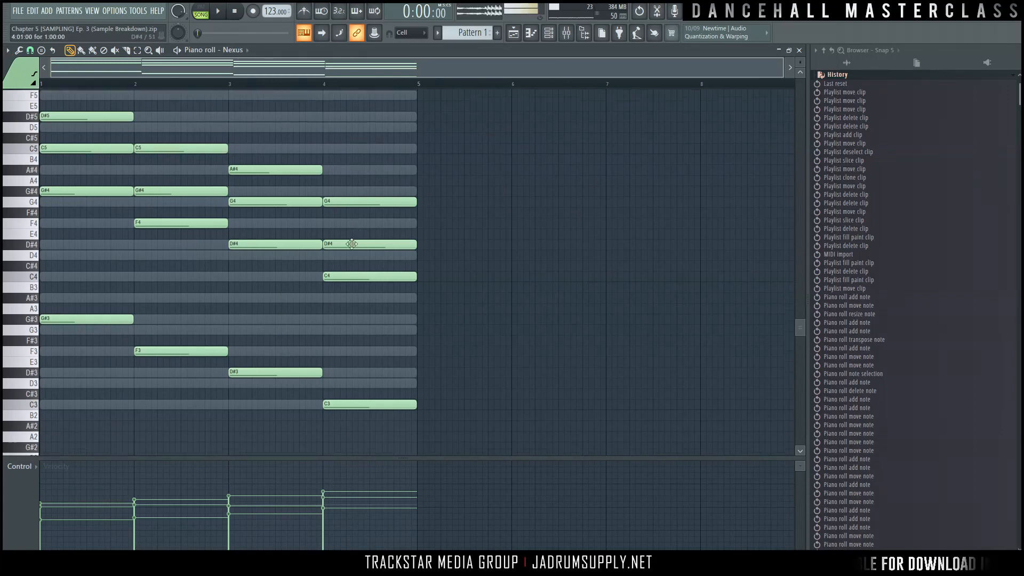
scroll(374, 246, down, 8)
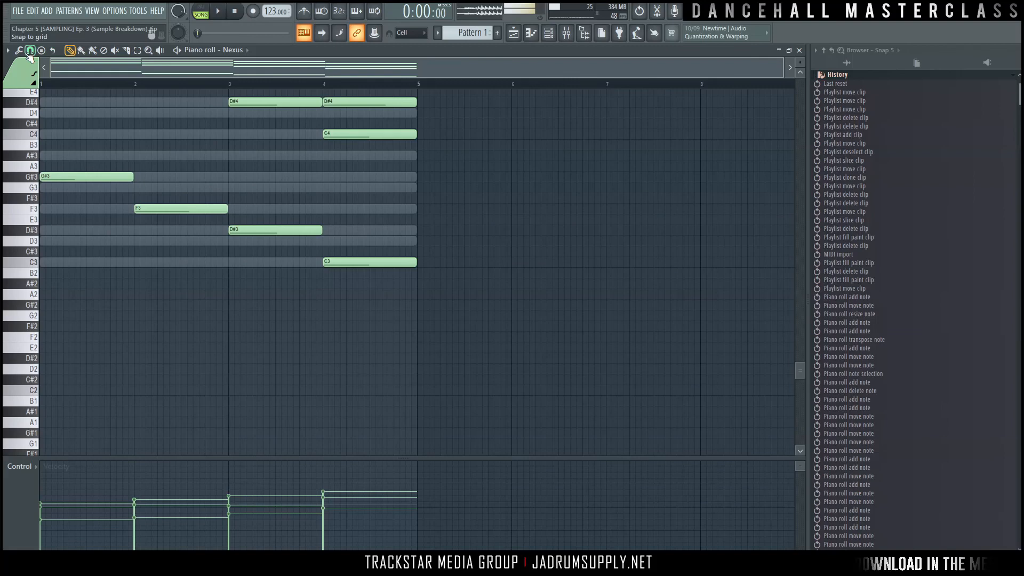
Switch the piano roll's scale highlighting back to Automatic and look over the chord rows.
click(8, 49)
mouse_move(46, 84)
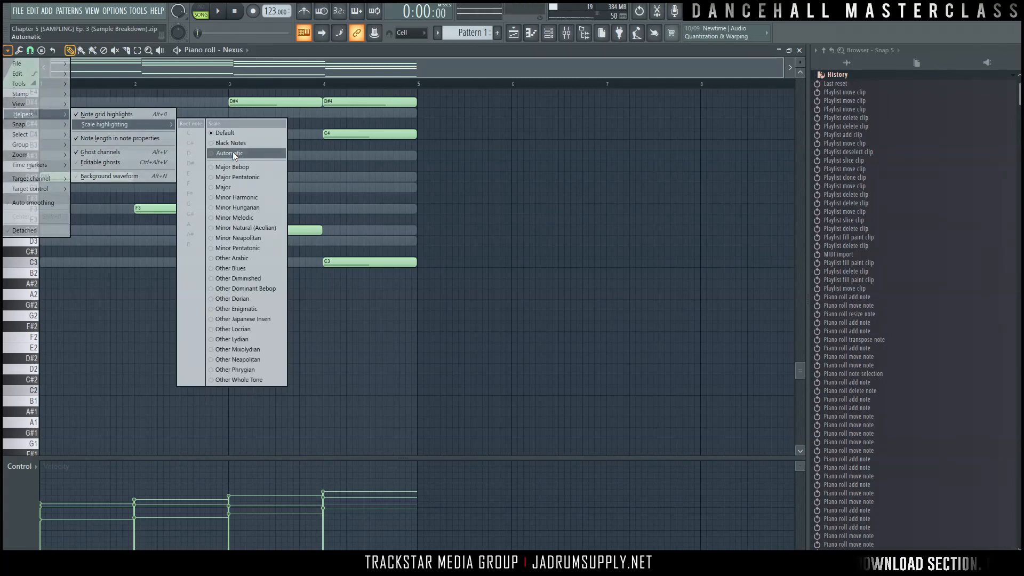
click(233, 152)
scroll(430, 224, up, 5)
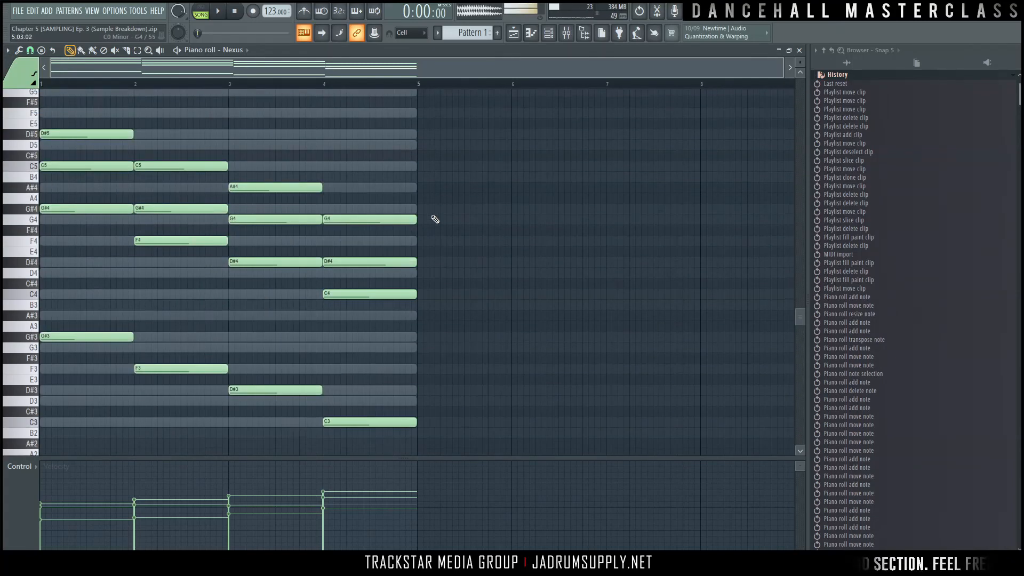
scroll(369, 194, down, 2)
scroll(370, 194, up, 3)
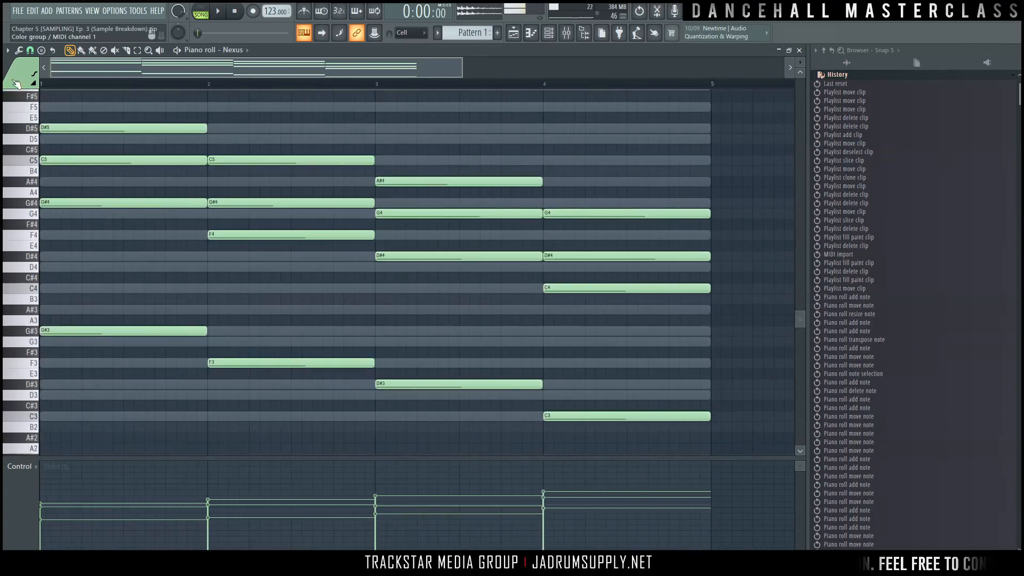
Turn on Auto smoothing in the piano roll options and choose Nexus as the target channel.
click(8, 51)
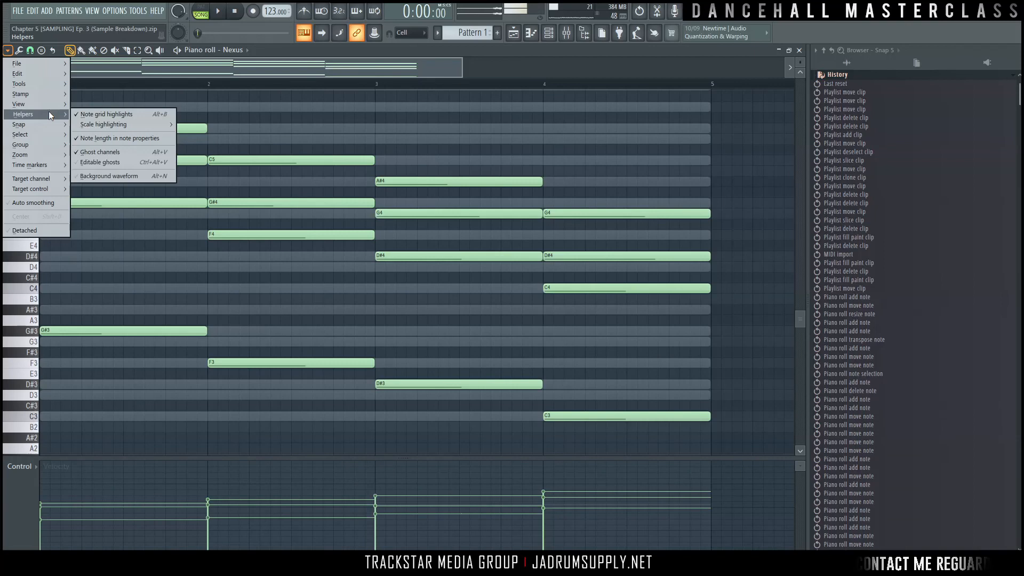
click(25, 204)
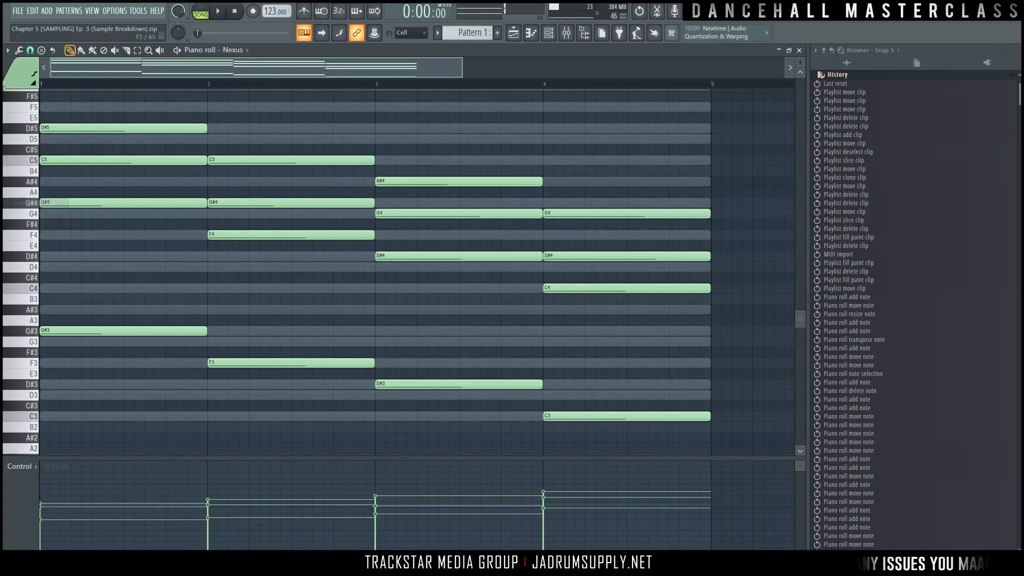
click(7, 50)
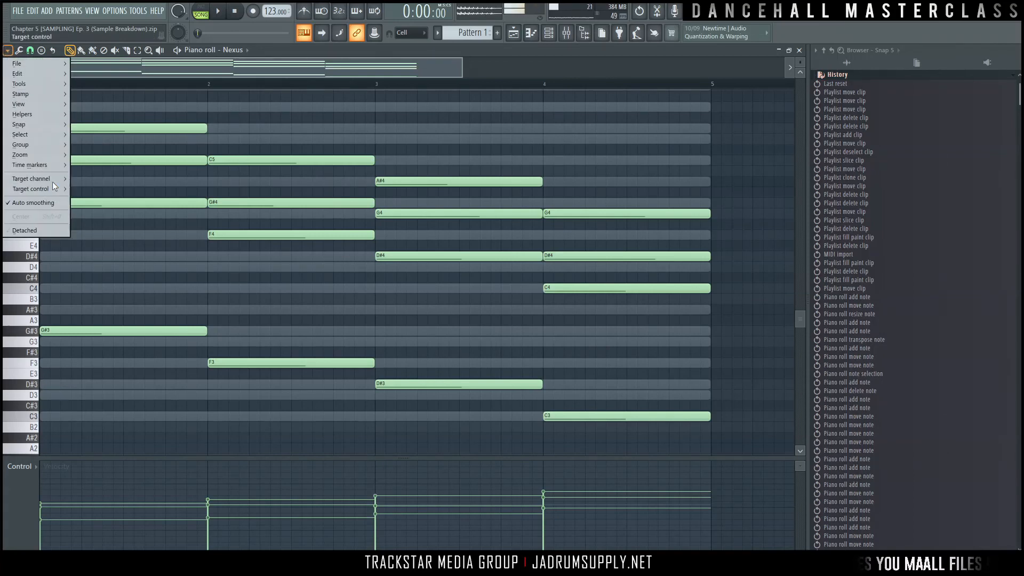
mouse_move(52, 173)
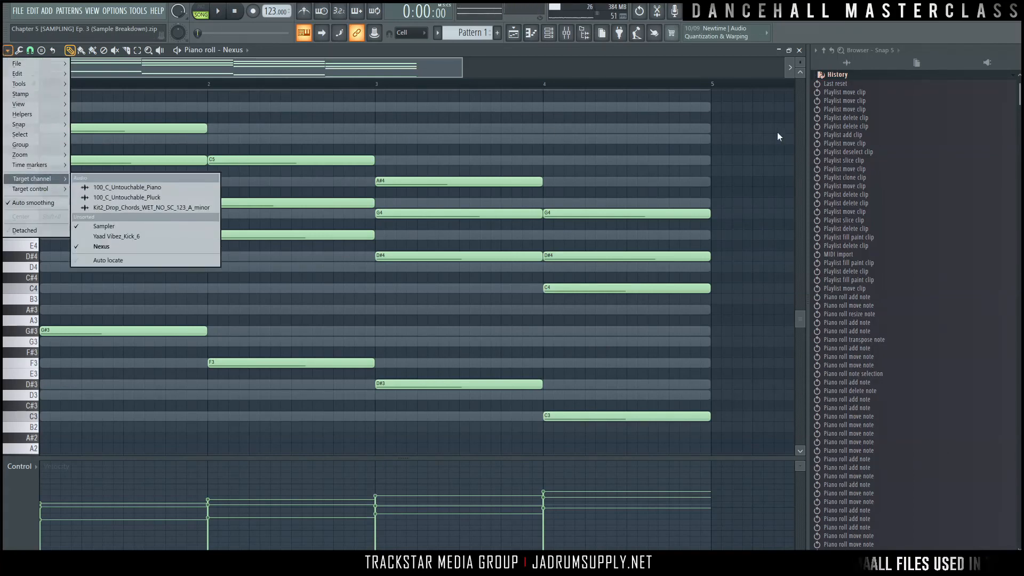
click(102, 247)
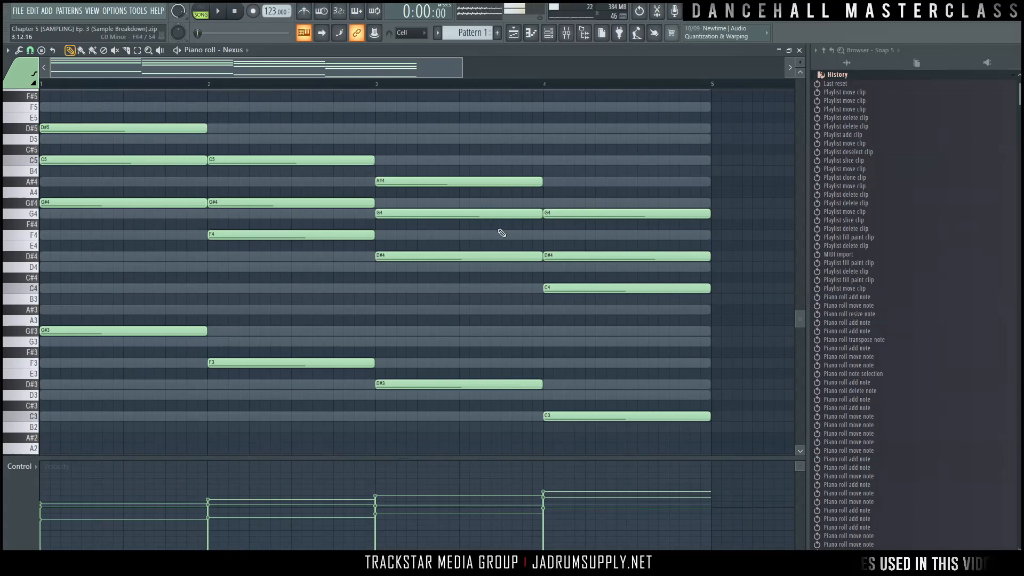
Look through the piano roll's snap-to-grid choices, leaving Line selected.
click(8, 51)
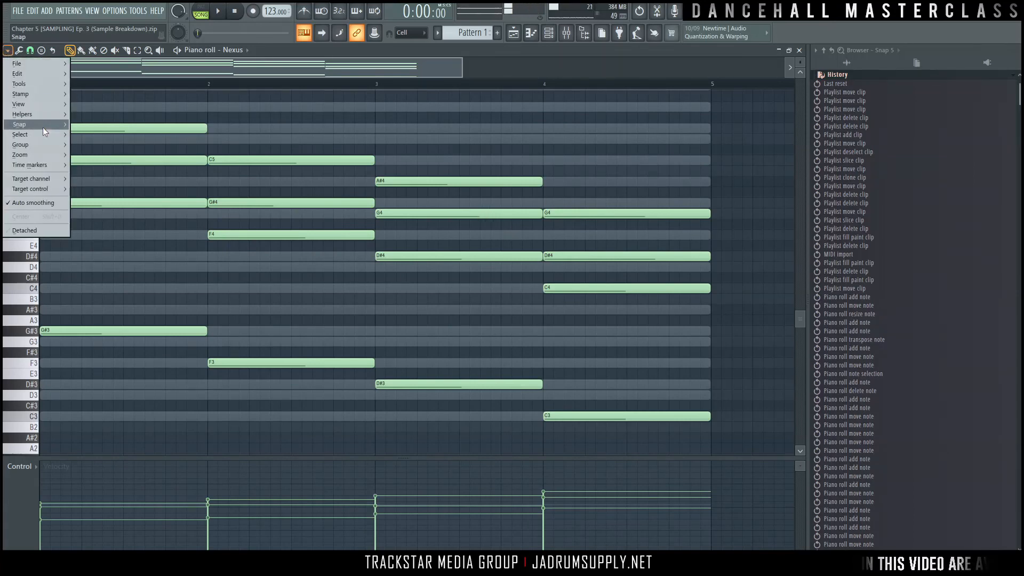
click(387, 136)
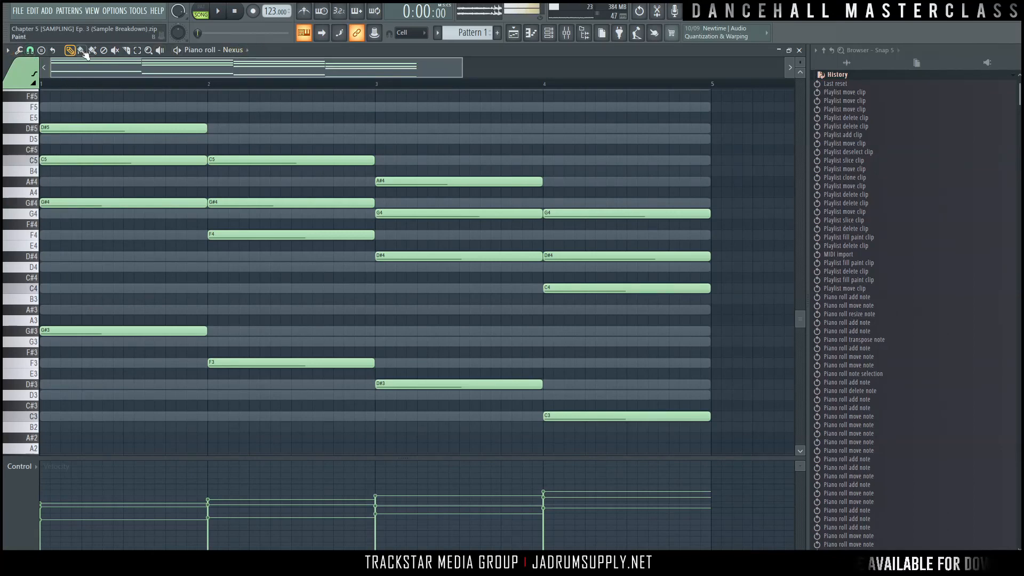
click(30, 50)
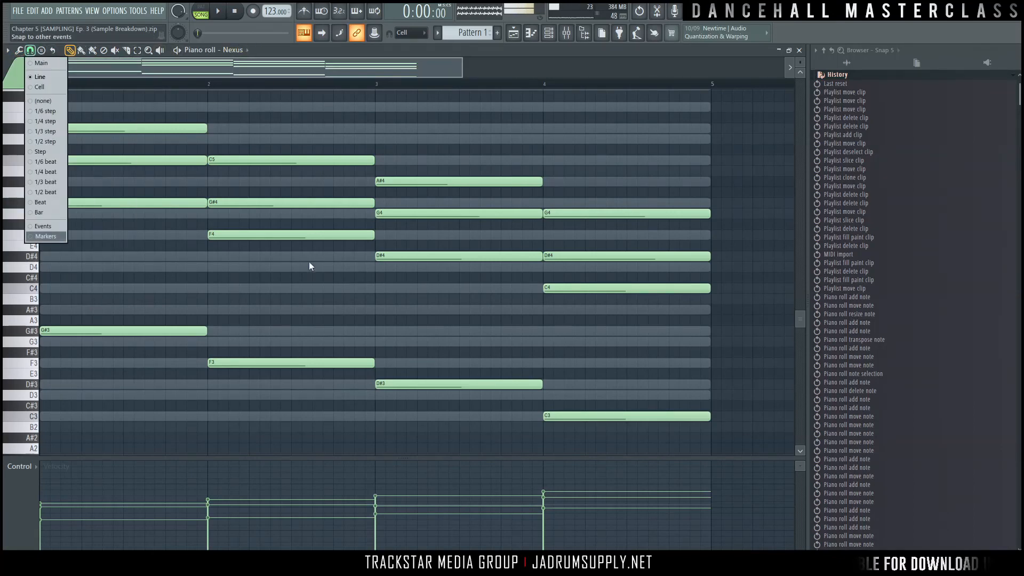
click(398, 278)
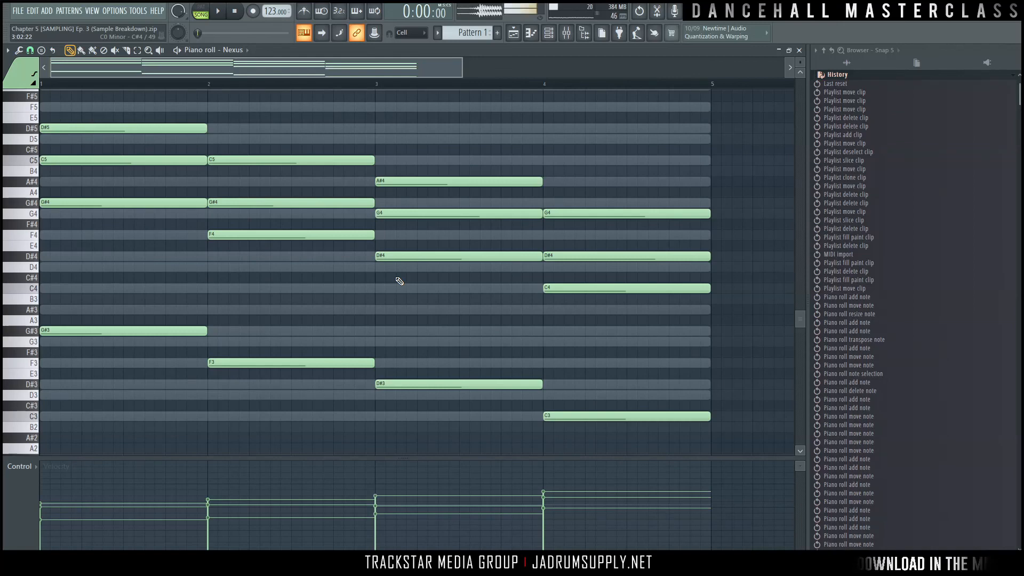